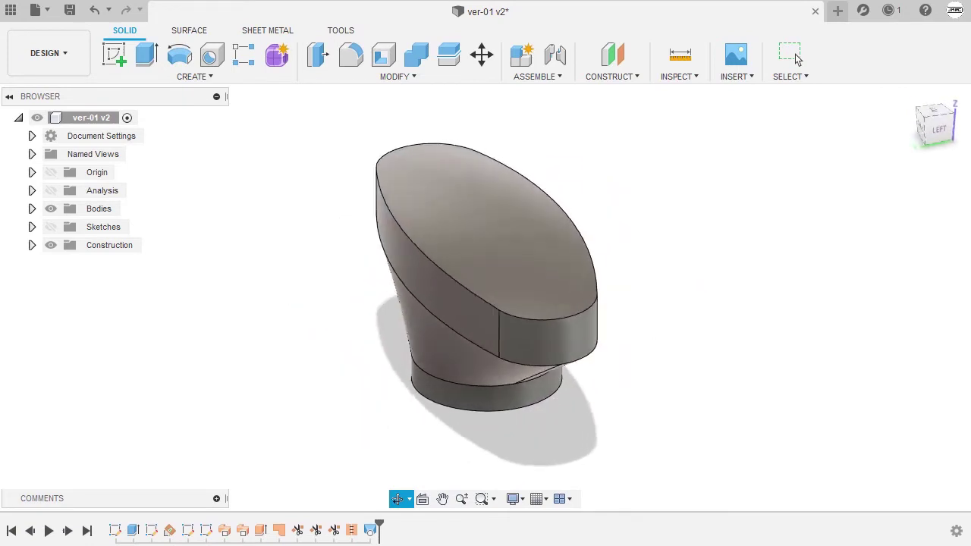
Step: Close the ver-01 v2 design without saving its changes
left_click(795, 54)
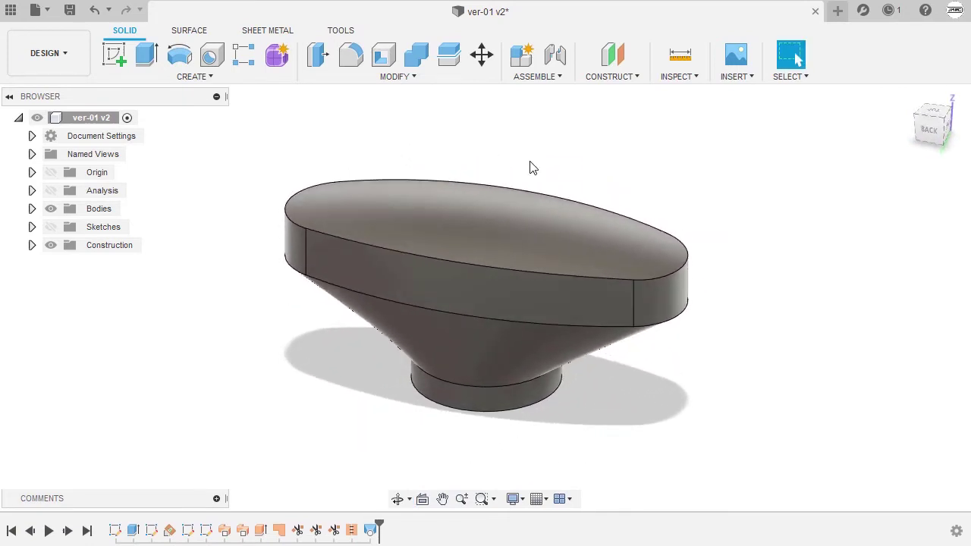
left_click(815, 12)
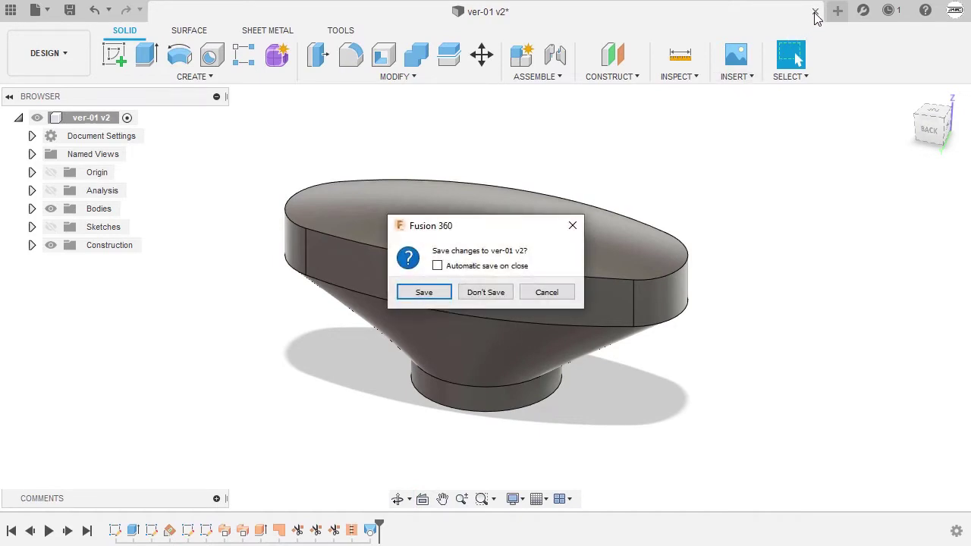
left_click(489, 298)
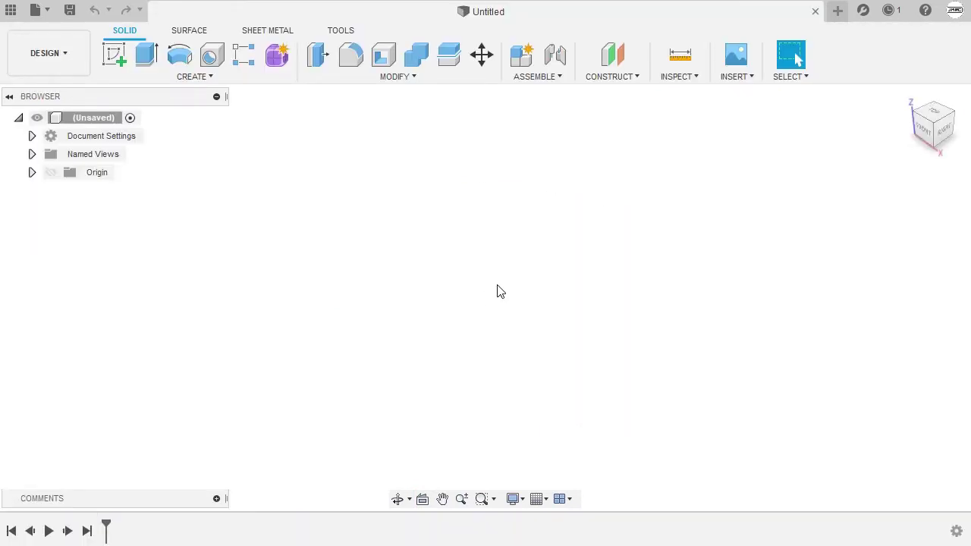
Step: Review the dimensions and views on the Model Mania 2005 Handle Phase 1 reference drawing, then return to the empty design
key("alt+Tab")
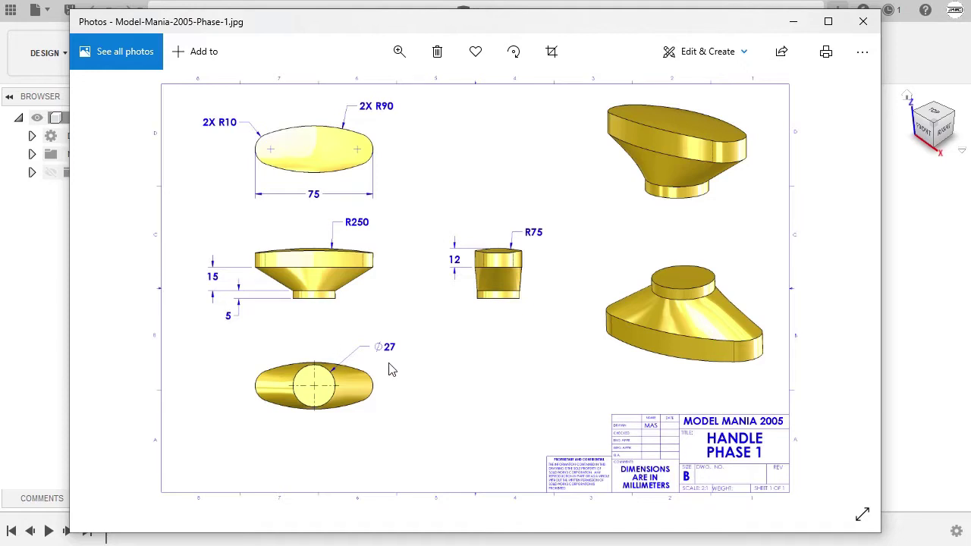
left_click(796, 23)
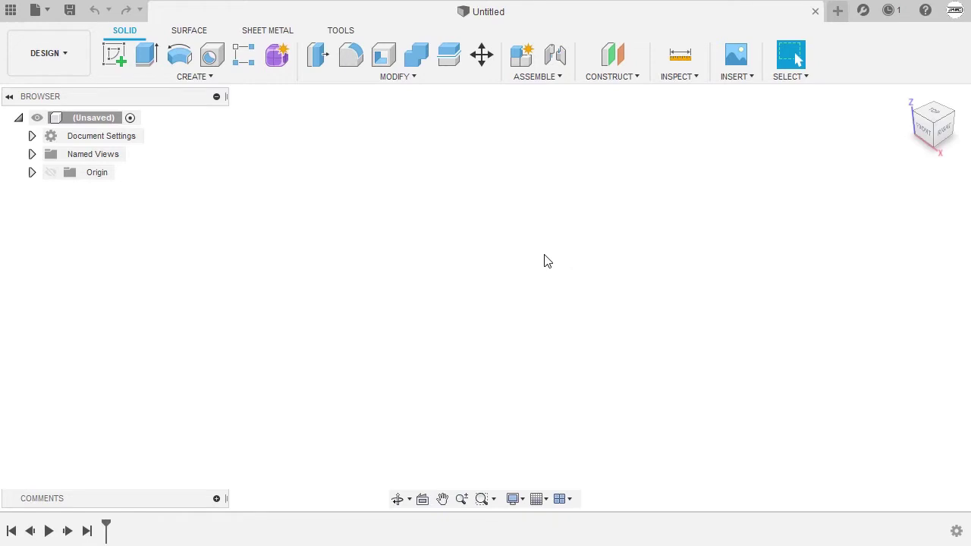
Step: Sketch a 27 mm diameter circle centred on the origin on the horizontal XY plane
key("c")
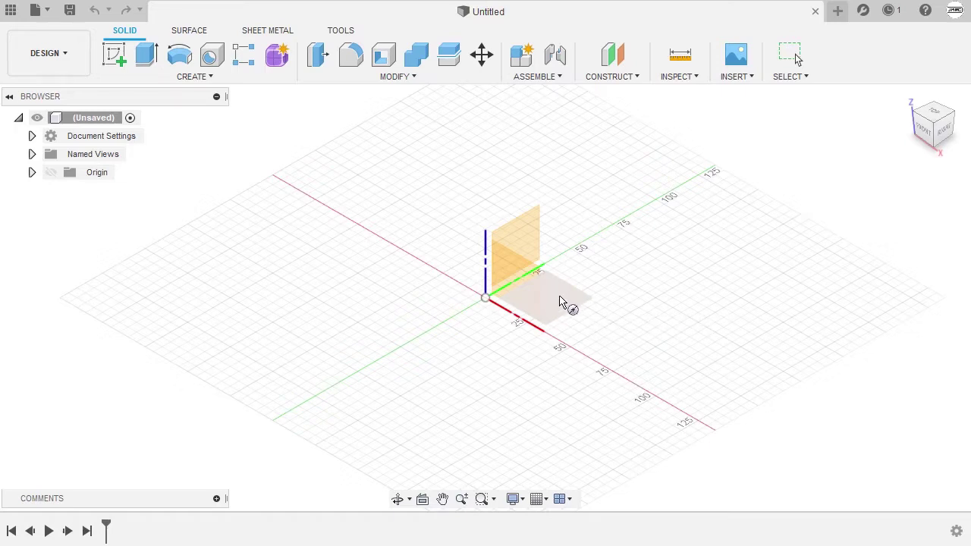
left_click(564, 300)
mouse_move(521, 299)
middle_mouse_down()
mouse_move(598, 224)
mouse_move(626, 217)
middle_mouse_up()
key("c")
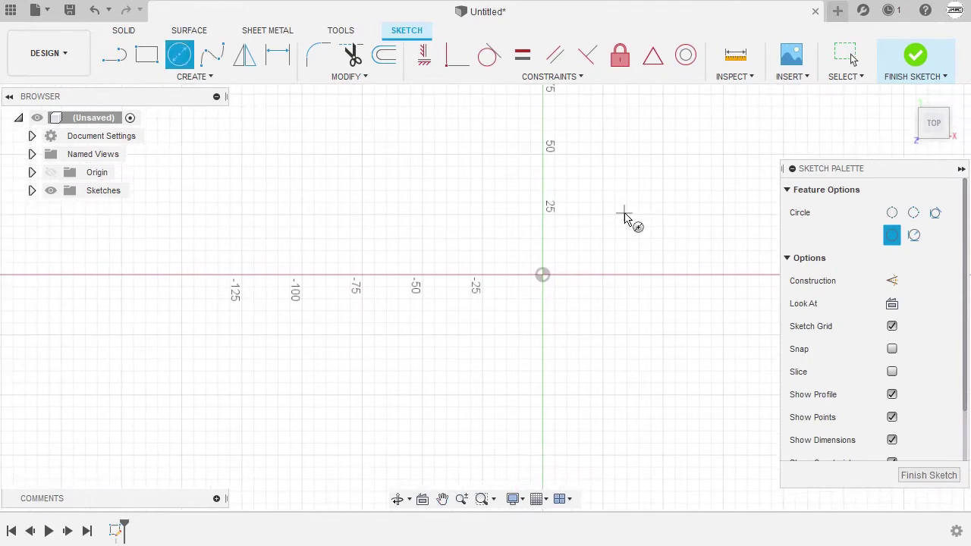
left_click(542, 275)
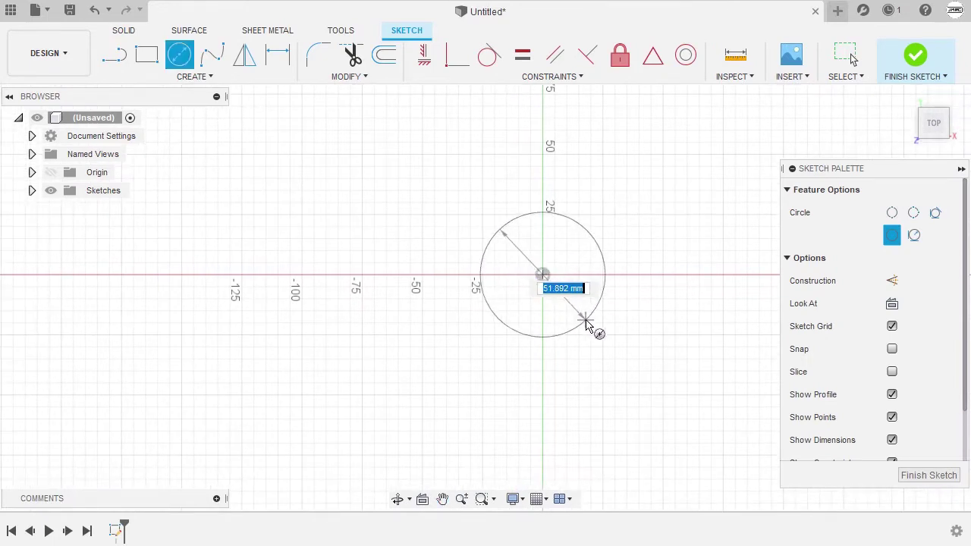
type("27")
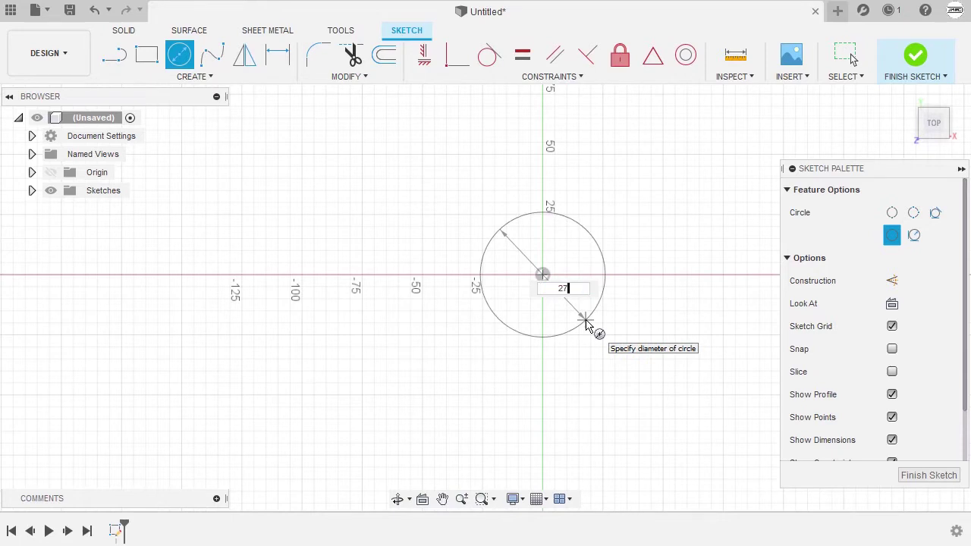
key("Return")
key("Escape")
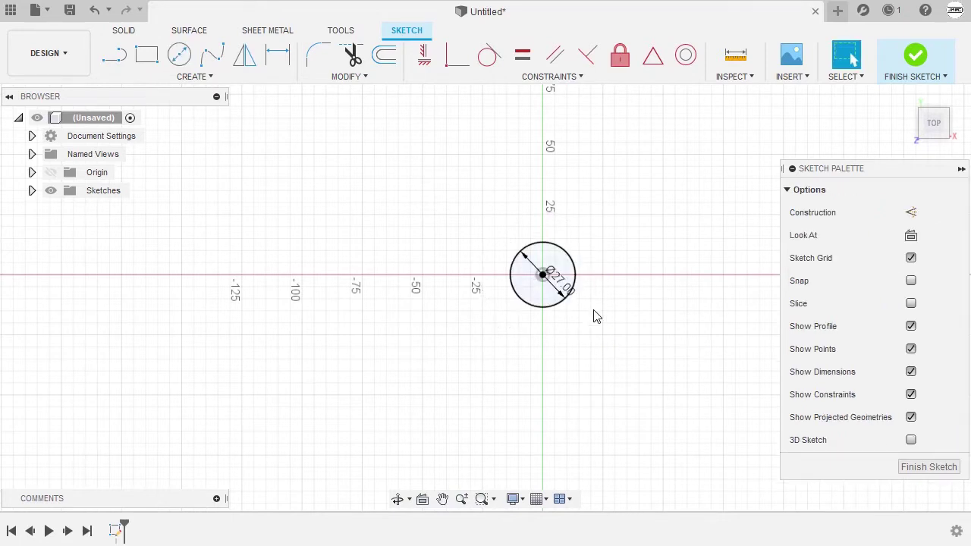
Step: Extrude the circle profile downward by -5 mm as a new body
mouse_move(592, 316)
middle_mouse_down("shift")
mouse_move(607, 221)
mouse_move(598, 238)
mouse_move(640, 197)
middle_mouse_up("shift")
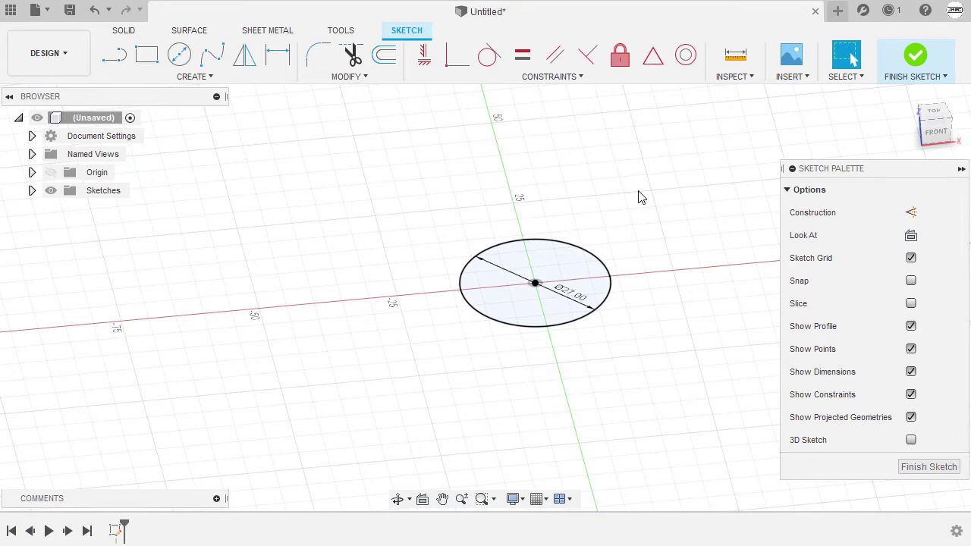
key("e")
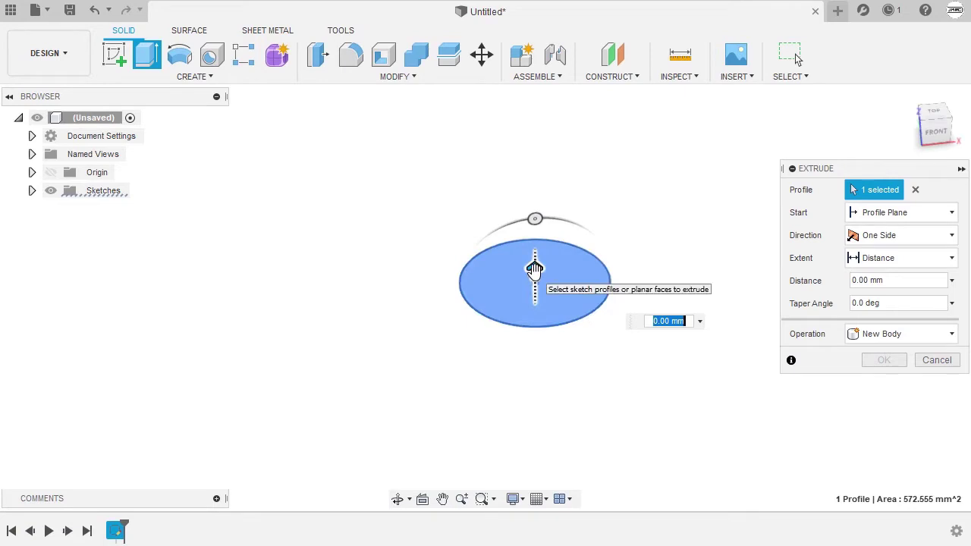
left_click_drag(535, 270, 535, 321)
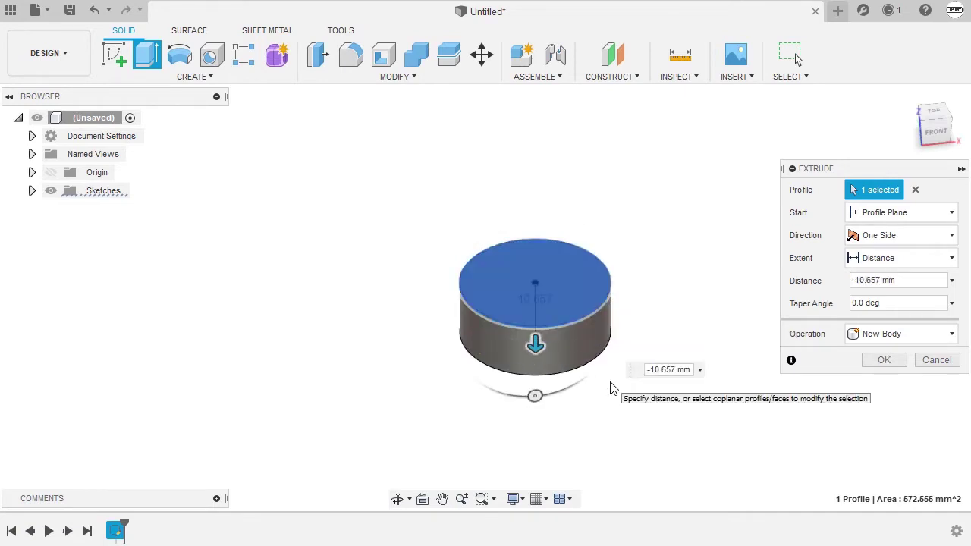
left_click(910, 280)
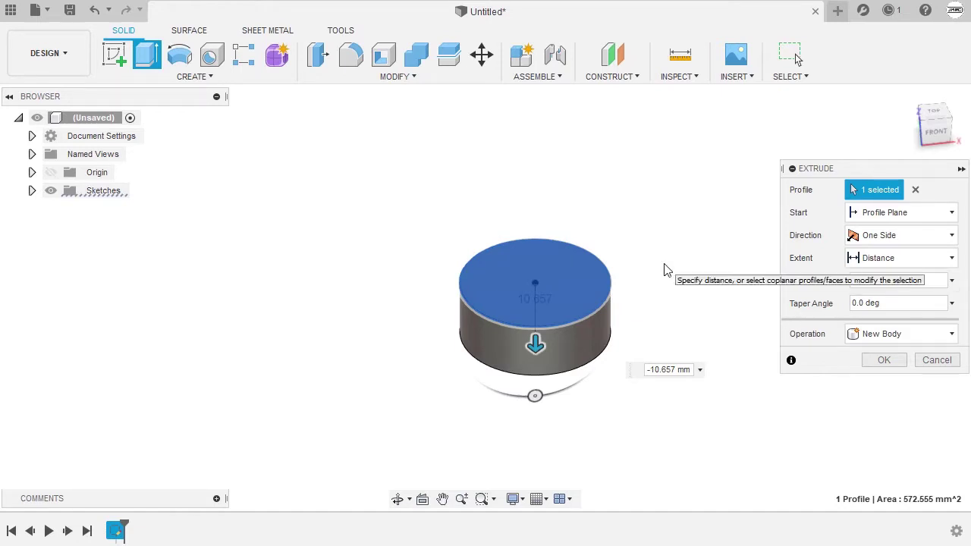
type("-5")
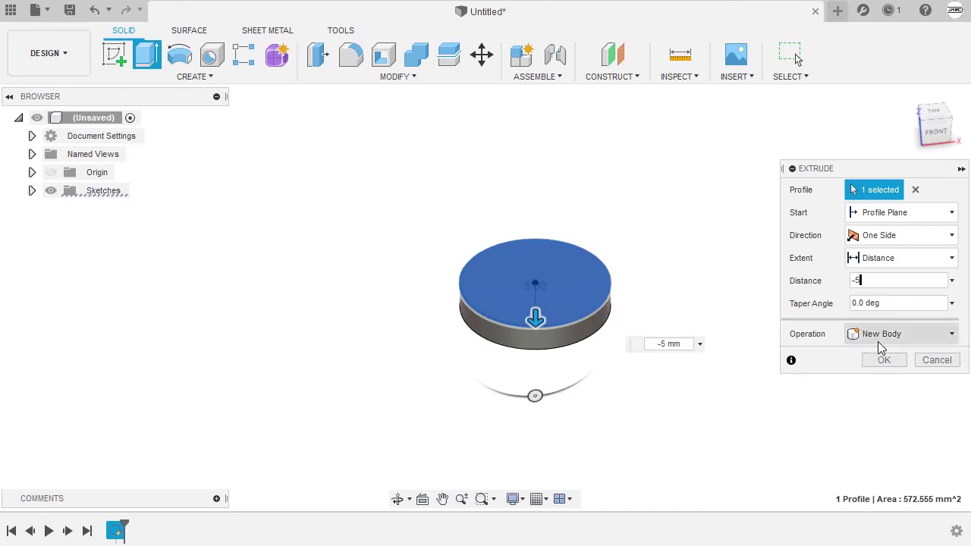
left_click(884, 361)
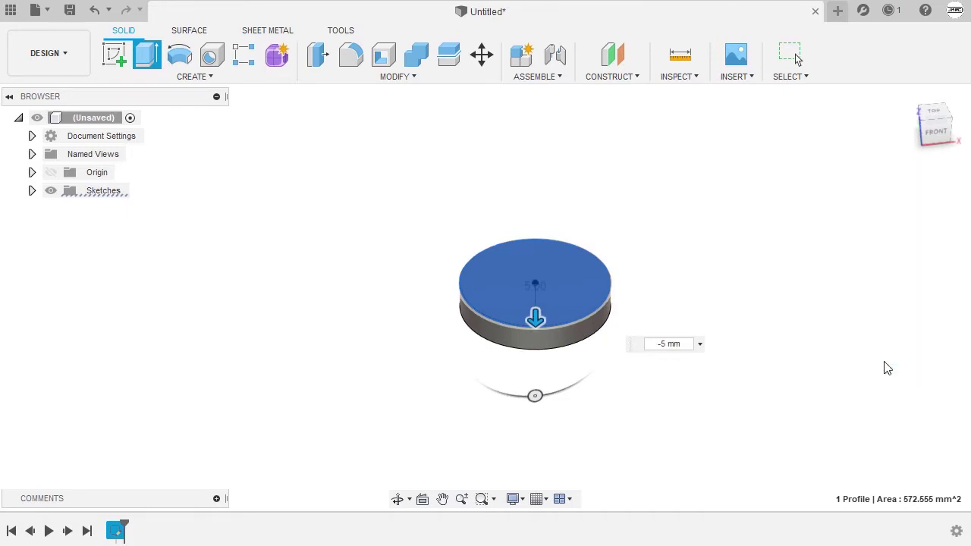
Step: Create a construction plane offset 15 mm above the XY origin plane
left_click(907, 100)
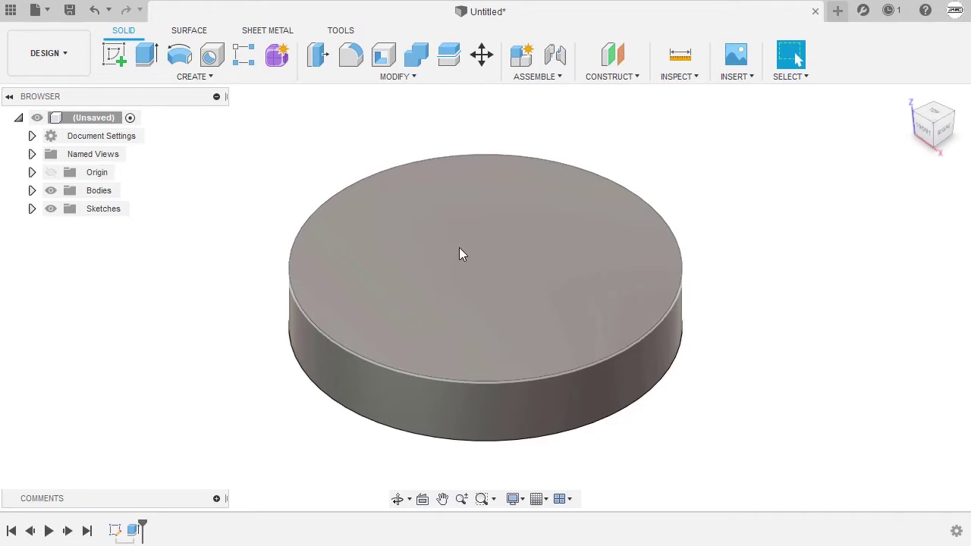
left_click(31, 172)
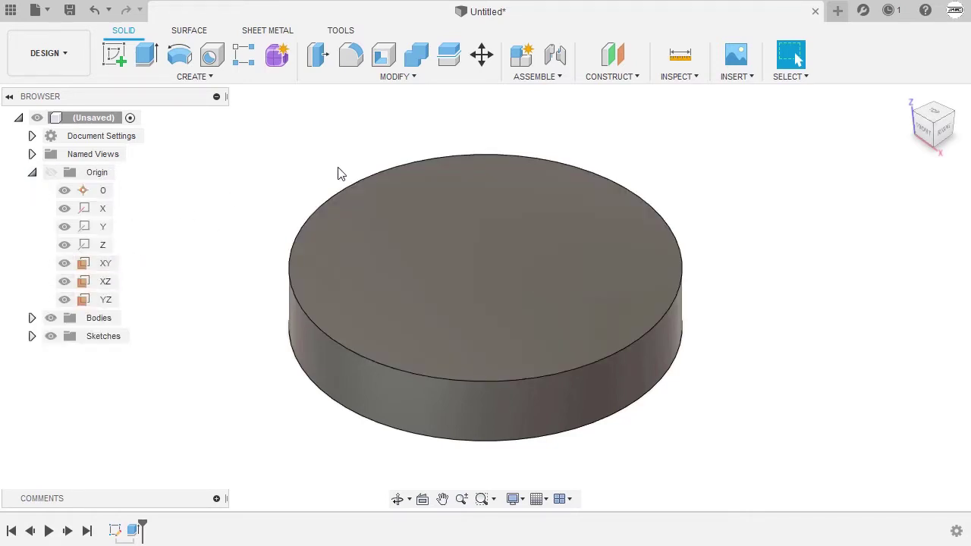
left_click(620, 79)
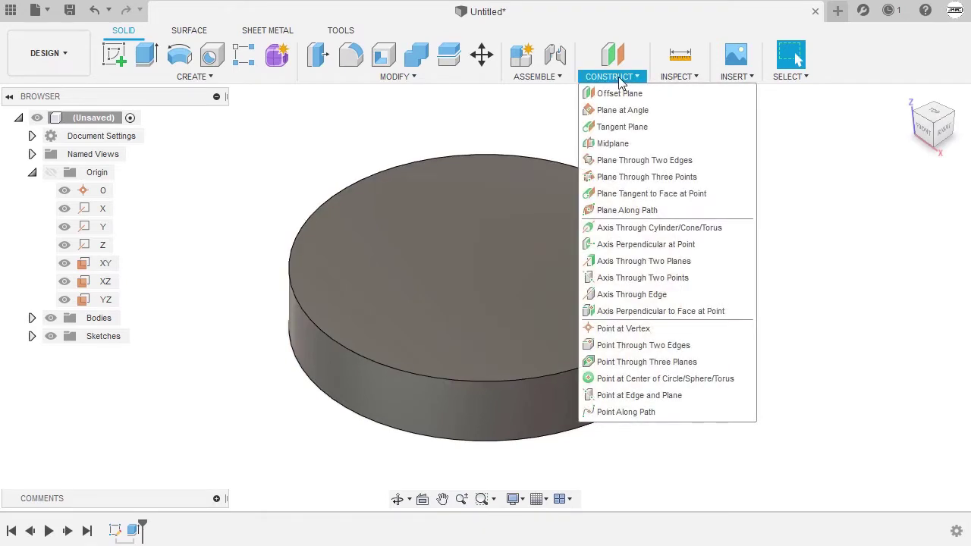
left_click(657, 95)
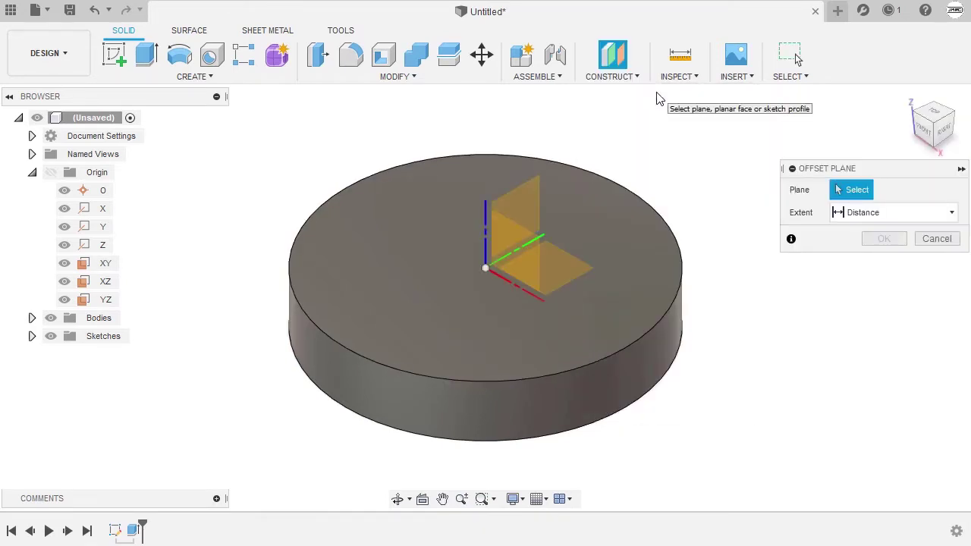
left_click(106, 265)
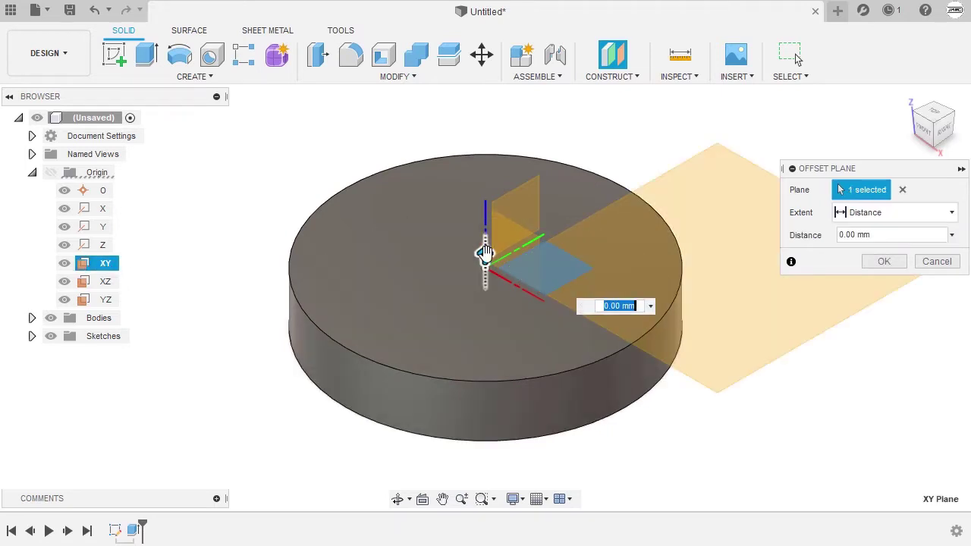
left_click_drag(485, 258, 485, 141)
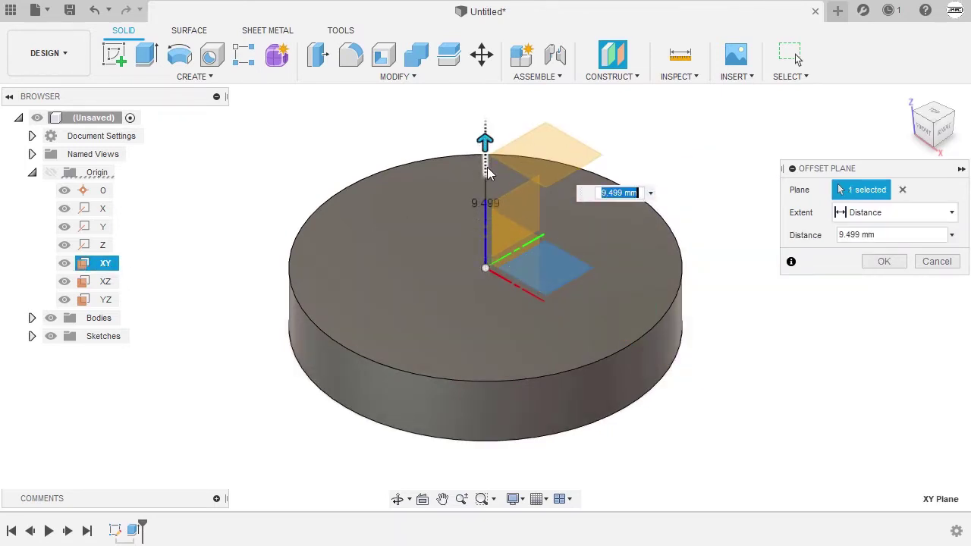
type("15")
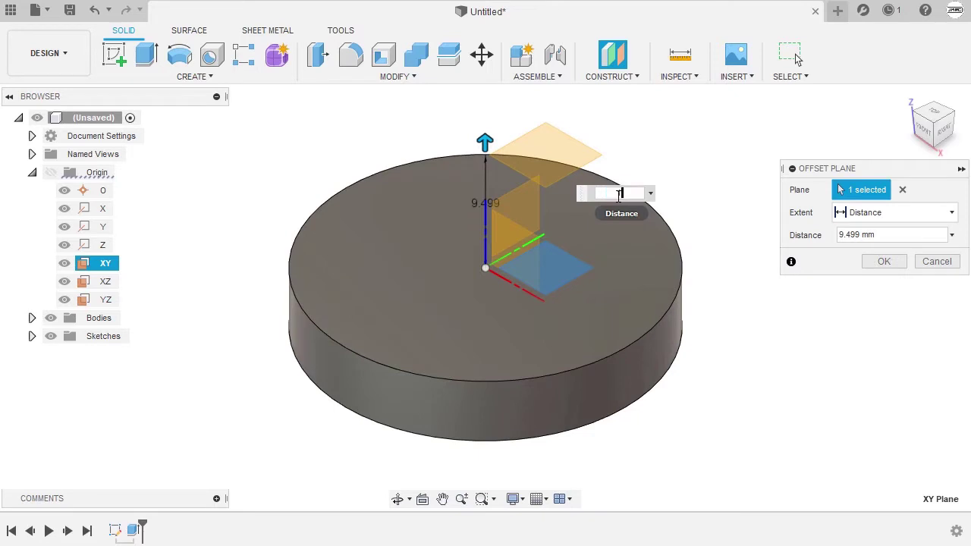
left_click(884, 263)
Step: Create a sketch on the offset plane and draw a horizontal line about 45.5 mm long across the disc, just above the origin
left_click(908, 97)
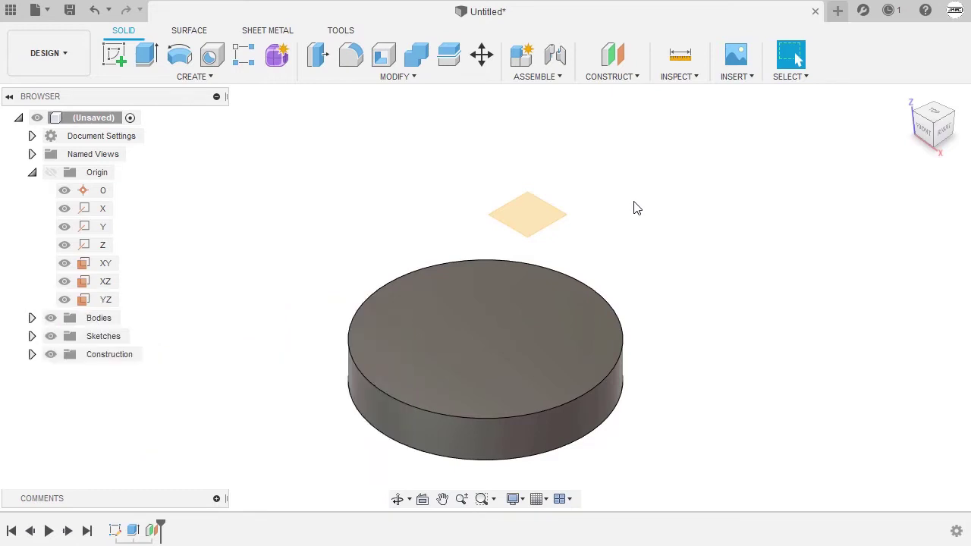
left_click(534, 220)
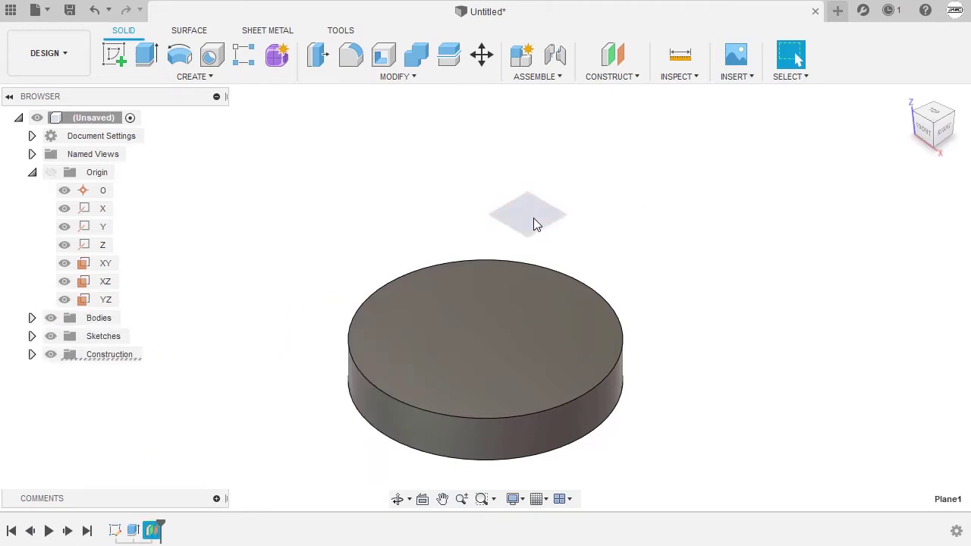
right_click(583, 149)
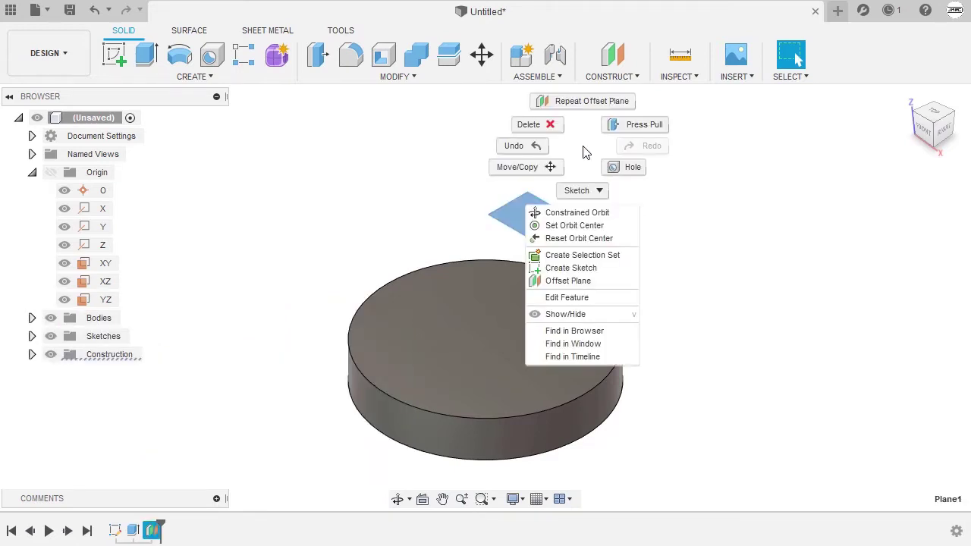
left_click(607, 269)
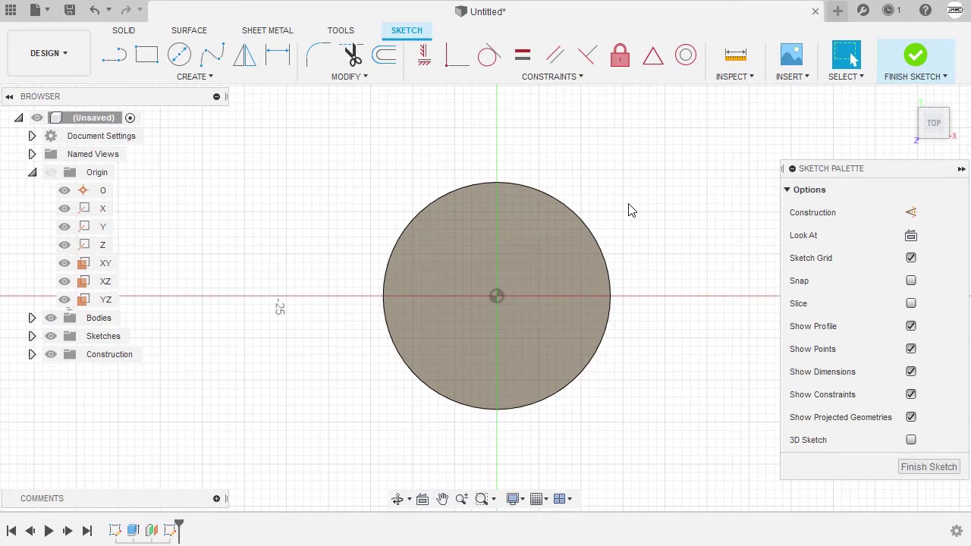
key("l")
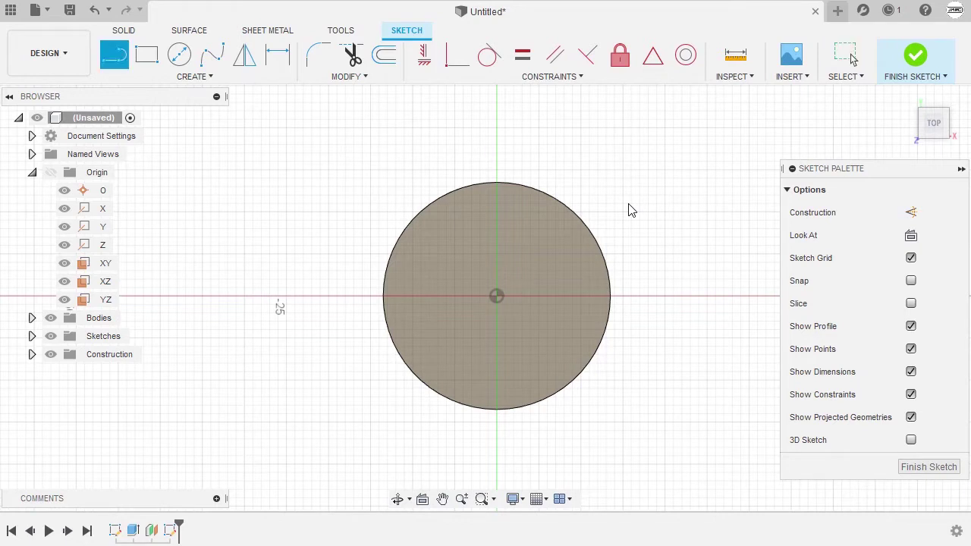
left_click(291, 290)
double_click(673, 290)
key("Escape")
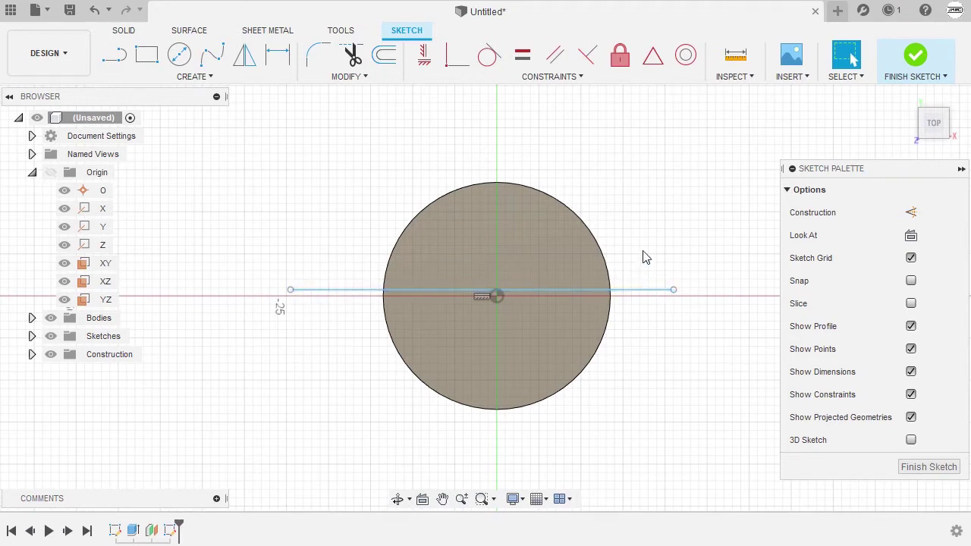
Step: Dimension the horizontal line's length and set it to 75 mm
key("d")
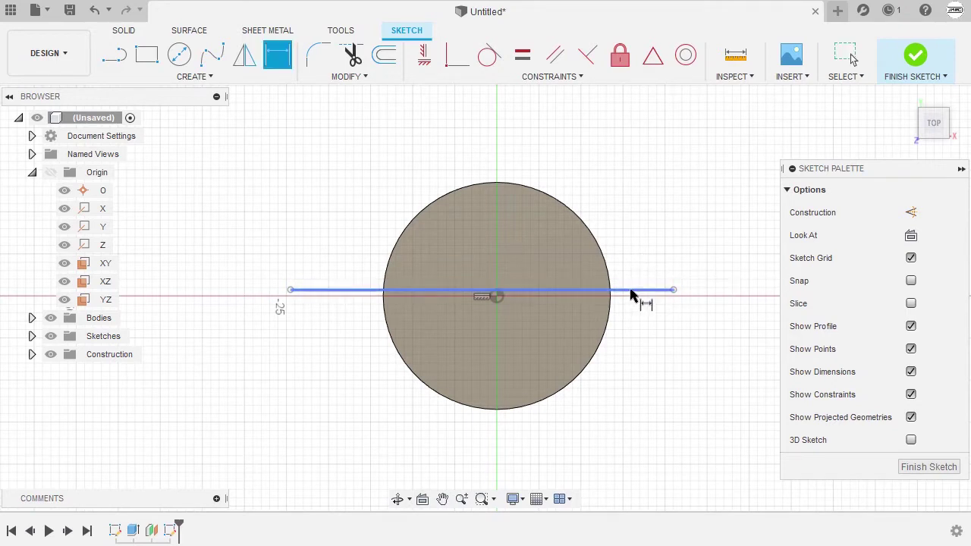
left_click(636, 293)
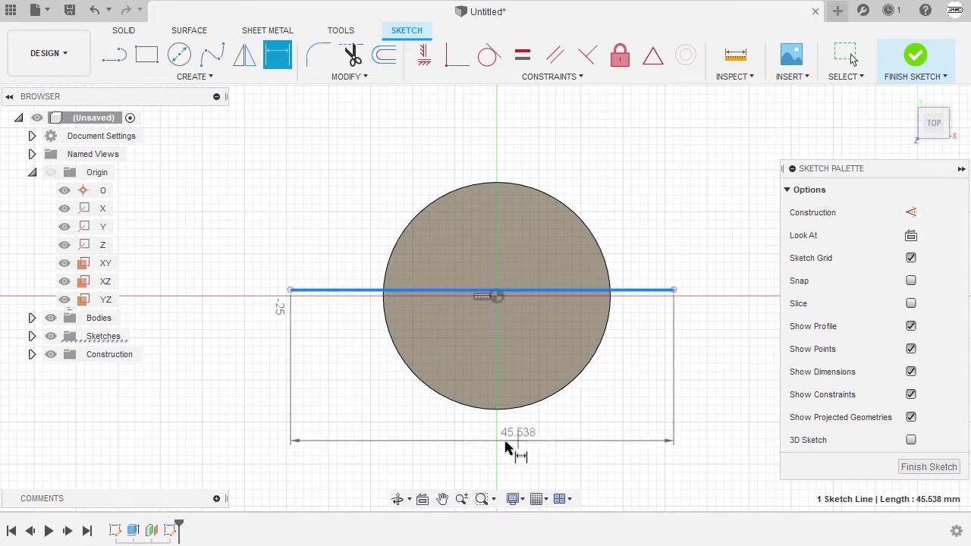
left_click(494, 454)
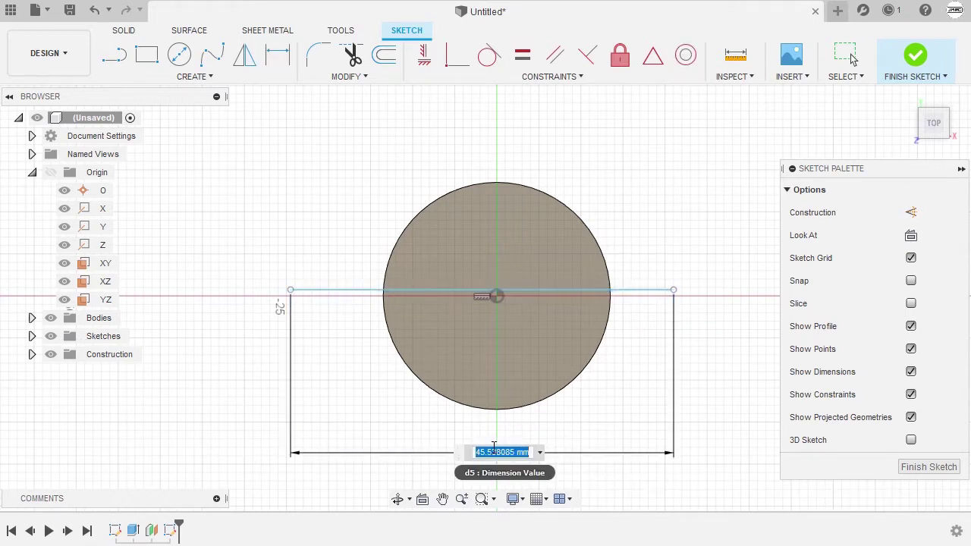
type("75")
key("Return")
Step: Constrain the midpoint of the 75 mm horizontal line to the sketch origin
scroll(508, 348, "down", 2)
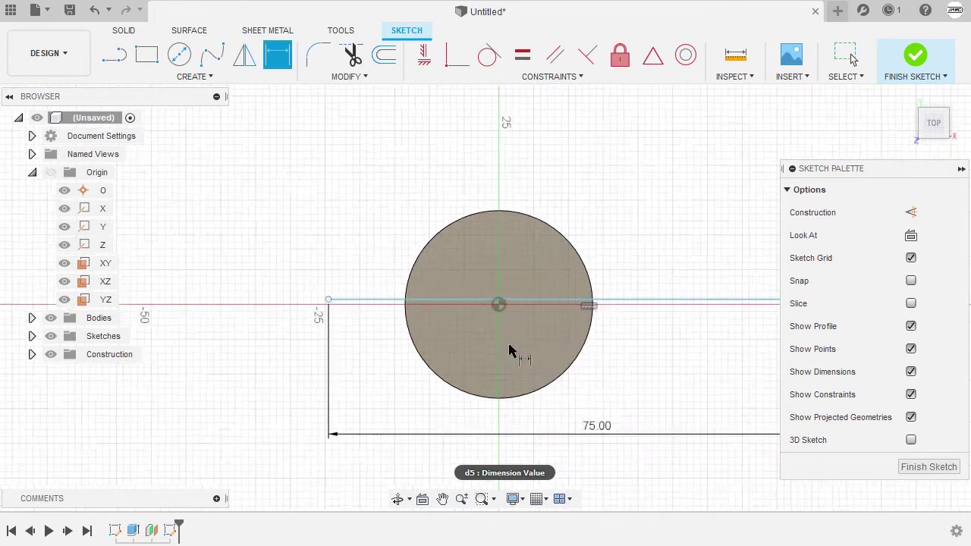
scroll(540, 310, "down", 2)
scroll(589, 289, "up", 3)
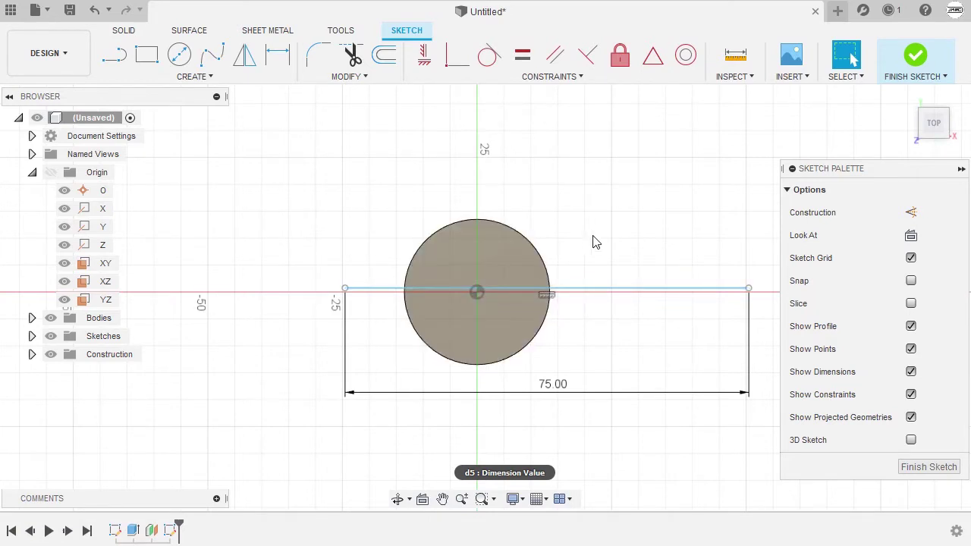
left_click(595, 292)
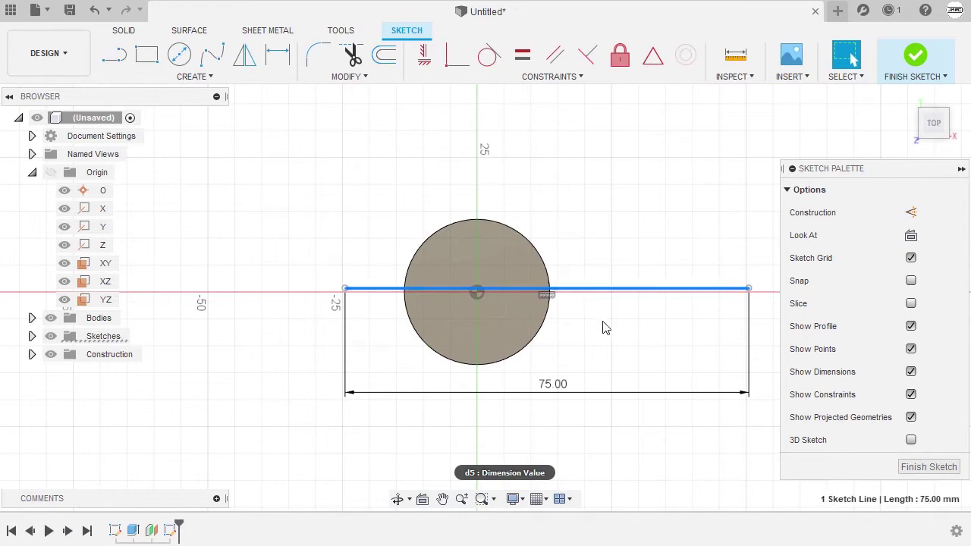
left_click(478, 294, "ctrl")
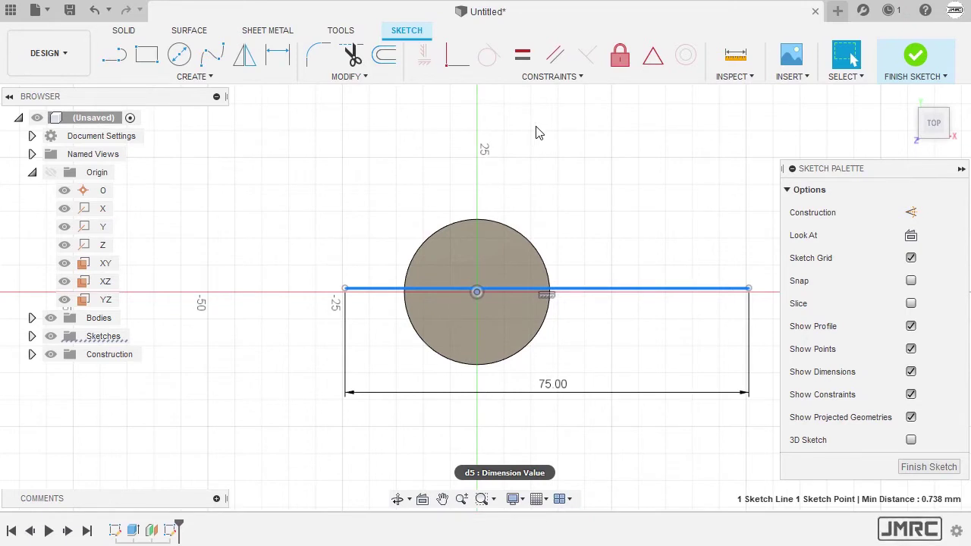
right_click(550, 126)
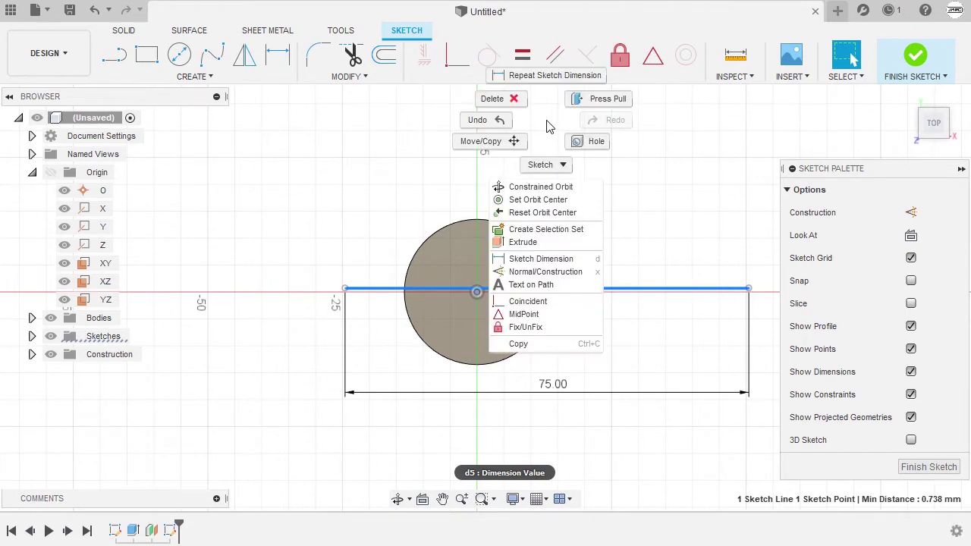
left_click(563, 315)
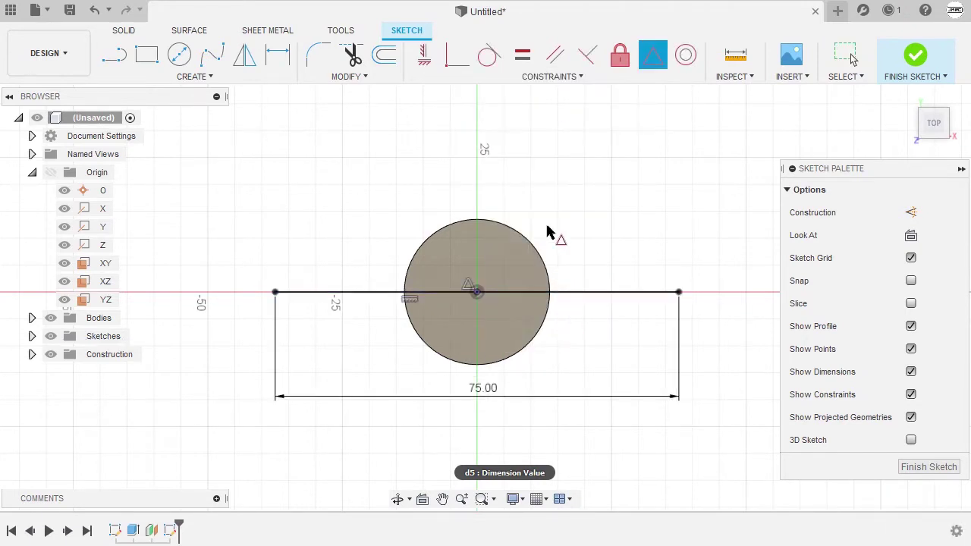
middle_click_drag(549, 229, 589, 225)
key("Escape")
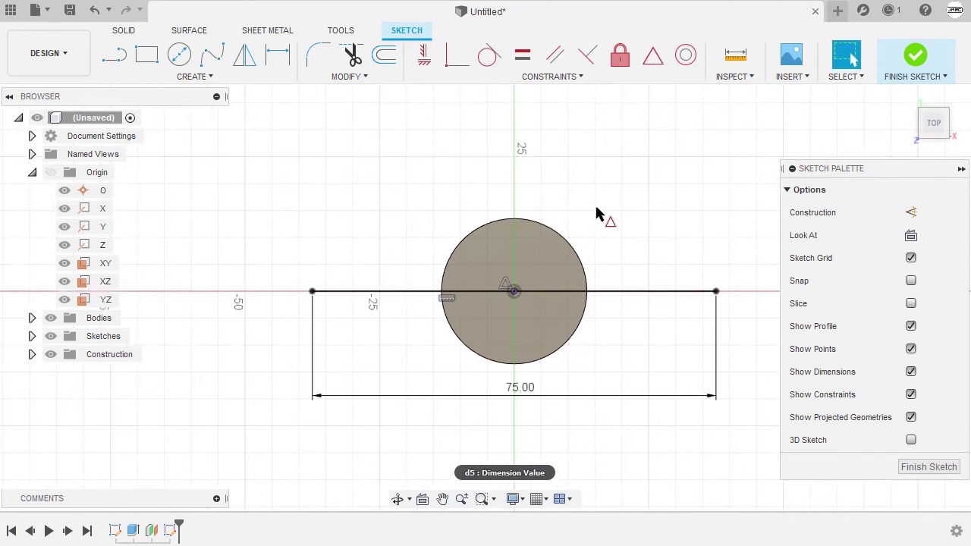
Step: Convert the 75 mm horizontal line into a construction line
left_click(615, 296)
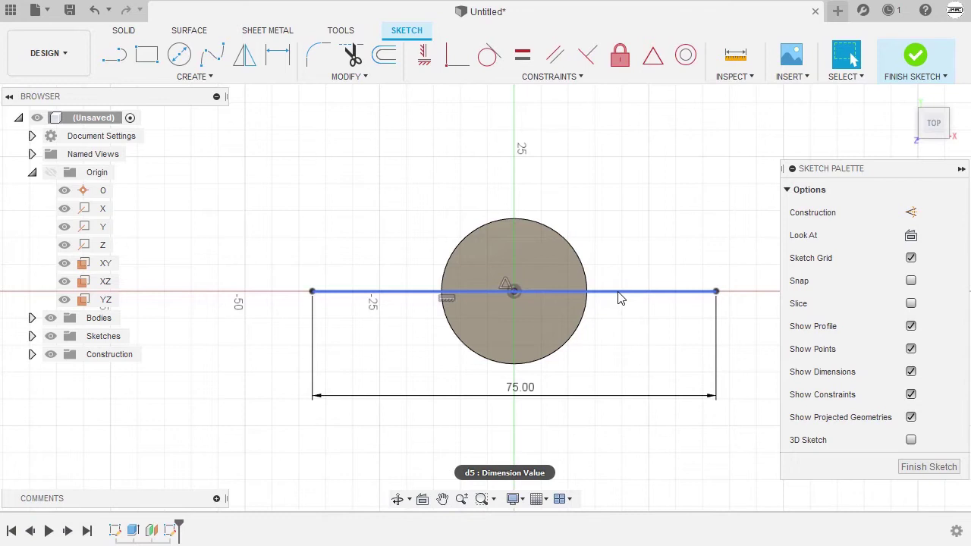
left_click(619, 298)
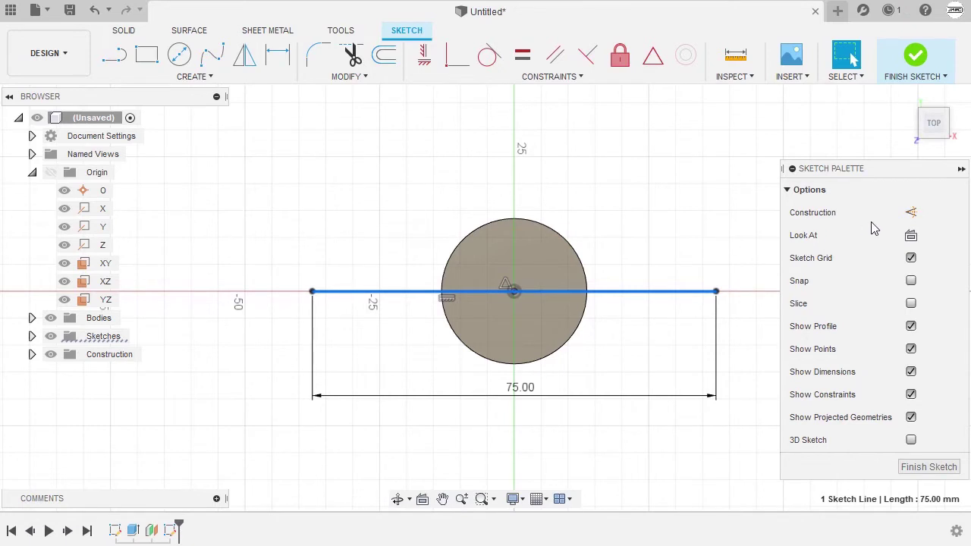
left_click(911, 214)
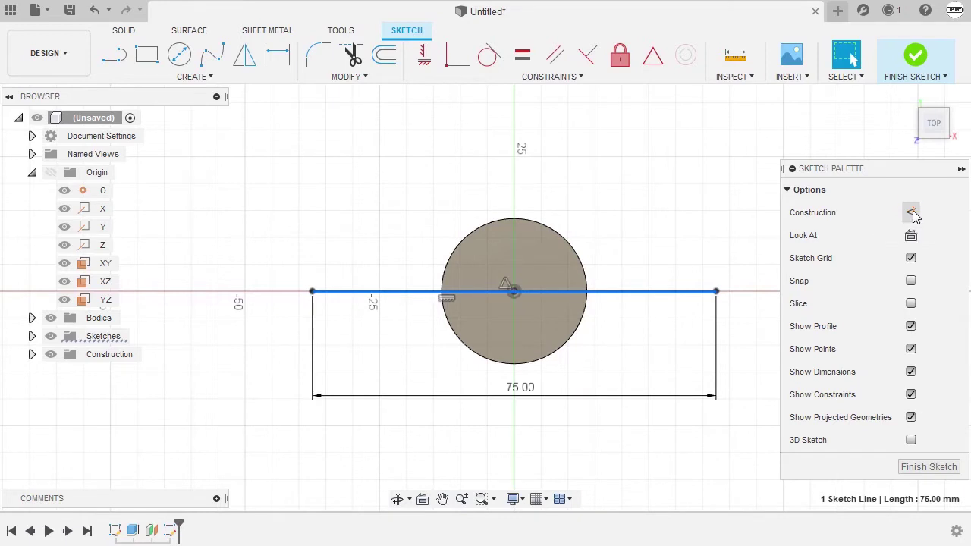
middle_click_drag(677, 224, 642, 233)
left_click(626, 229)
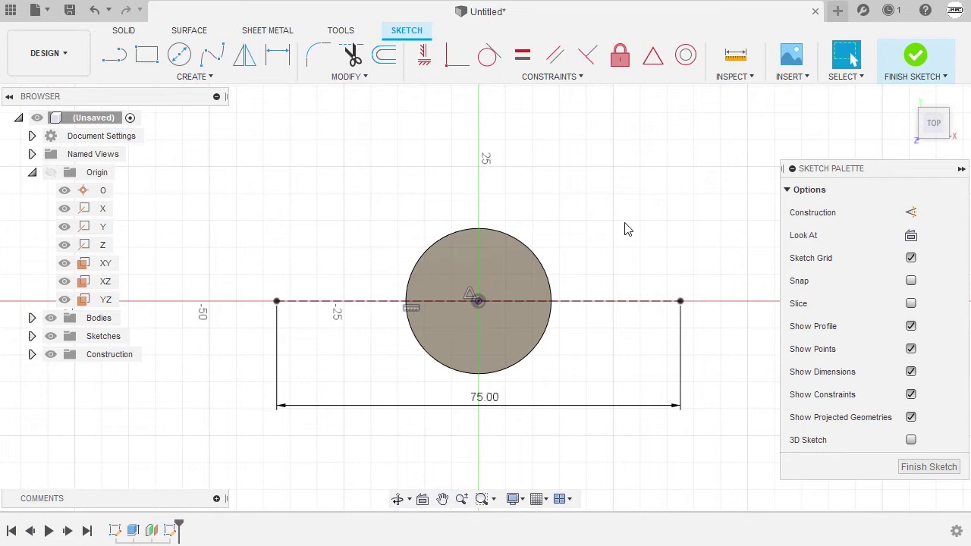
Step: Draw a 3-point arc with a radius of about 64 mm bulging upward above the disc, spanning both sides of the vertical axis
key("s")
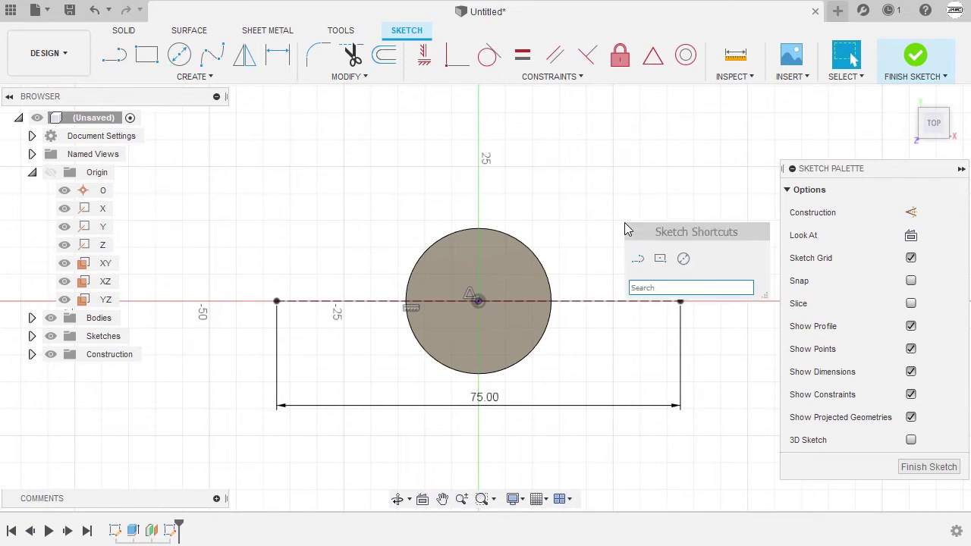
type("arc")
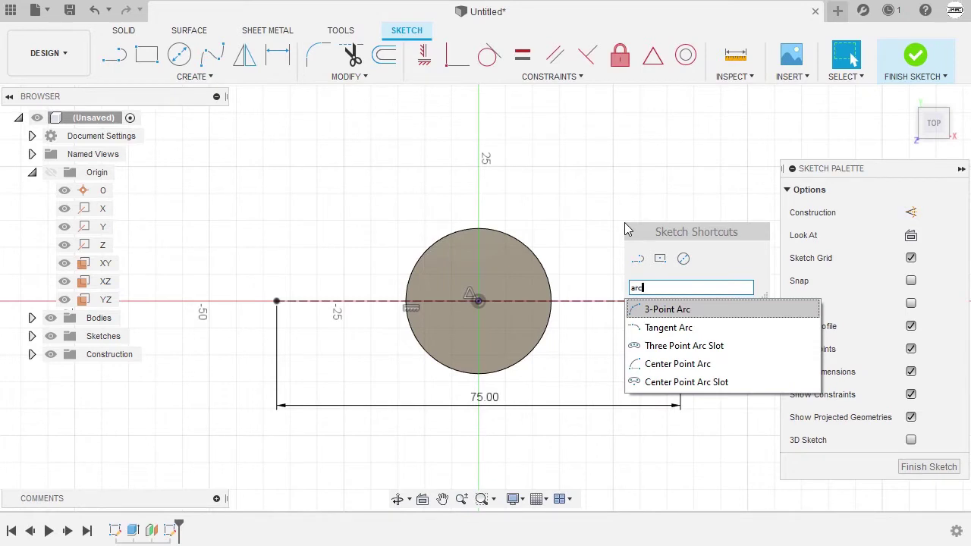
left_click(705, 312)
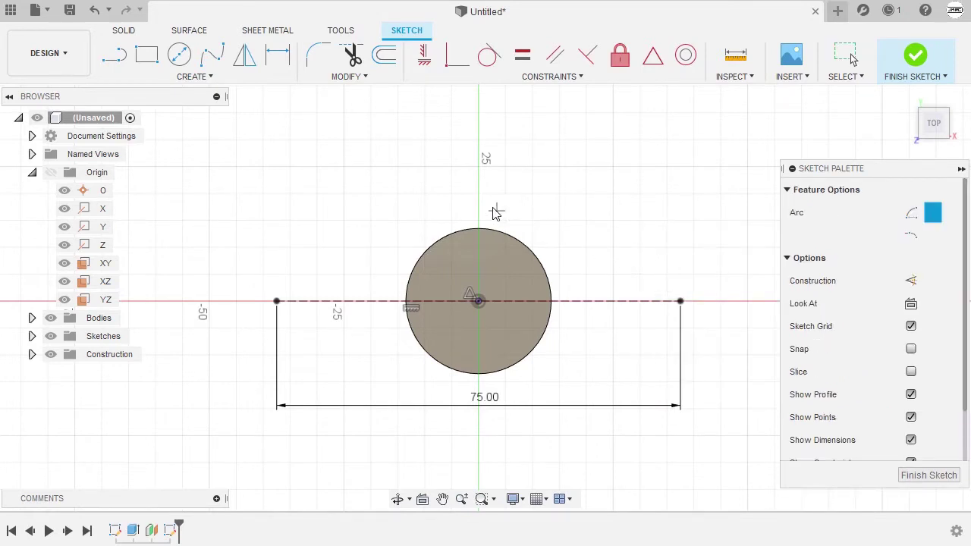
left_click(337, 211)
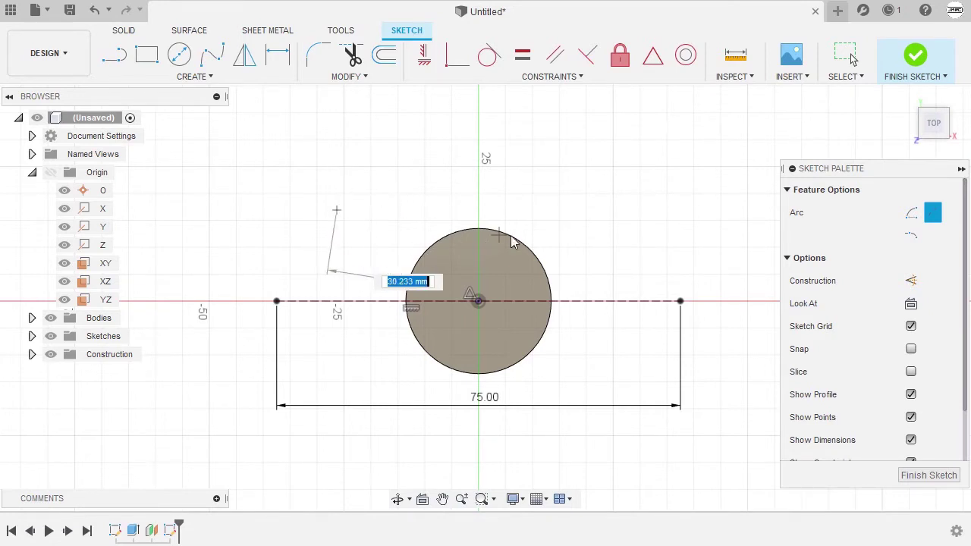
left_click(624, 211)
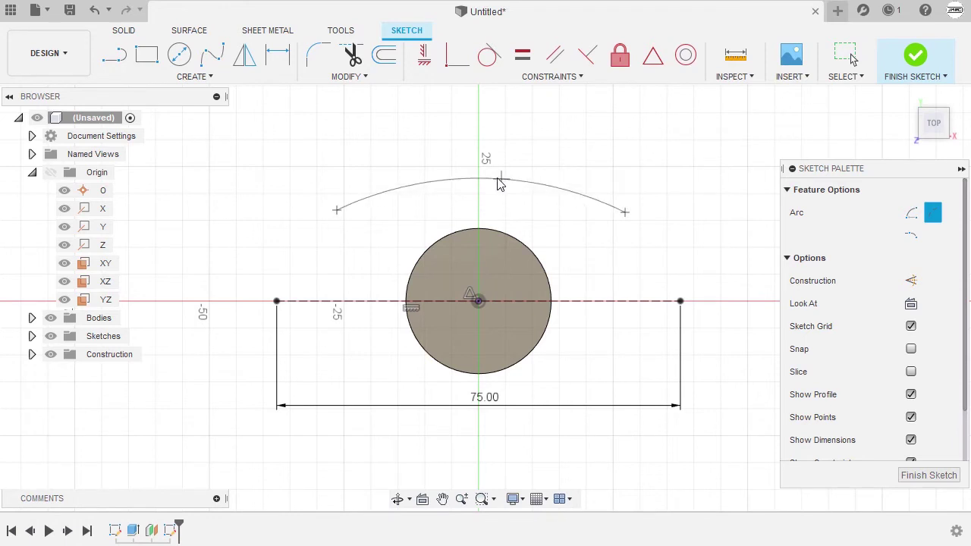
left_click(487, 182)
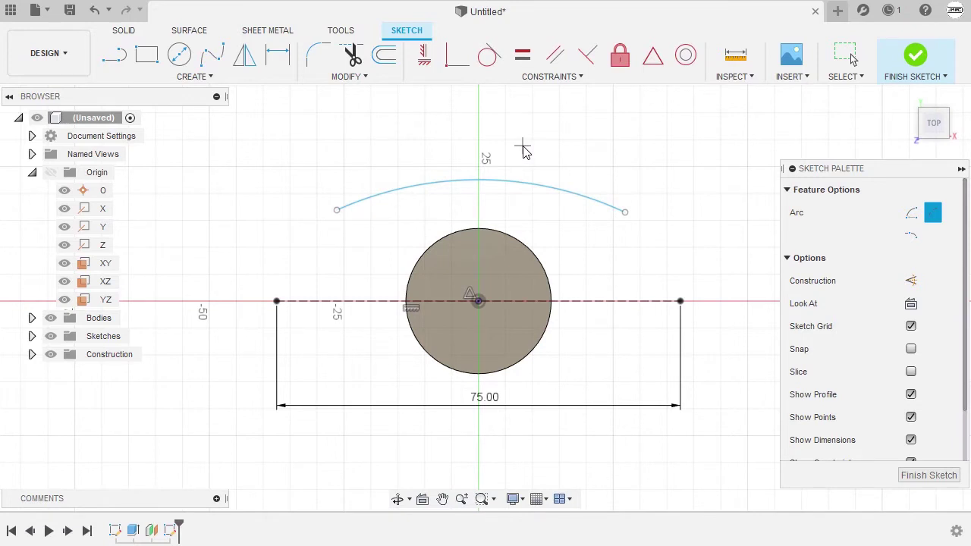
key("Escape")
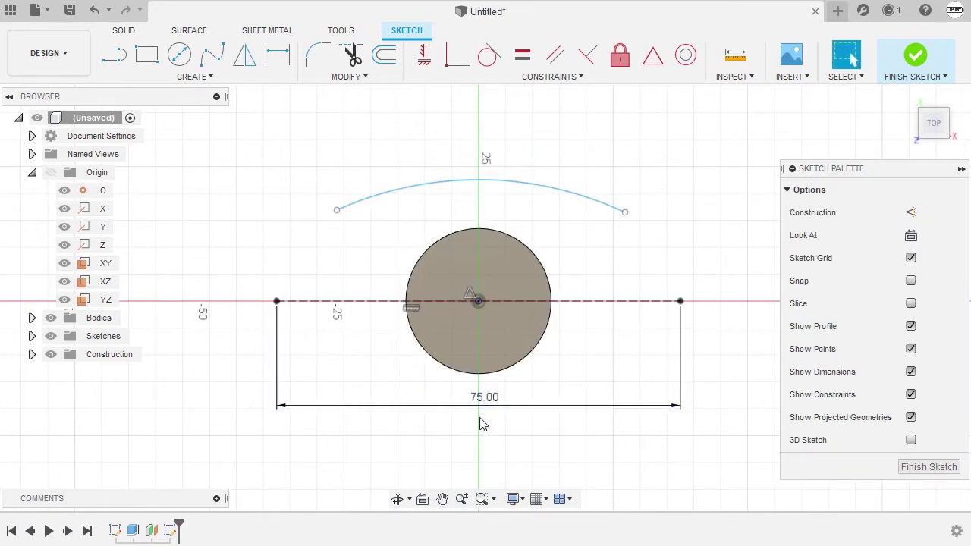
Step: Draw a vertical line about 52 mm long just right of the origin, from above the arc to below the disc
key("l")
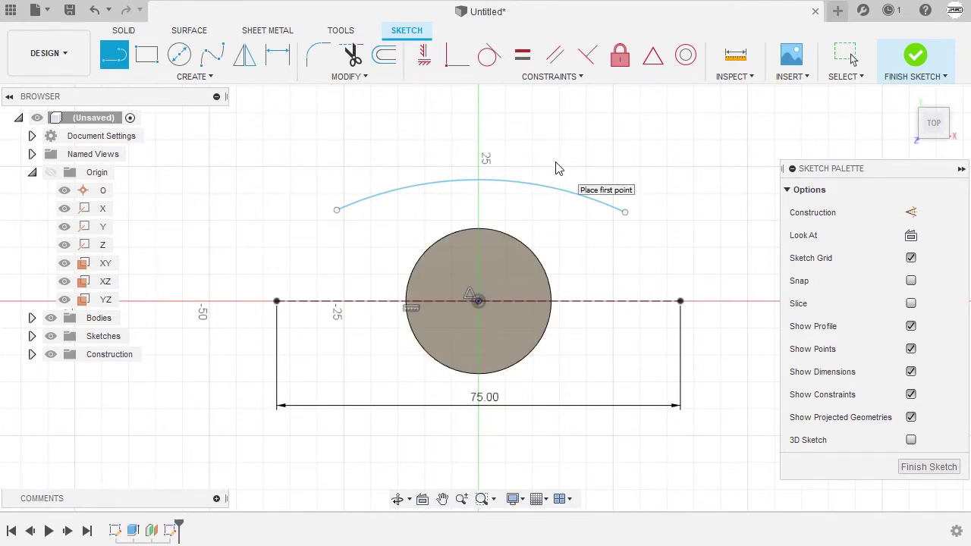
left_click(508, 153)
double_click(508, 433)
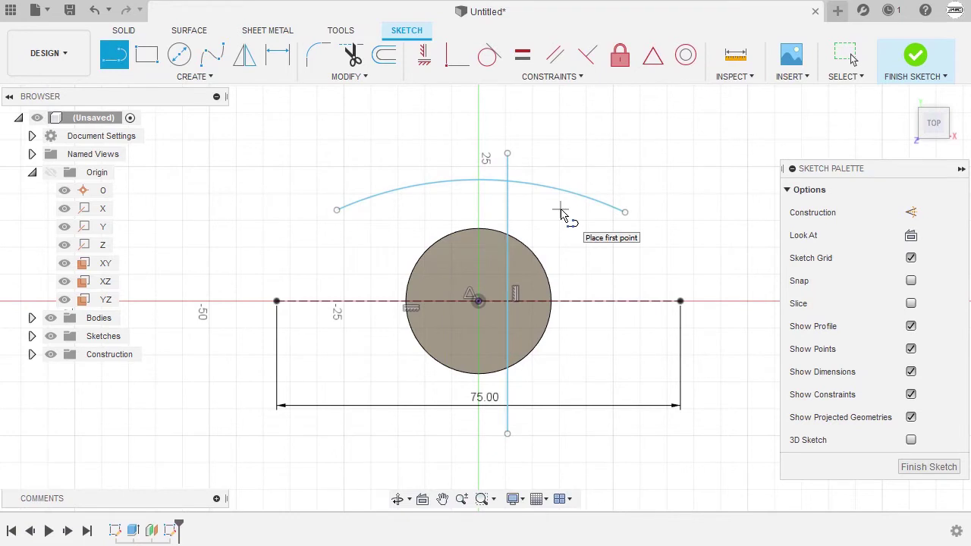
key("Escape")
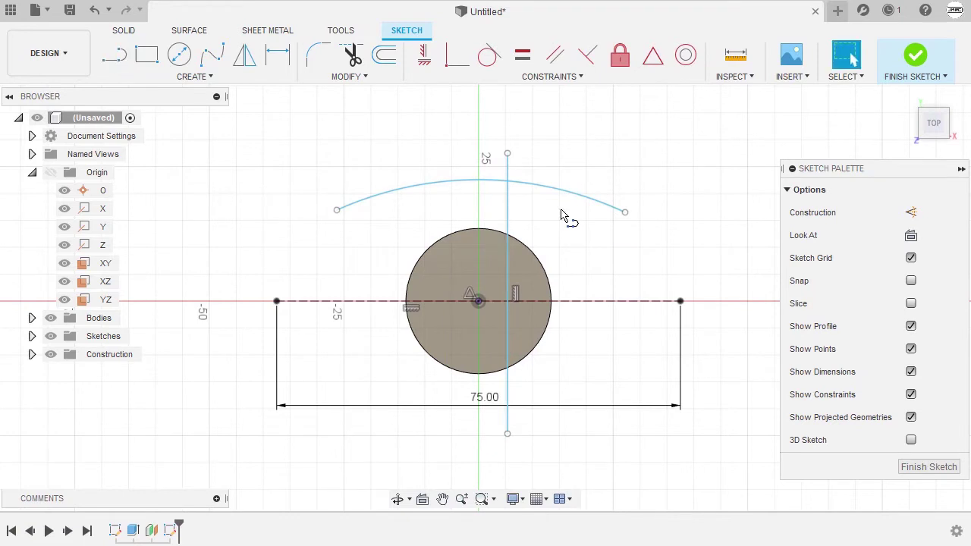
Step: Apply a MidPoint constraint between the vertical line and the sketch origin
left_click(512, 219)
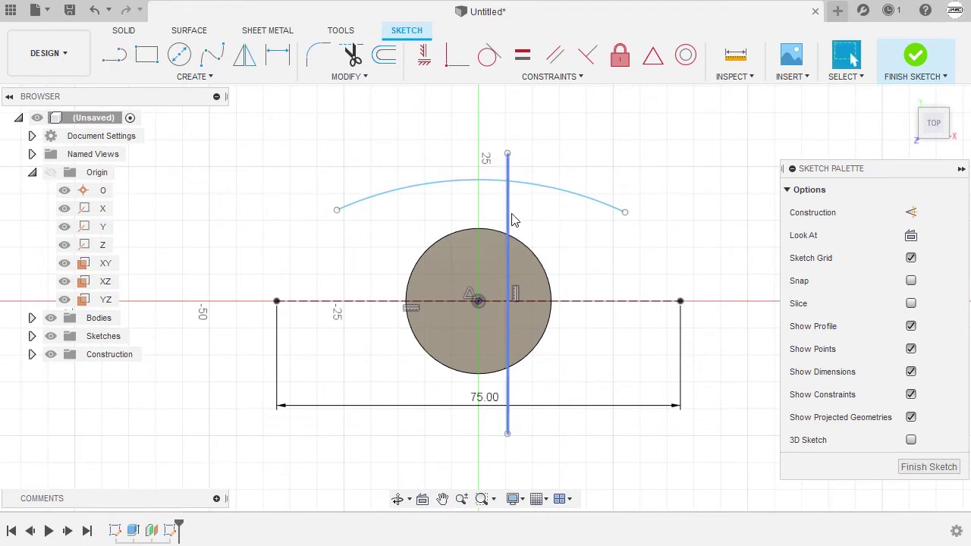
left_click(510, 219)
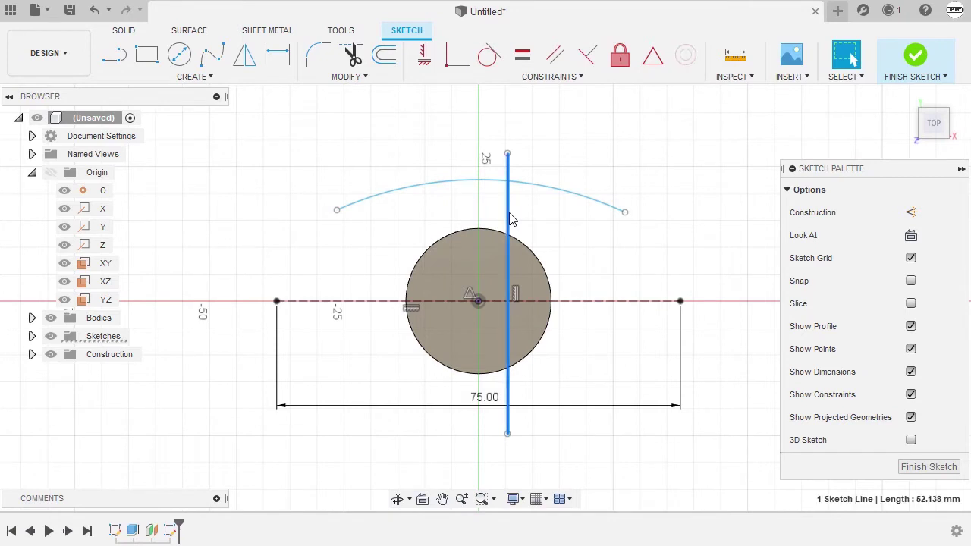
left_click(481, 303, "shift")
right_click(595, 141)
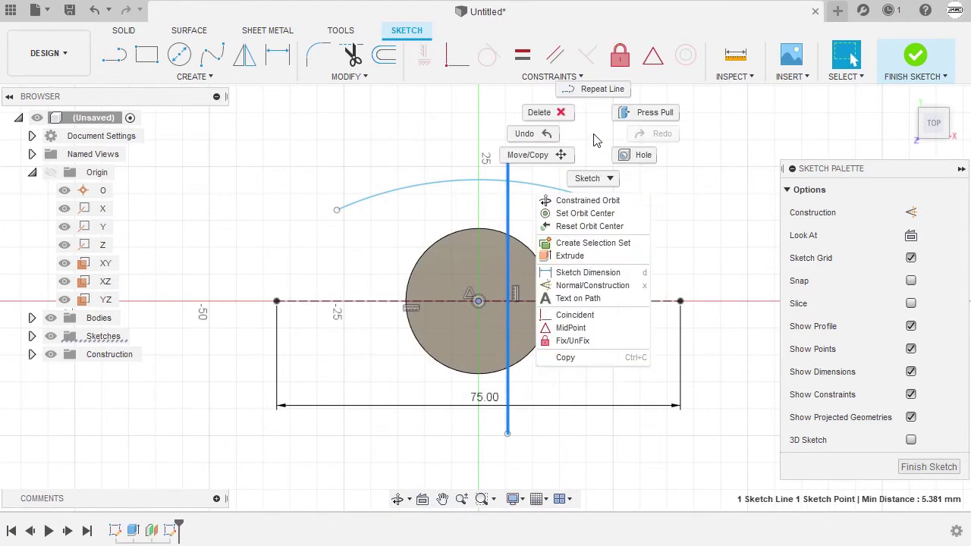
left_click(580, 328)
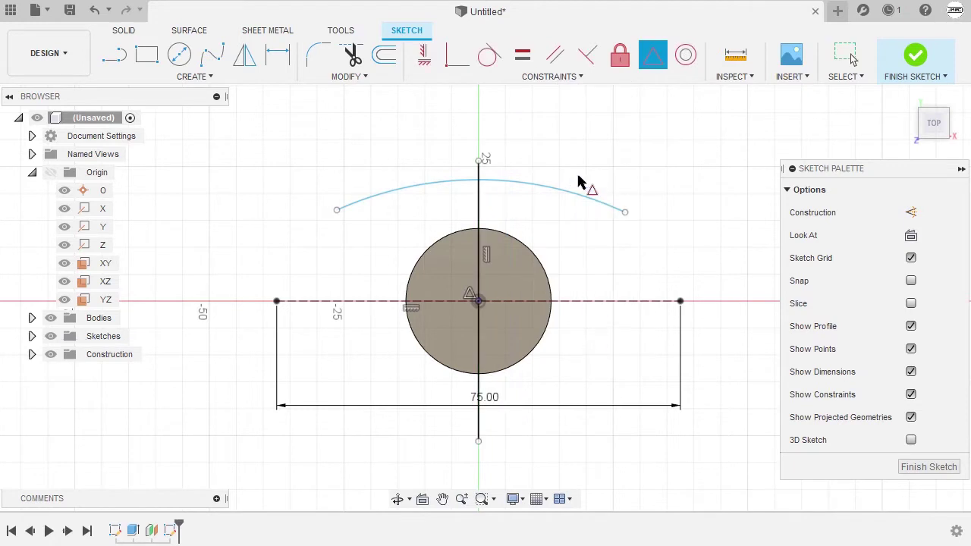
key("Escape")
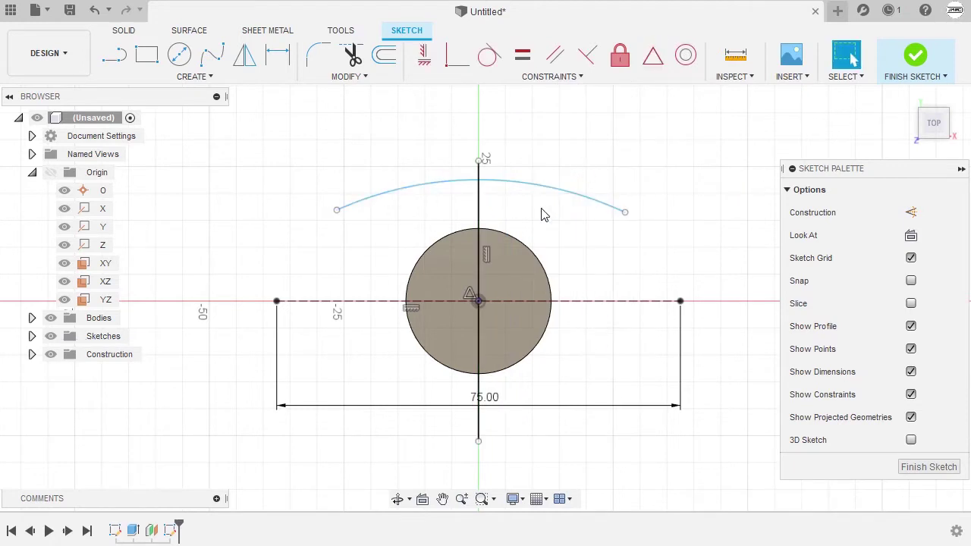
Step: Change the vertical line through the origin to construction geometry
left_click(481, 206)
right_click(576, 144)
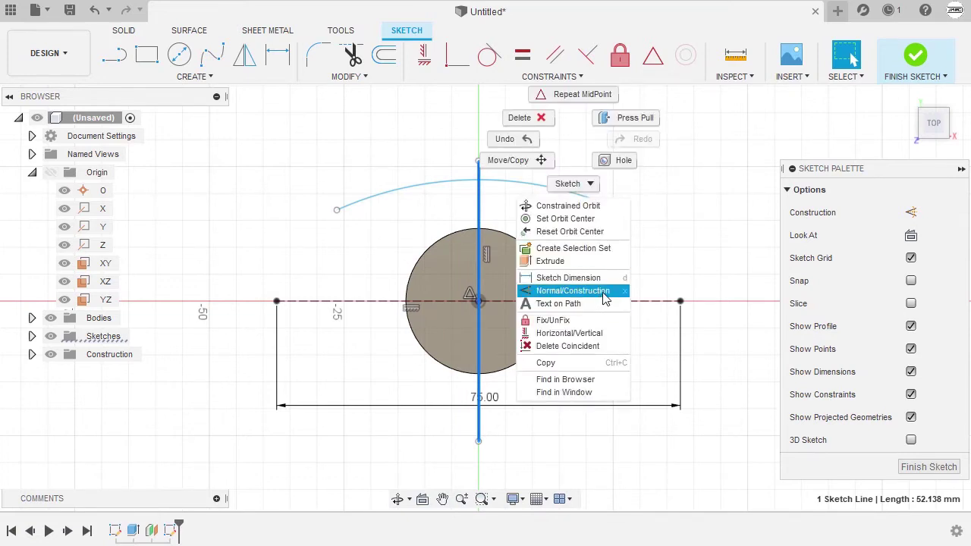
left_click(605, 298)
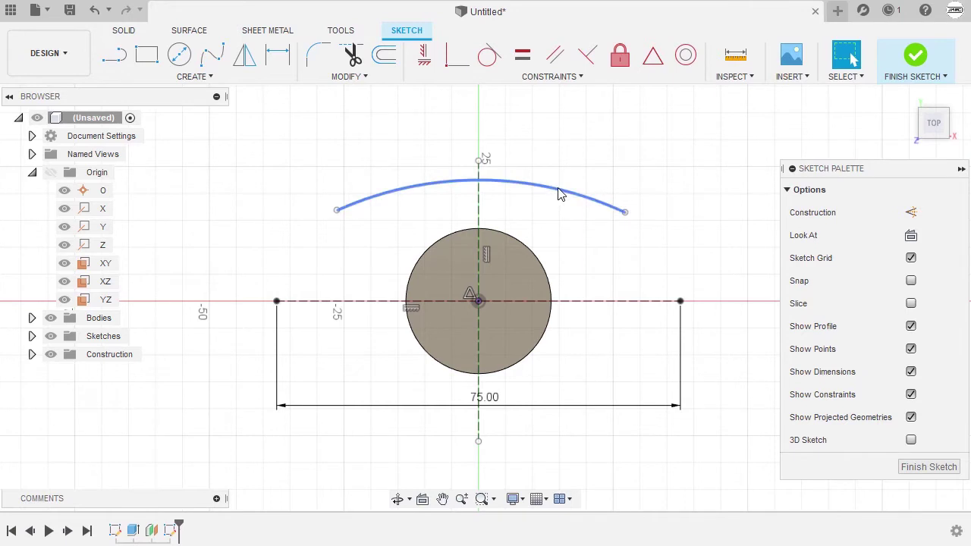
Step: Dimension the arc's radius and set it to 90 mm
key("d")
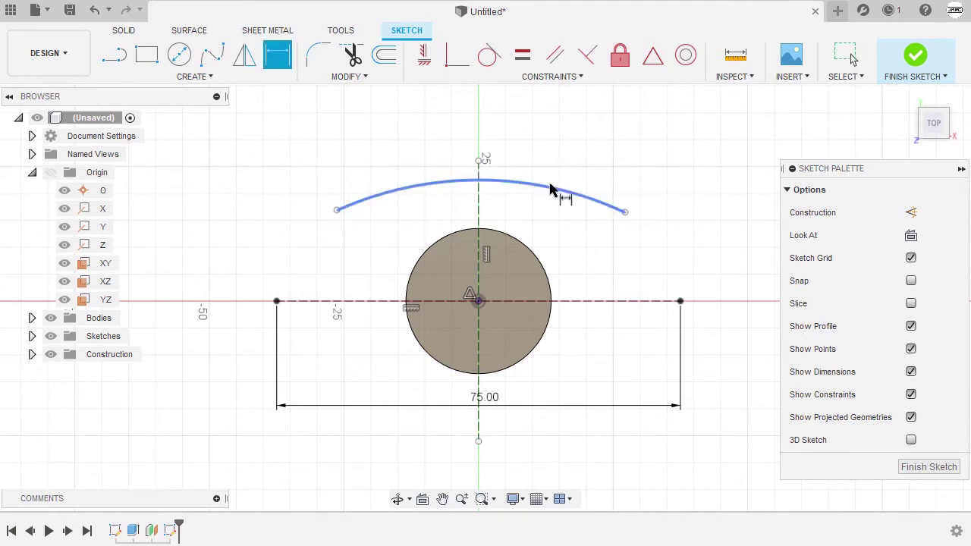
left_click(522, 181)
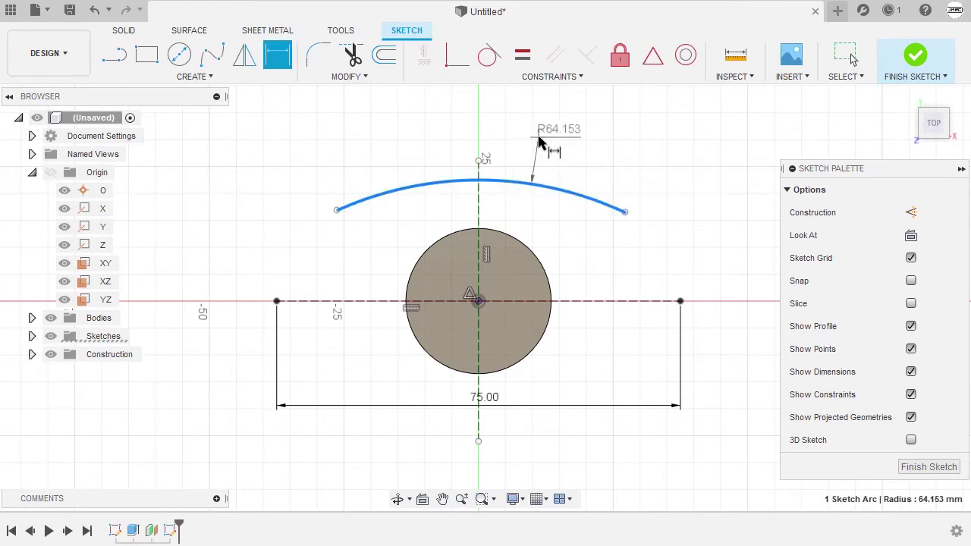
left_click(548, 146)
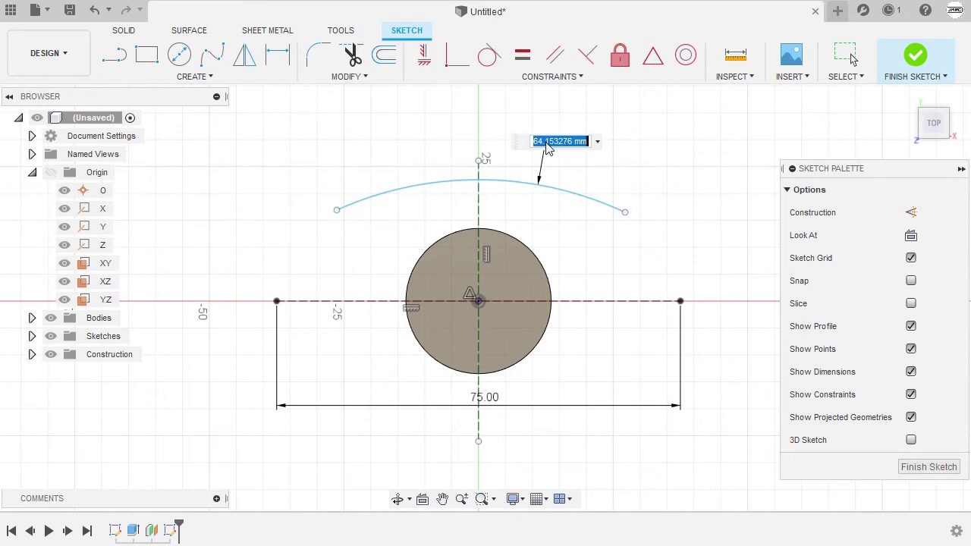
type("90")
key("Return")
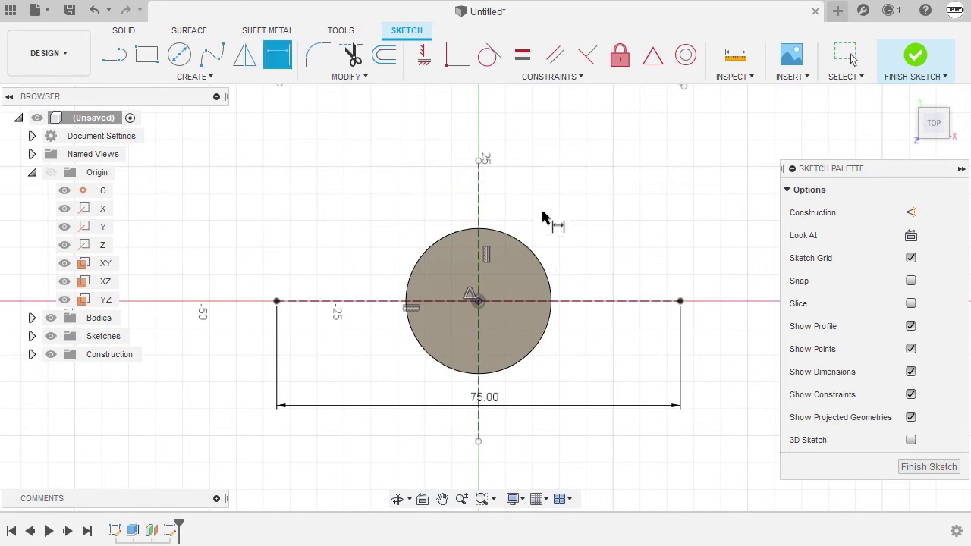
scroll(544, 202, "down", 3)
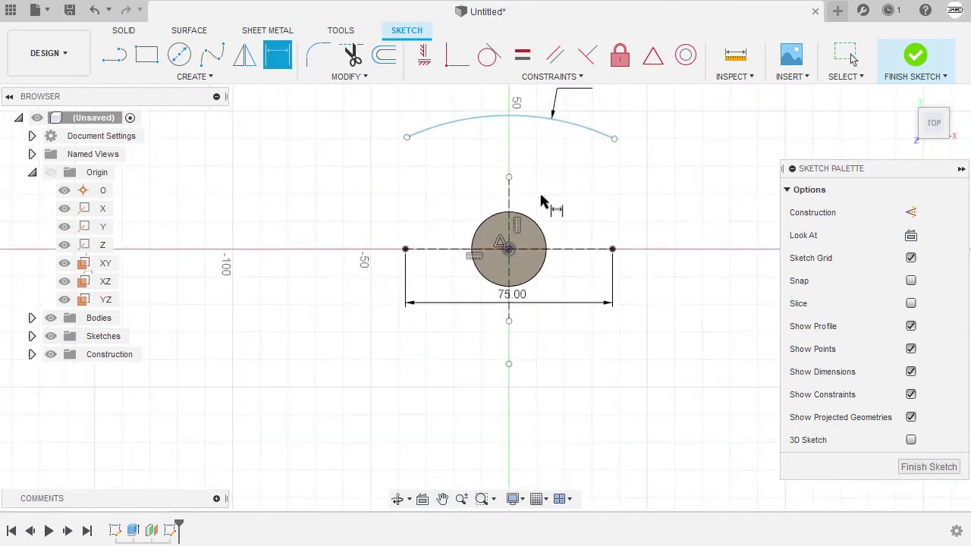
key("Escape")
Step: Make the R90 arc's endpoints symmetric about the vertical construction line and move the arc down closer to the disc
mouse_move(528, 155)
left_mouse_down()
mouse_move(524, 208)
mouse_move(528, 199)
left_mouse_up()
left_click(549, 240)
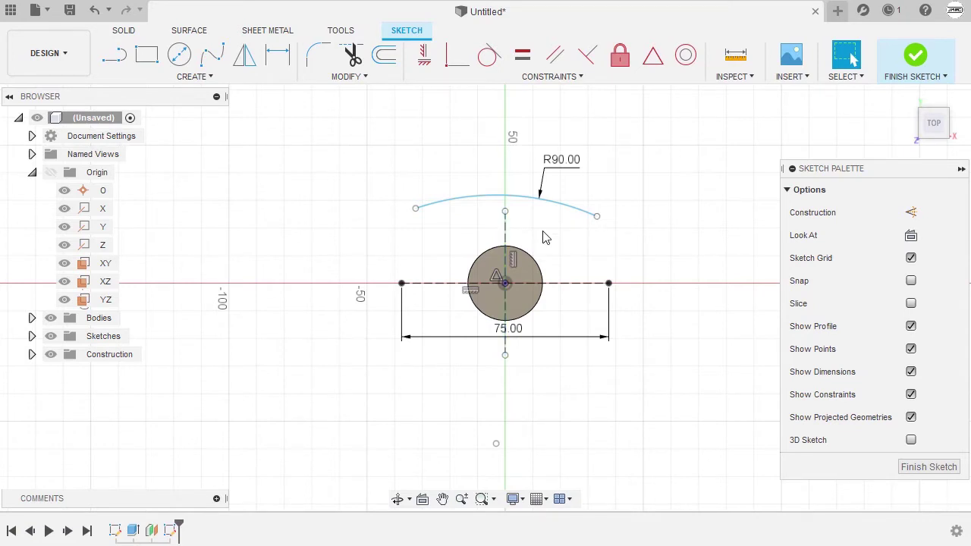
left_click(416, 209)
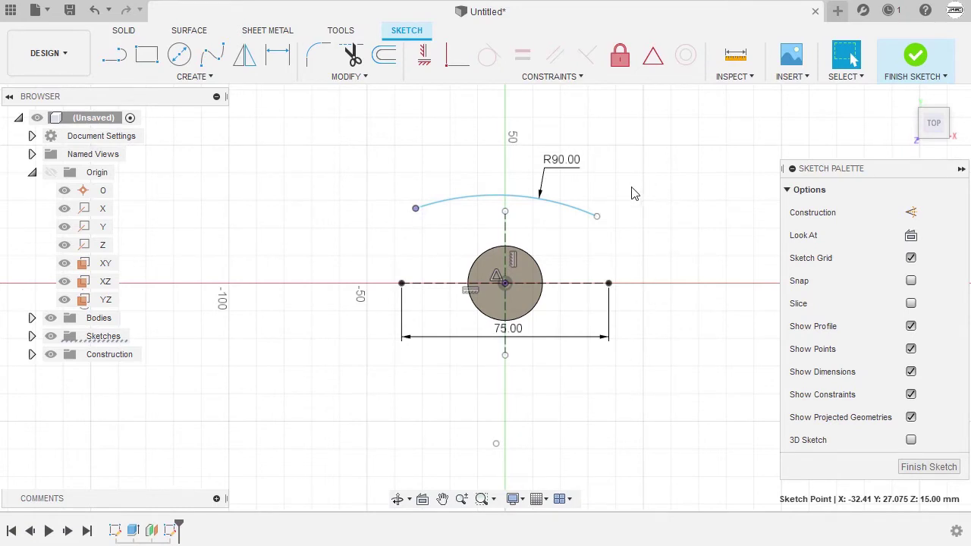
left_click(597, 217)
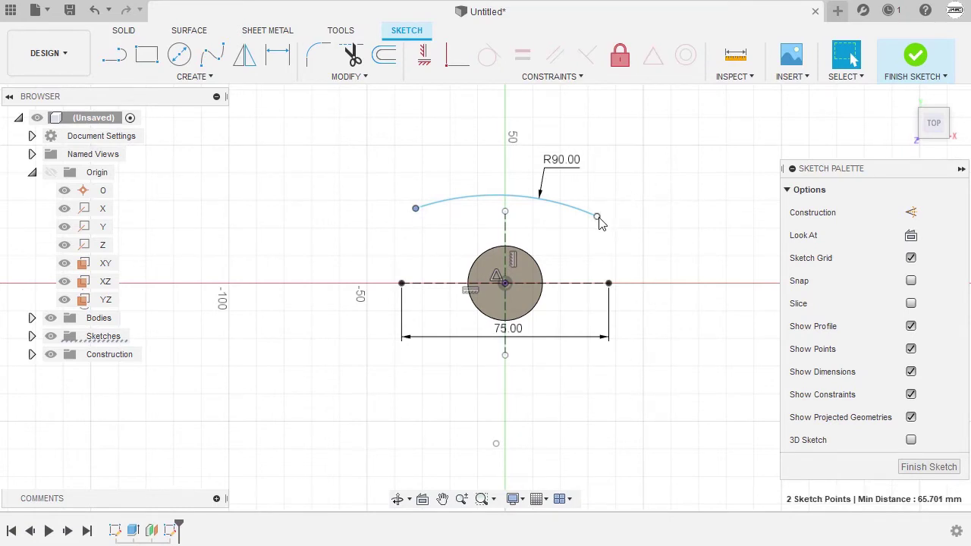
left_click(506, 235)
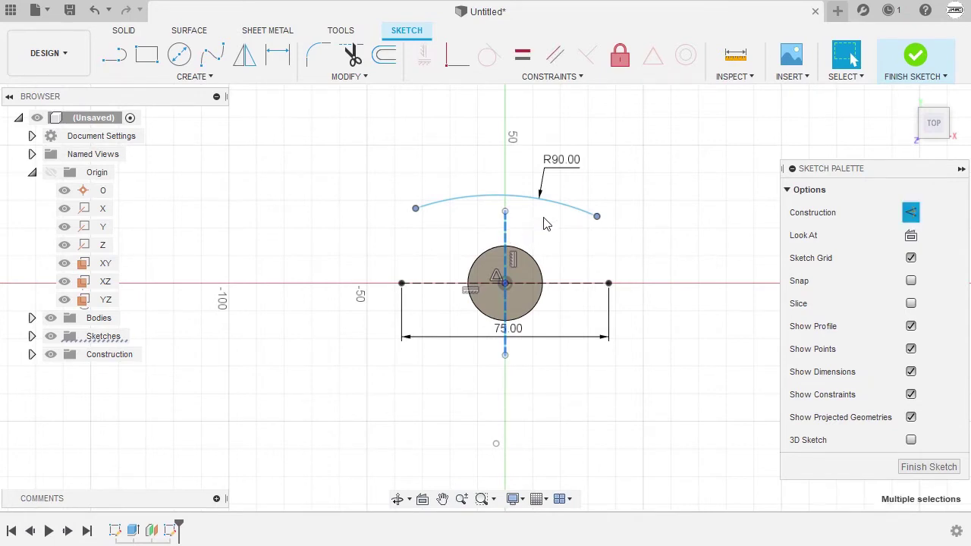
right_click(543, 223)
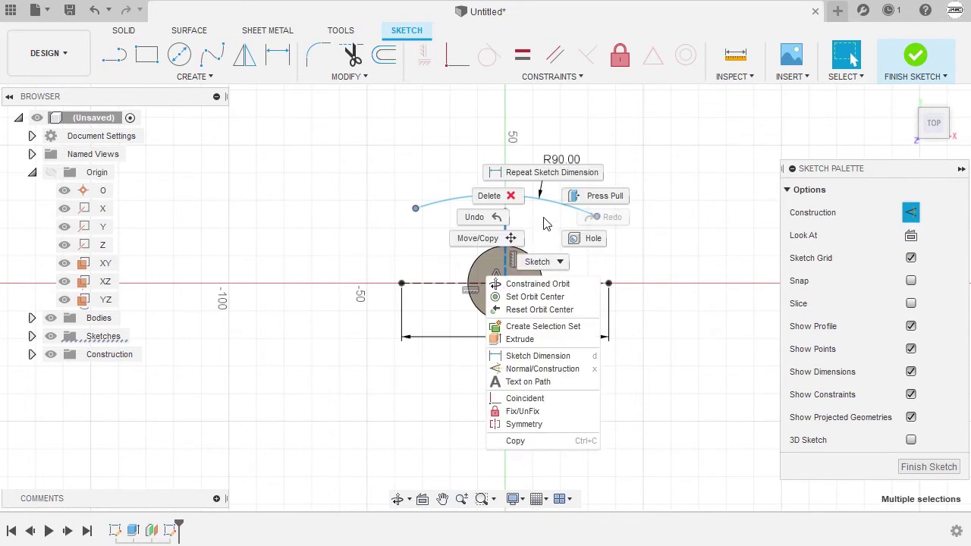
left_click(556, 425)
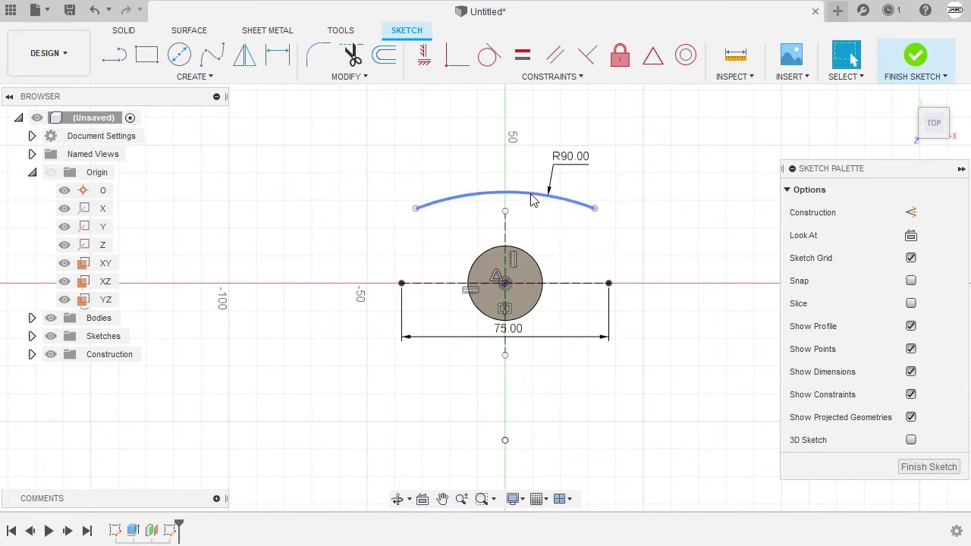
left_click_drag(533, 209, 534, 223)
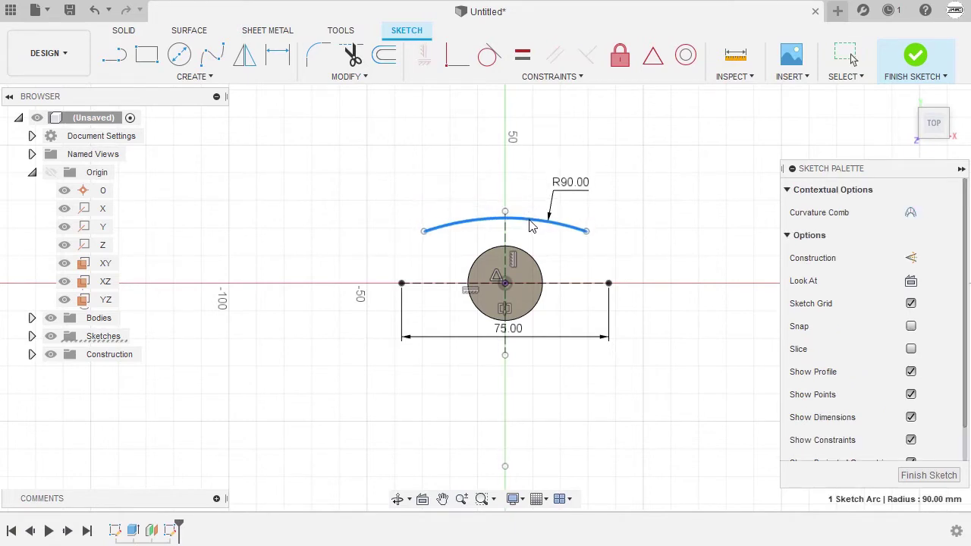
left_click(443, 184)
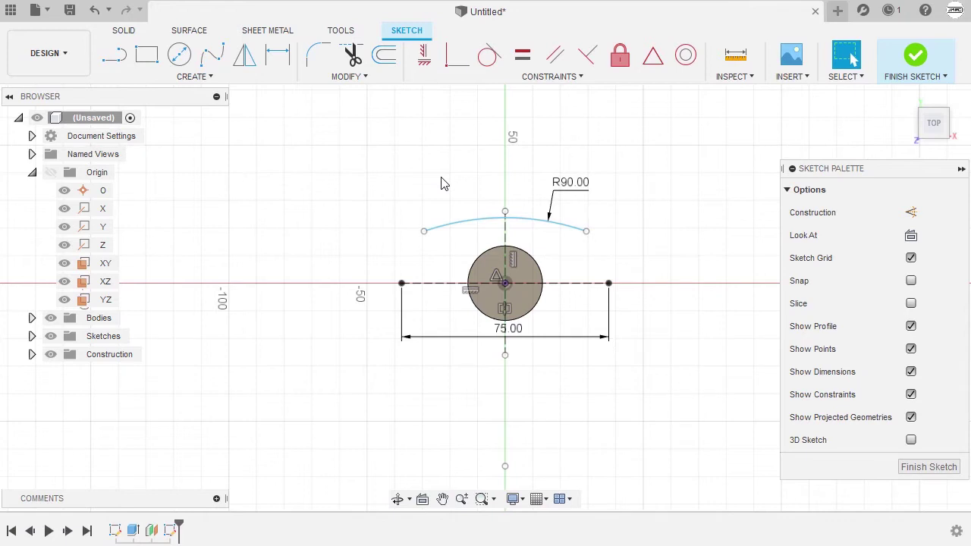
Step: Draw a 3-Point Arc from below the horizontal construction line to the R90 arc's left endpoint, passing through the line's left end
key("s")
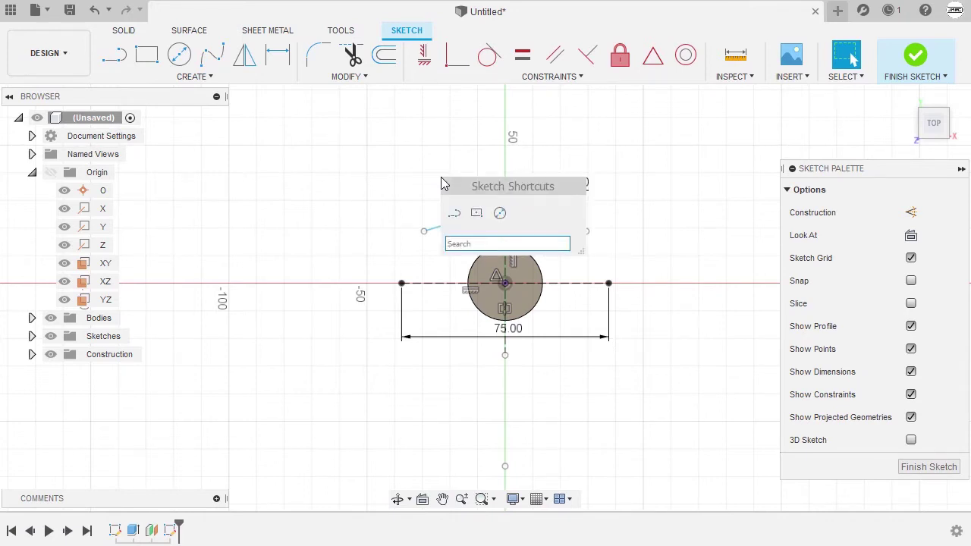
type("arc")
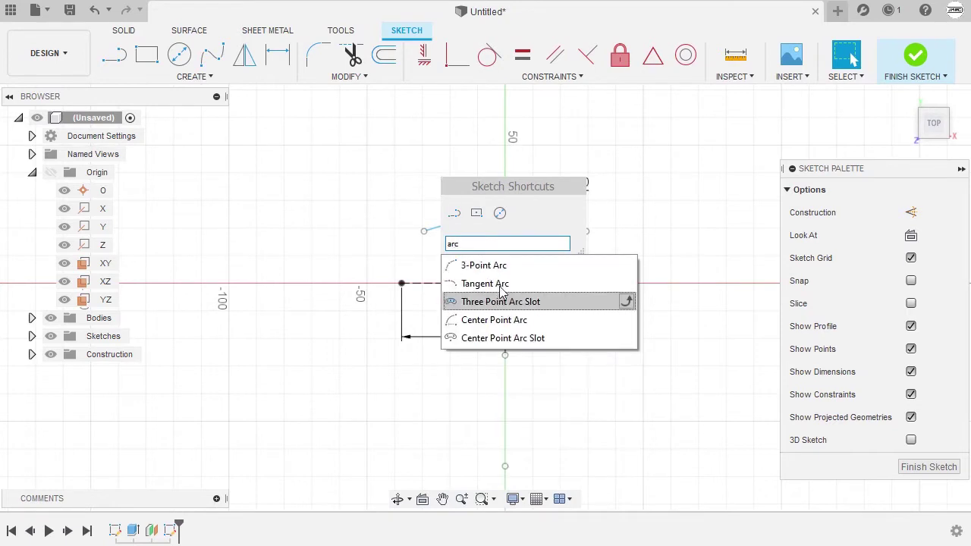
left_click(502, 265)
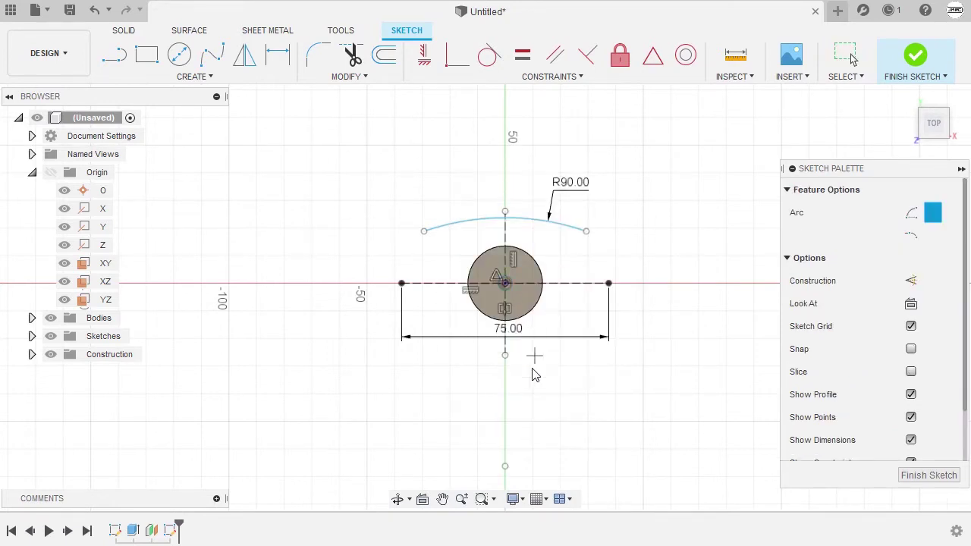
left_click(432, 339)
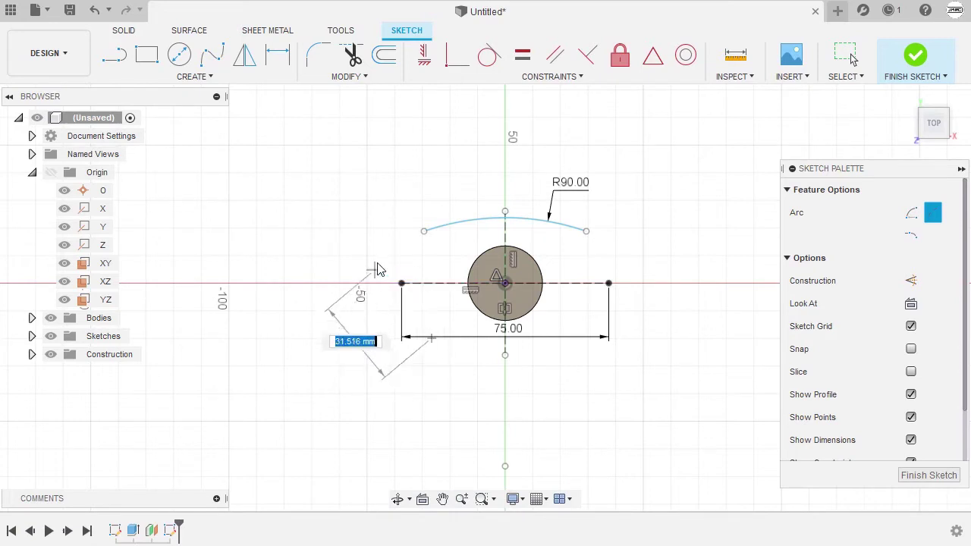
left_click(424, 232)
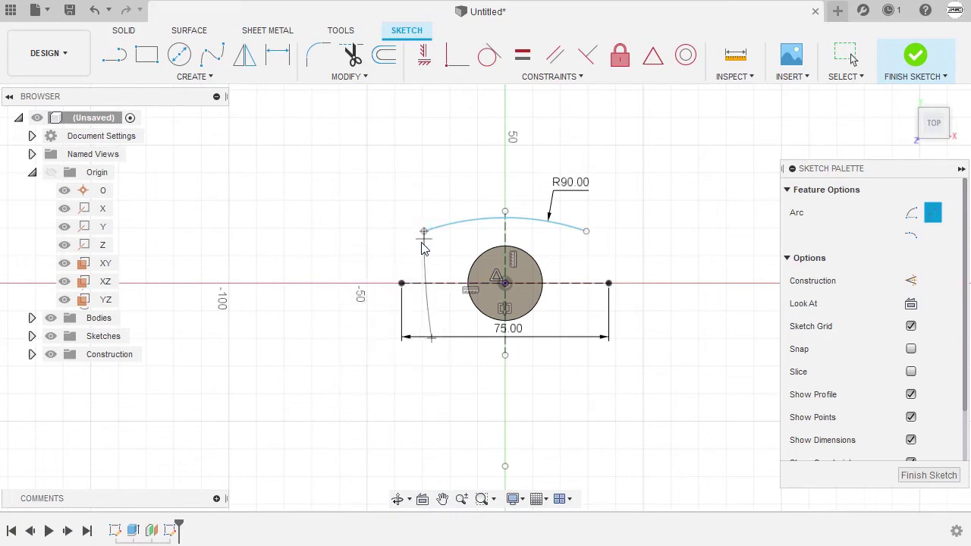
left_click(403, 285)
scroll(437, 273, "up", 3)
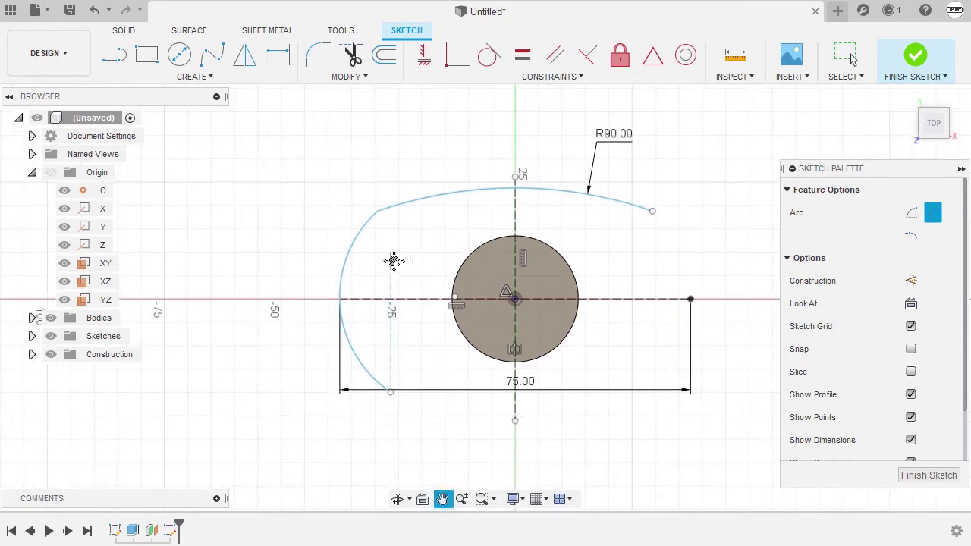
key("Escape")
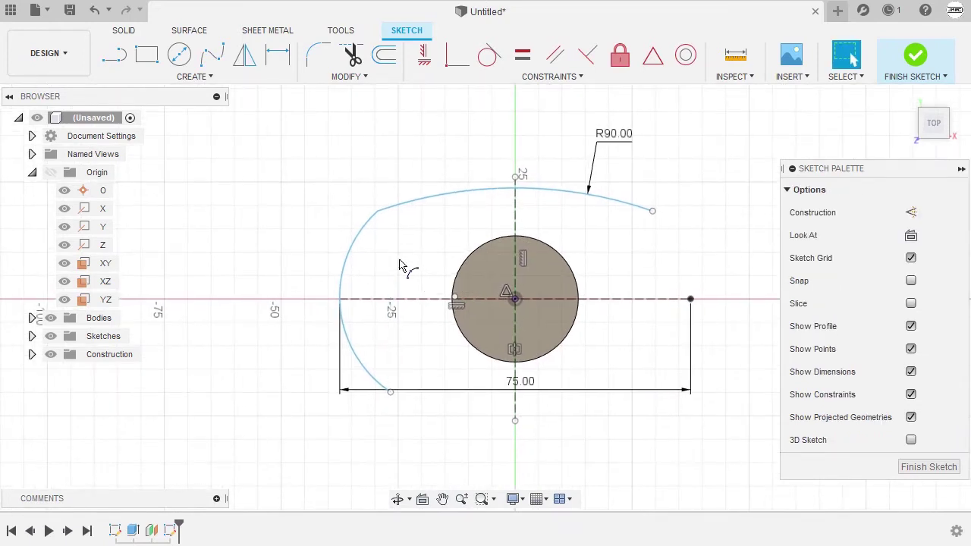
Step: Apply a Tangent constraint between the R90 arc and the left end arc
left_click(490, 60)
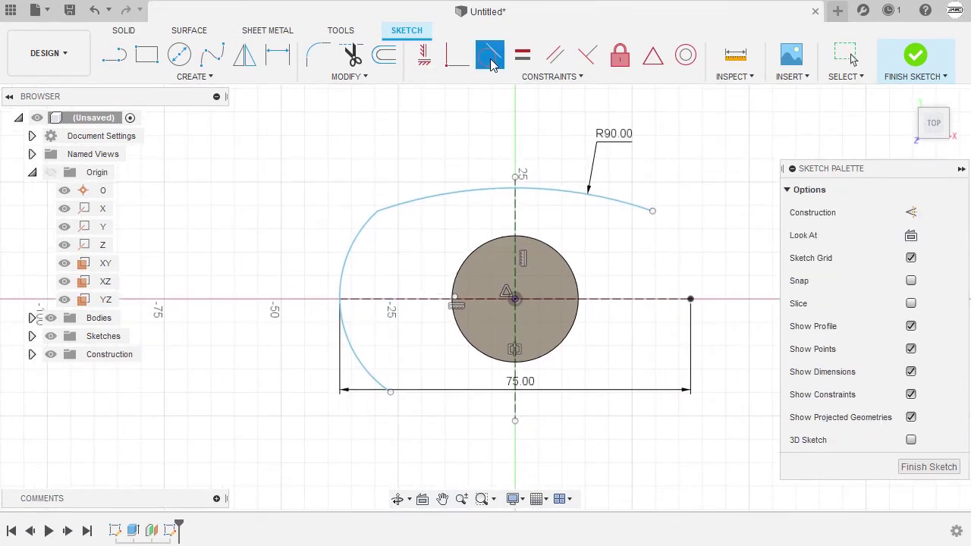
left_click(427, 203)
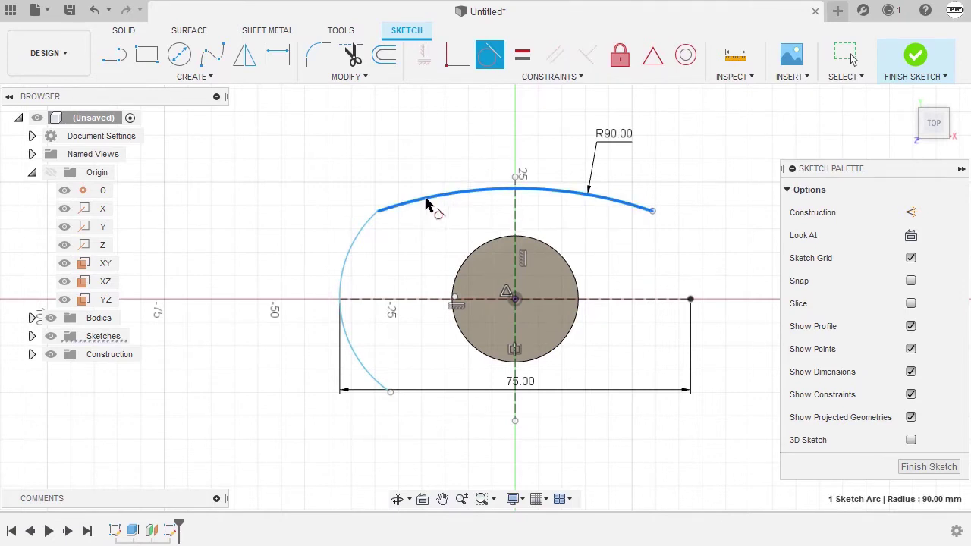
left_click(360, 239)
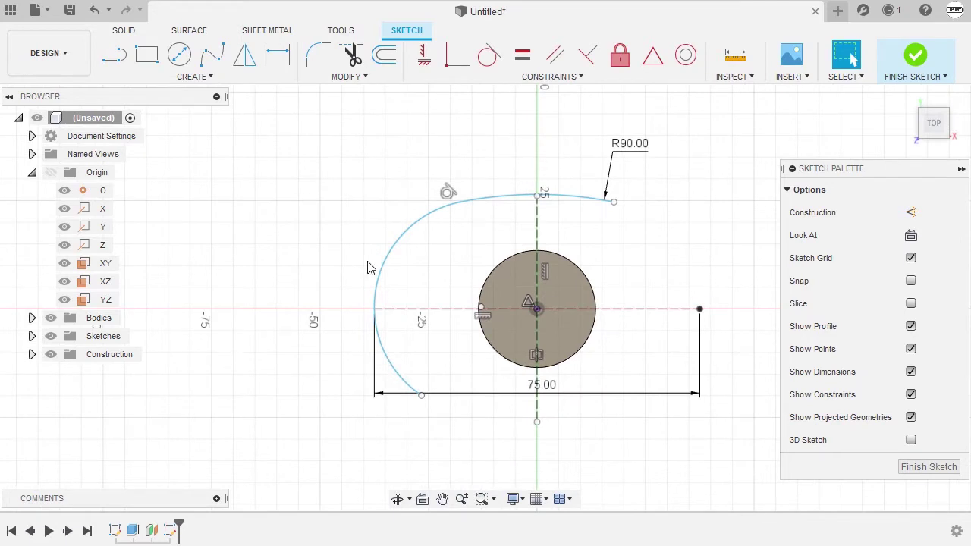
Step: Dimension the left end arc's radius and set it to 10 mm
key("d")
left_click(383, 256)
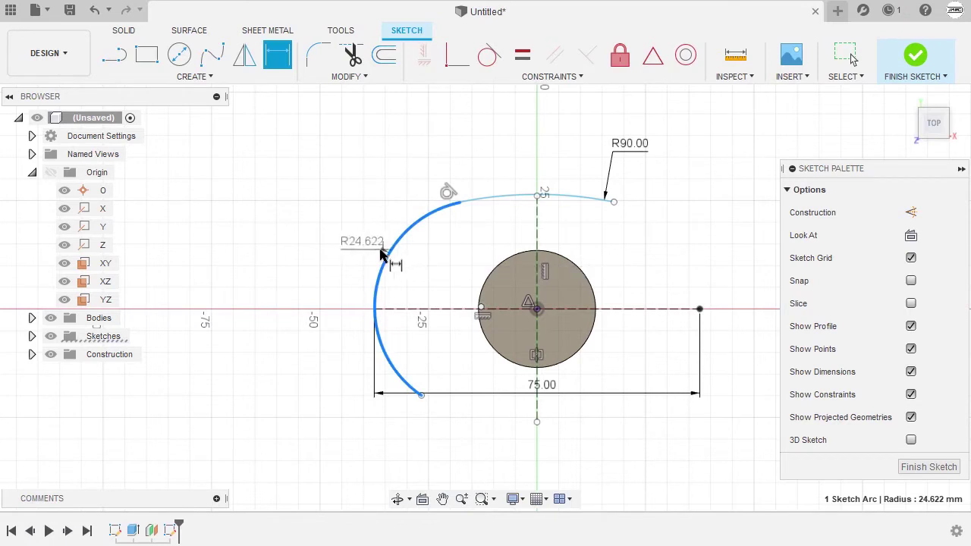
left_click(339, 241)
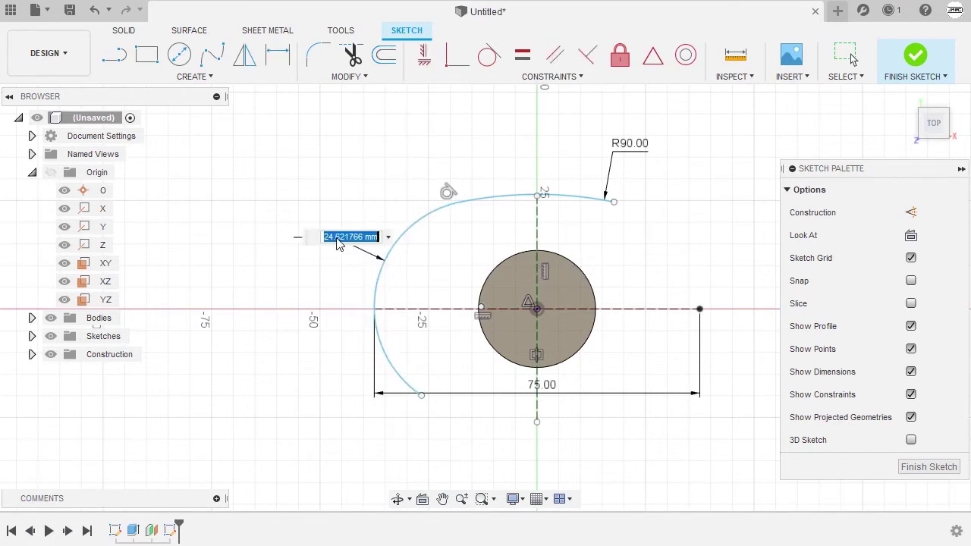
type("10")
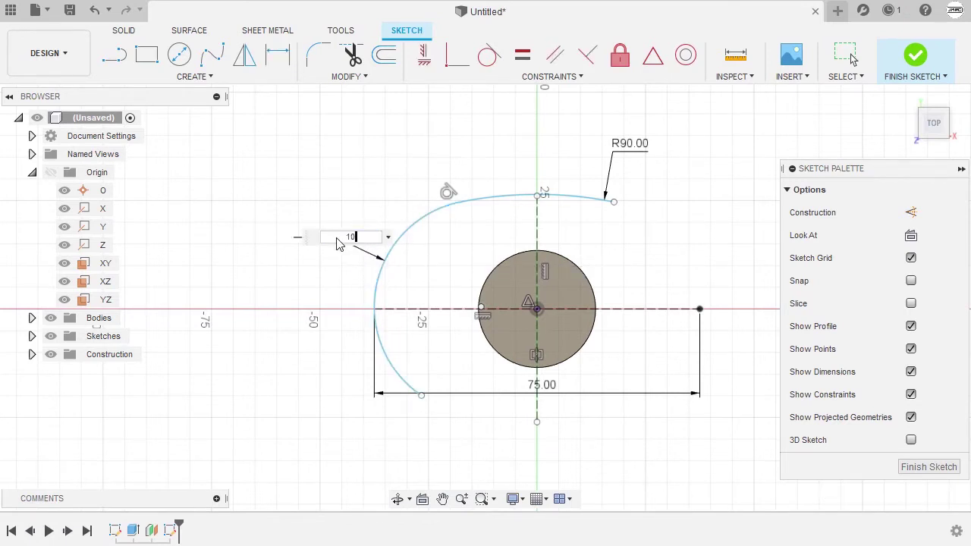
key("Return")
scroll(425, 285, "up", 2)
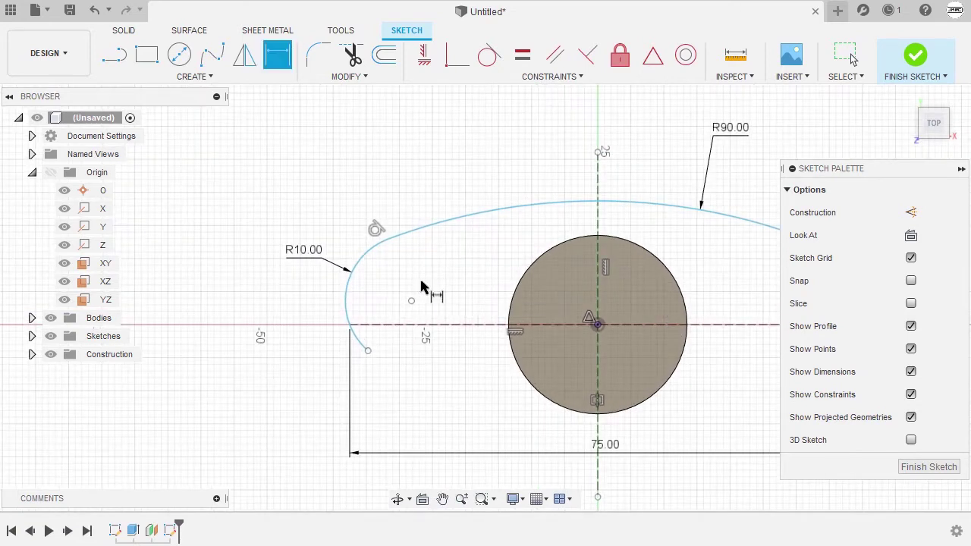
middle_click_drag(422, 286, 377, 287)
key("Escape")
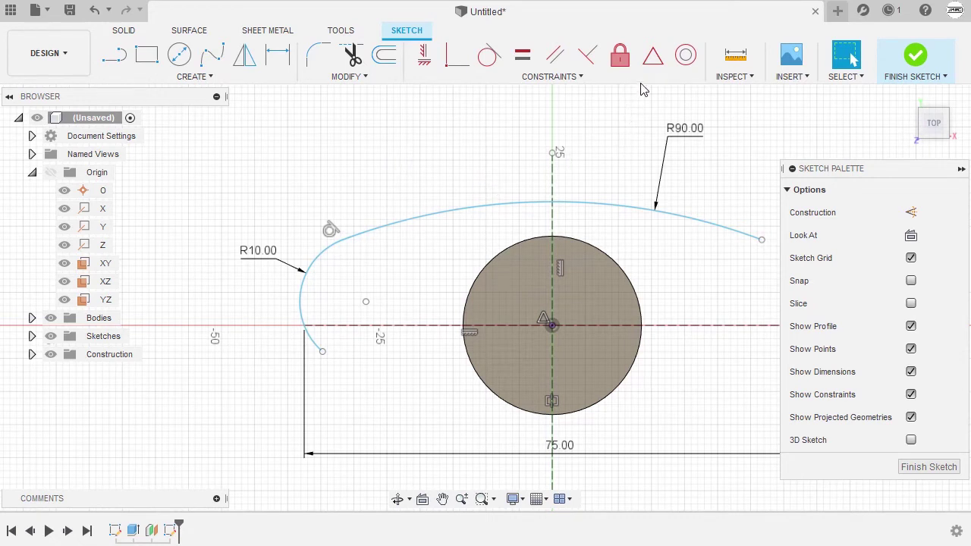
Step: Apply a MidPoint constraint between the R10 arc and the left endpoint of the horizontal construction line
left_click(653, 58)
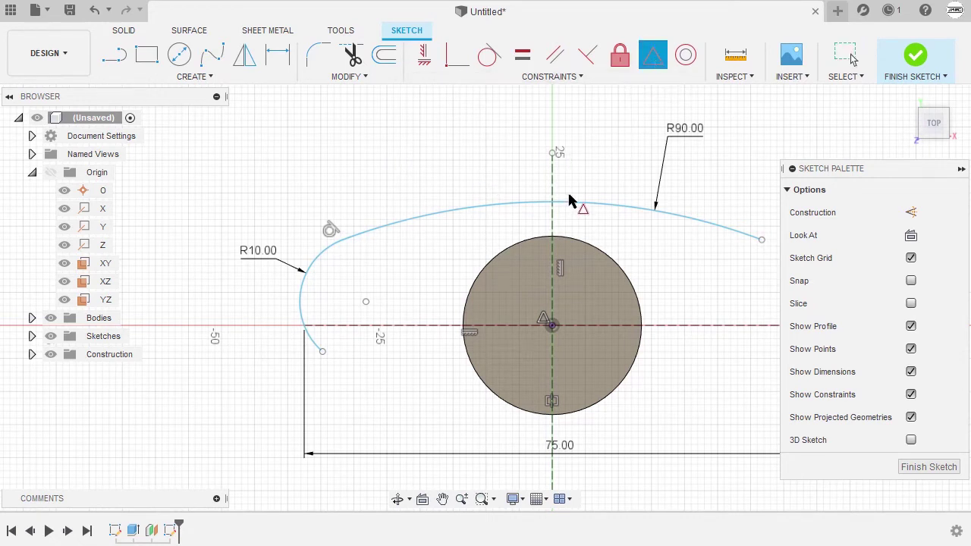
left_click(304, 298)
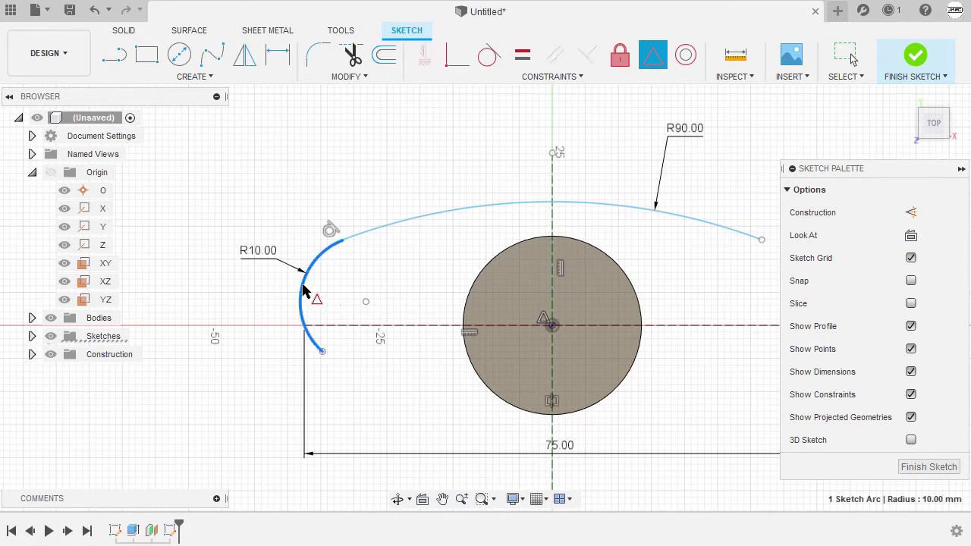
left_click(305, 327)
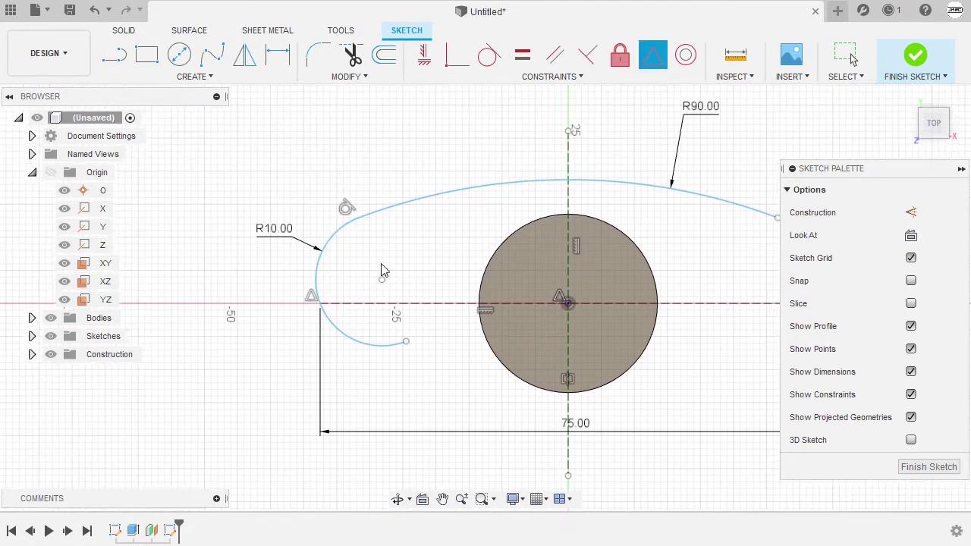
key("Escape")
Step: Move the R10 arc's free lower endpoint slightly down and to the left to test how the arc can shift
mouse_move(407, 342)
left_mouse_down()
mouse_move(380, 368)
mouse_move(397, 351)
left_mouse_up()
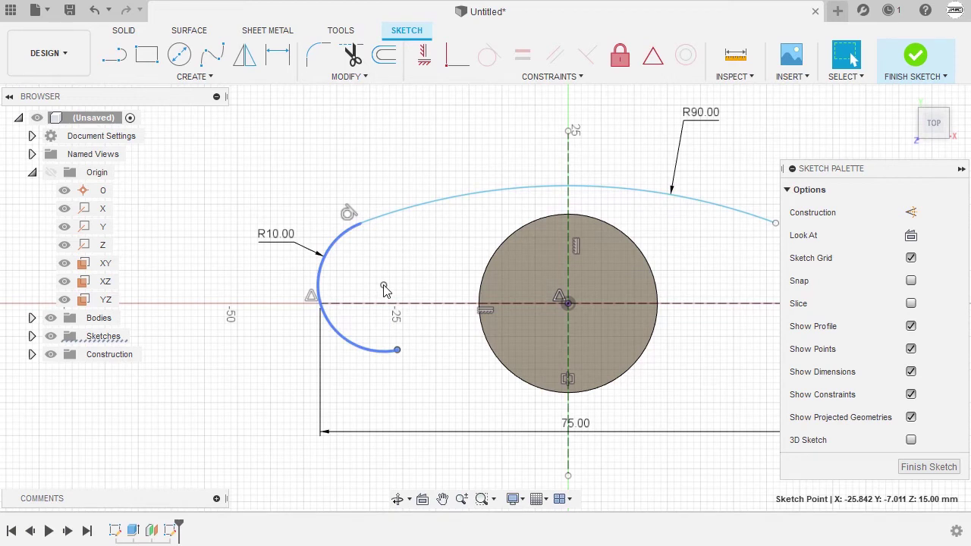
left_click(383, 289)
mouse_move(397, 350)
left_mouse_down()
mouse_move(366, 365)
mouse_move(385, 358)
left_mouse_up()
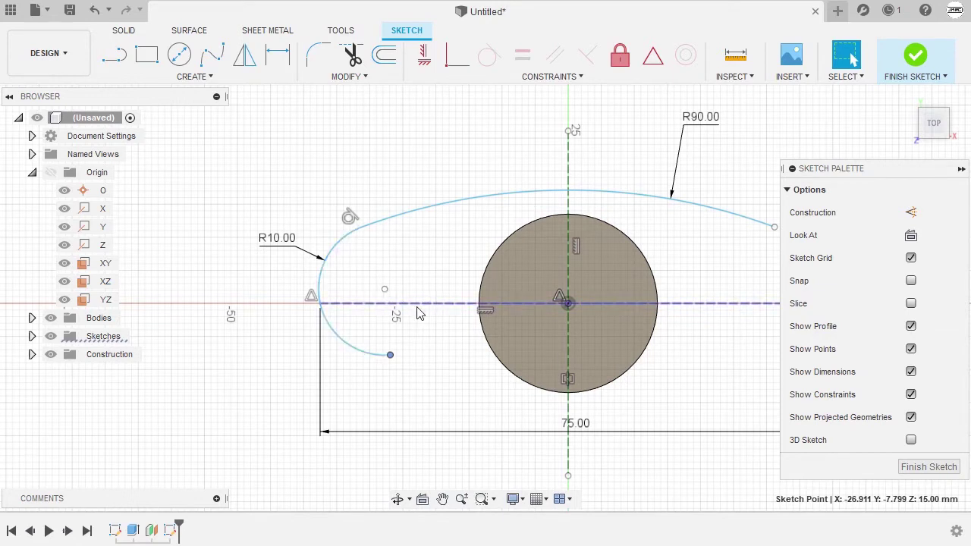
left_click(425, 281)
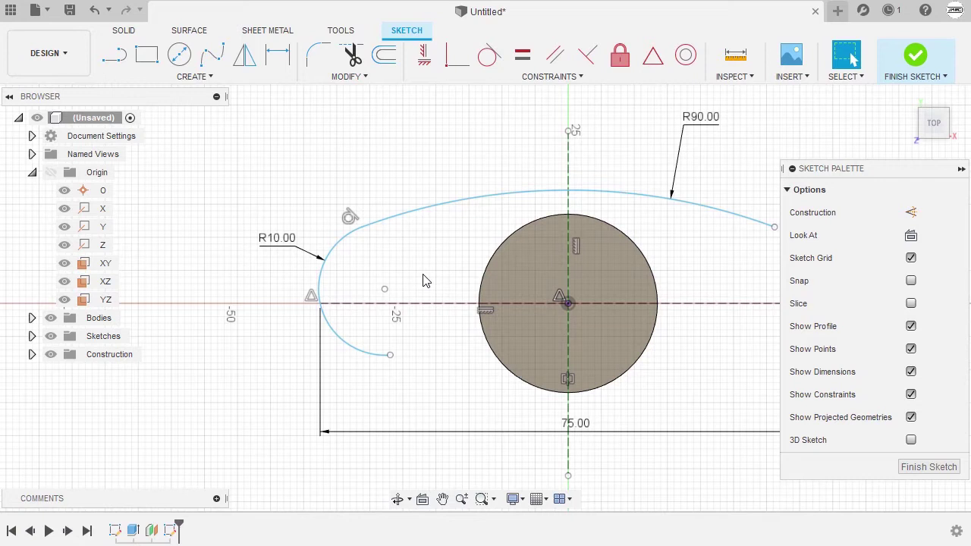
Step: Apply a Symmetry constraint to the R10 arc's two endpoints about the horizontal construction line
mouse_move(435, 271)
middle_mouse_down()
mouse_move(419, 251)
mouse_move(412, 266)
middle_mouse_up()
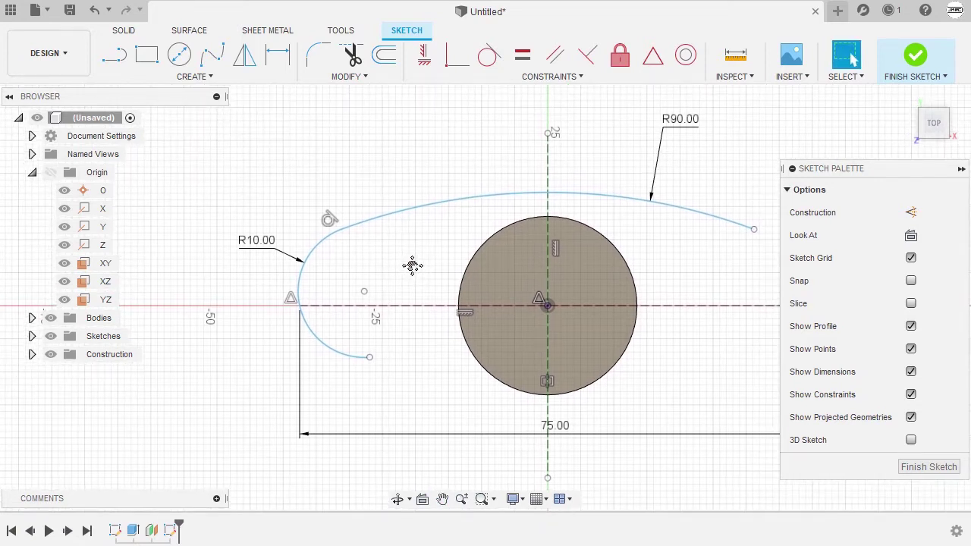
left_click(339, 231)
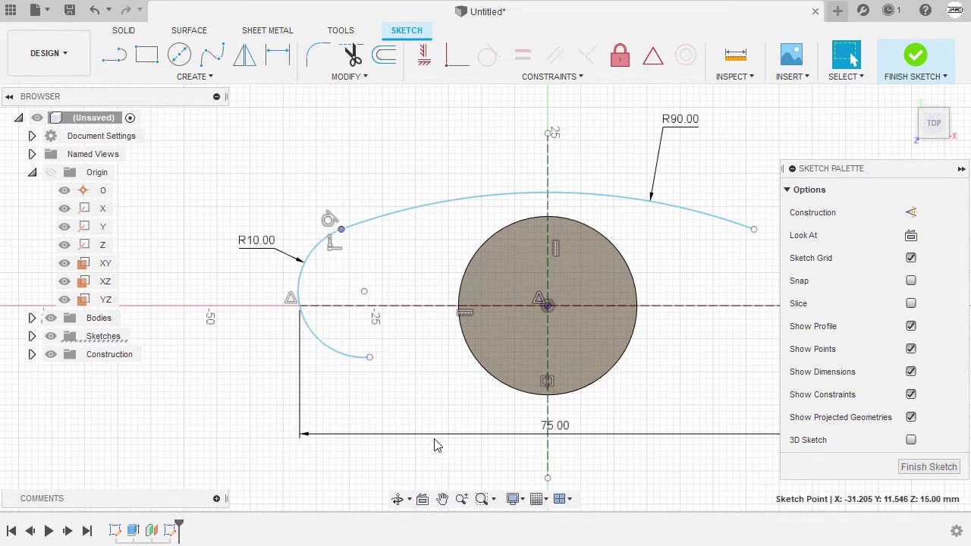
left_click(369, 357, "shift")
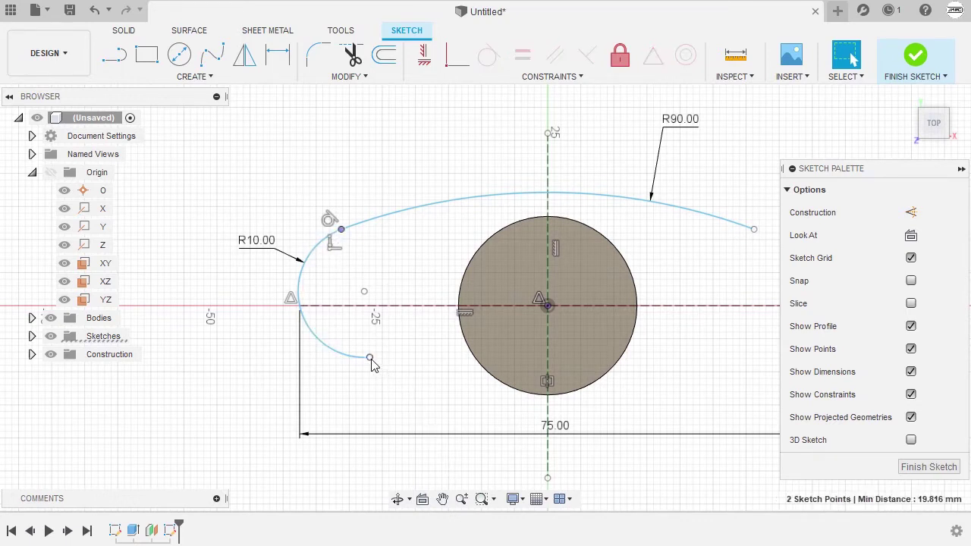
left_click(415, 308, "shift")
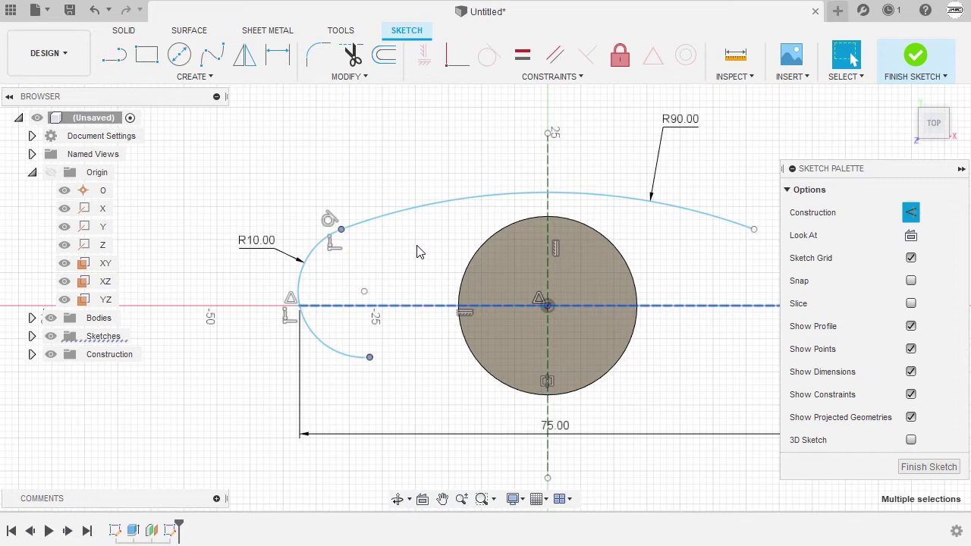
right_click(417, 252)
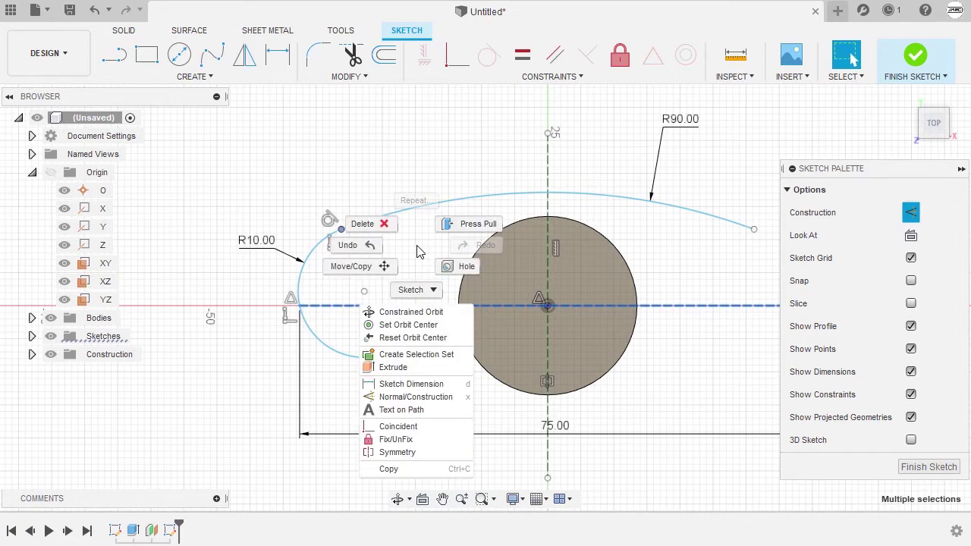
left_click(412, 453)
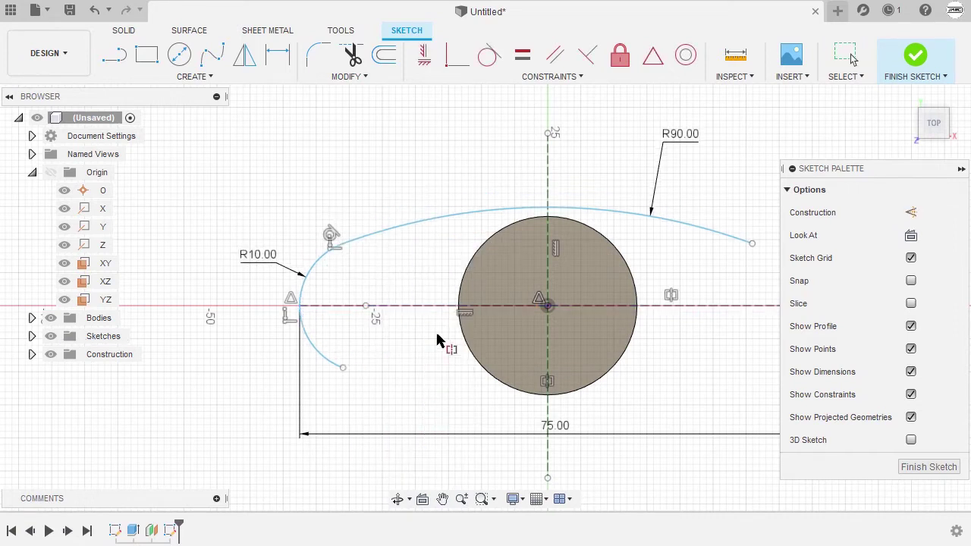
Step: Mirror the upper R90 arc about the horizontal construction line to form the profile's lower side
middle_click_drag(441, 273, 380, 243)
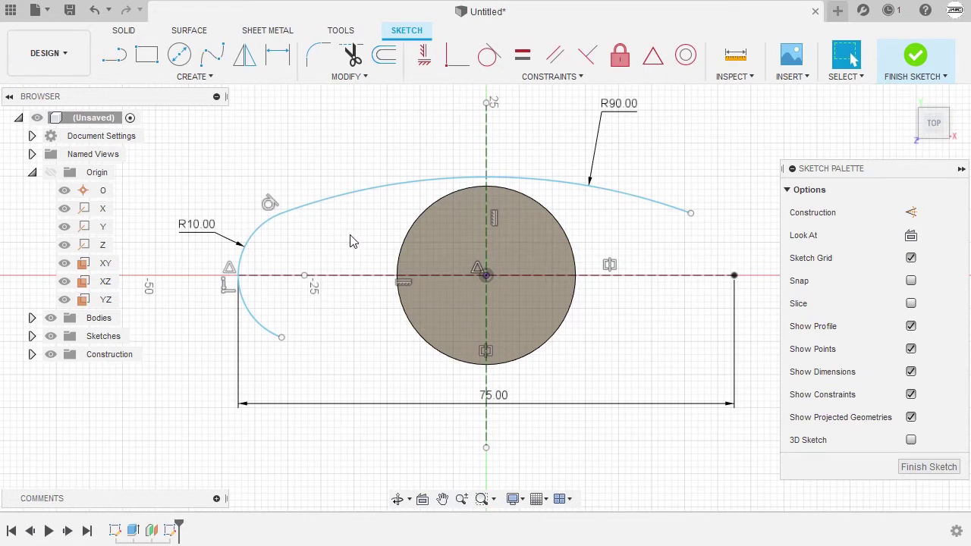
key("s")
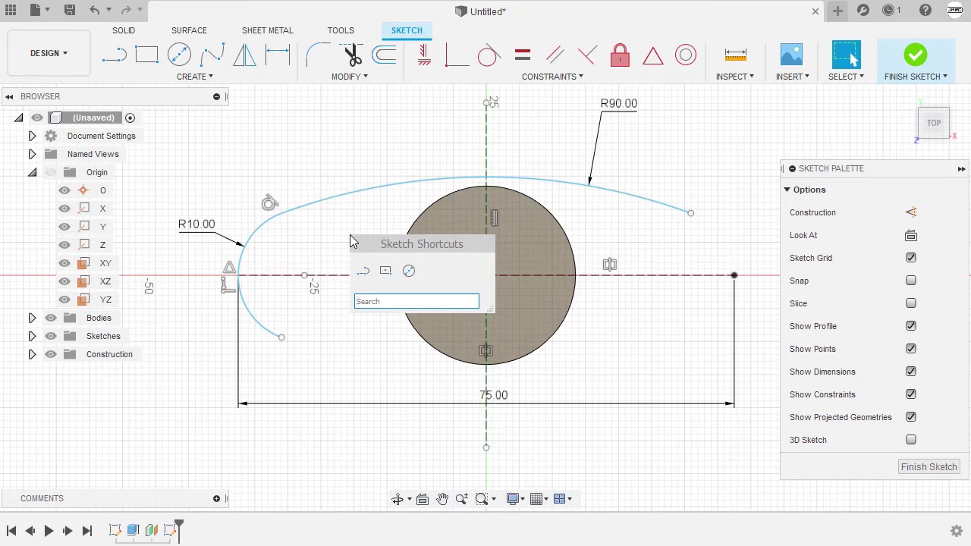
type("mi")
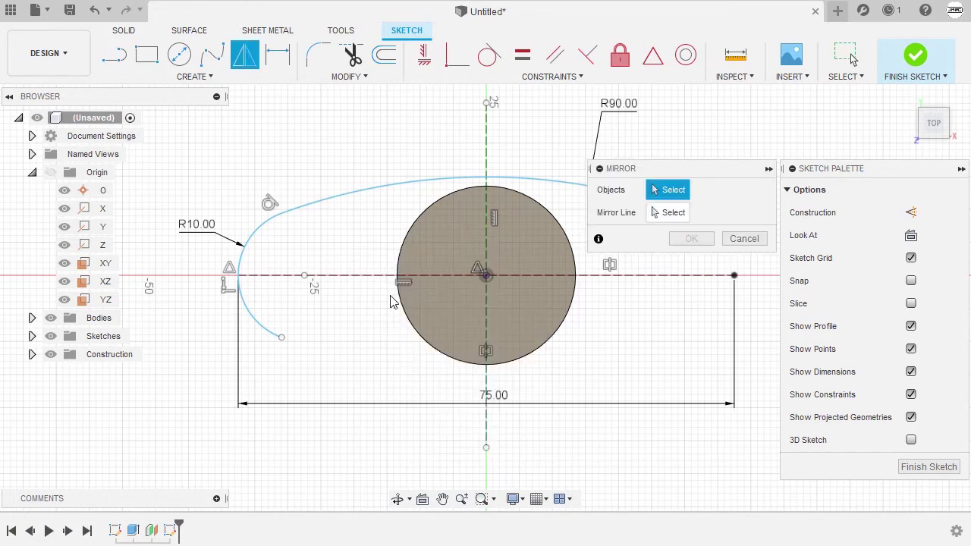
left_click(383, 377)
left_click(395, 186)
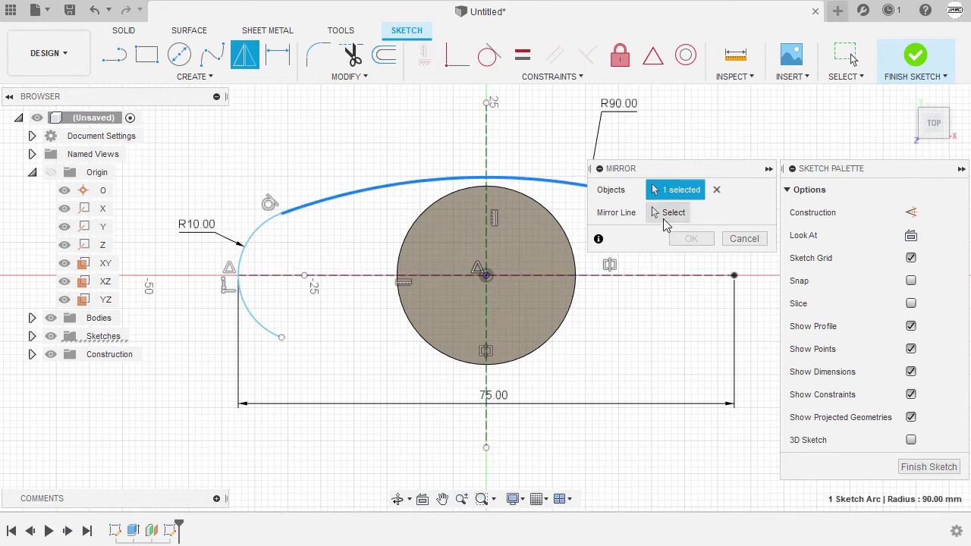
left_click(668, 215)
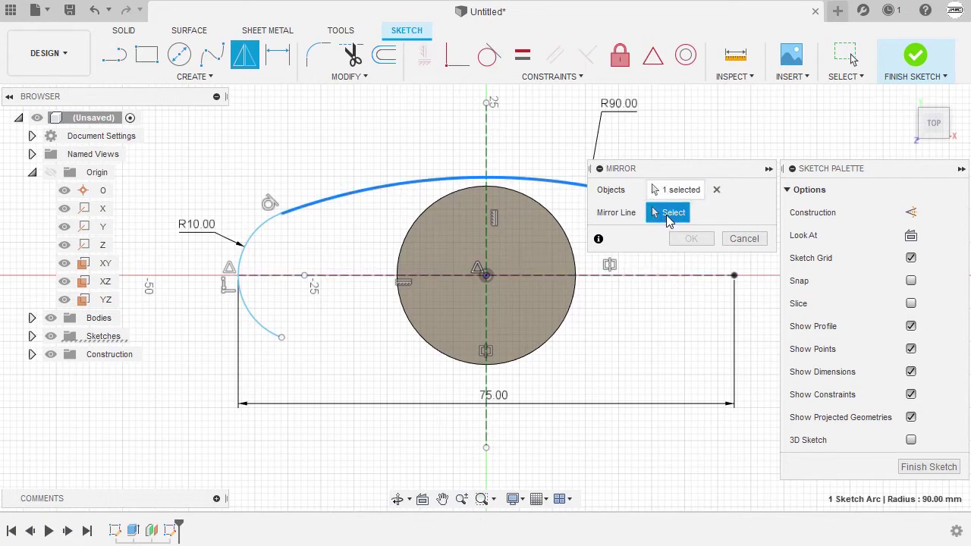
left_click(647, 277)
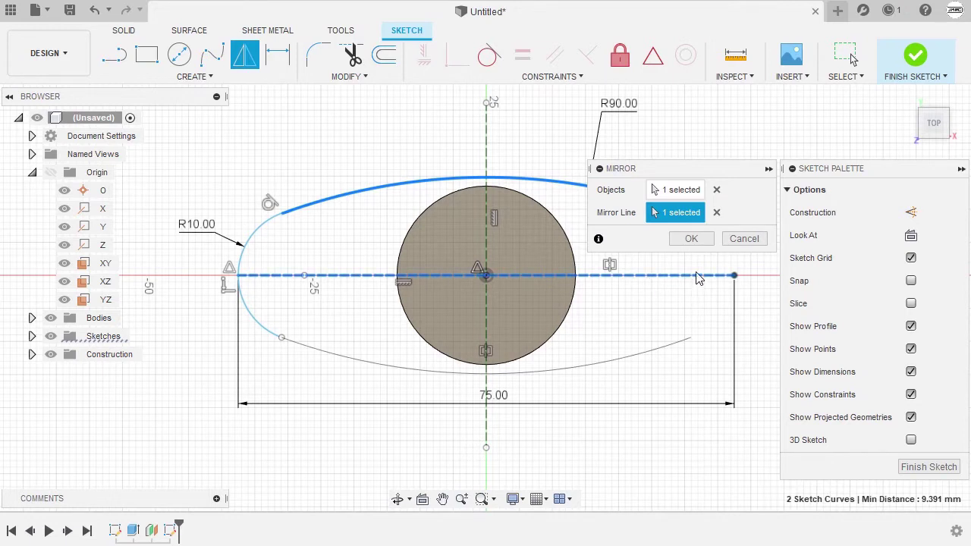
left_click(691, 238)
Step: Mirror the R10 end arc about the vertical construction line to close the profile's opposite end
mouse_move(706, 186)
middle_mouse_down()
mouse_move(656, 204)
mouse_move(652, 192)
middle_mouse_up()
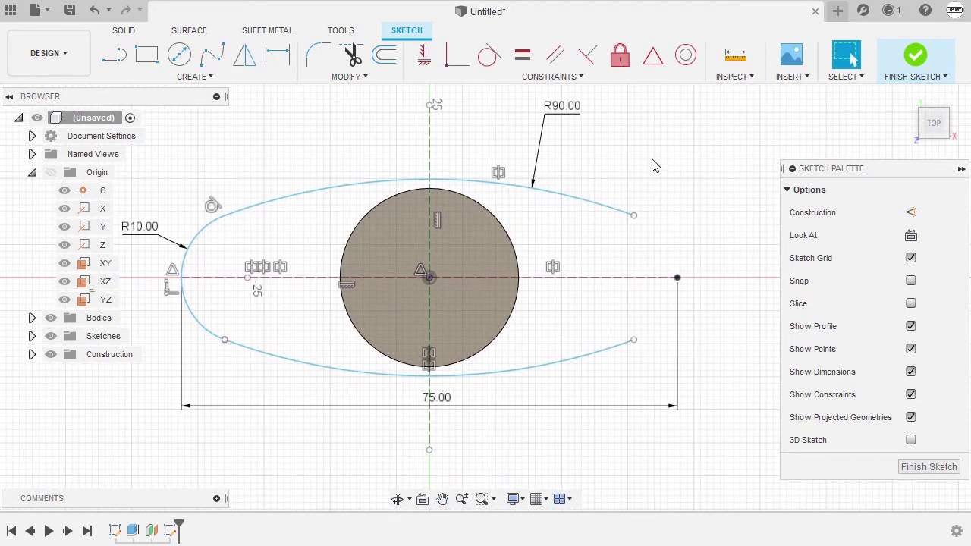
right_click(654, 164)
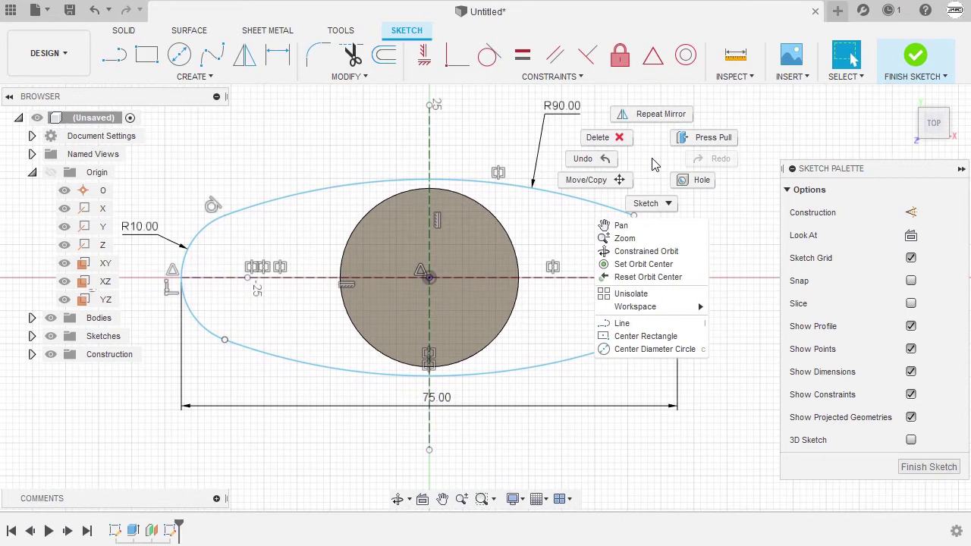
left_click(655, 120)
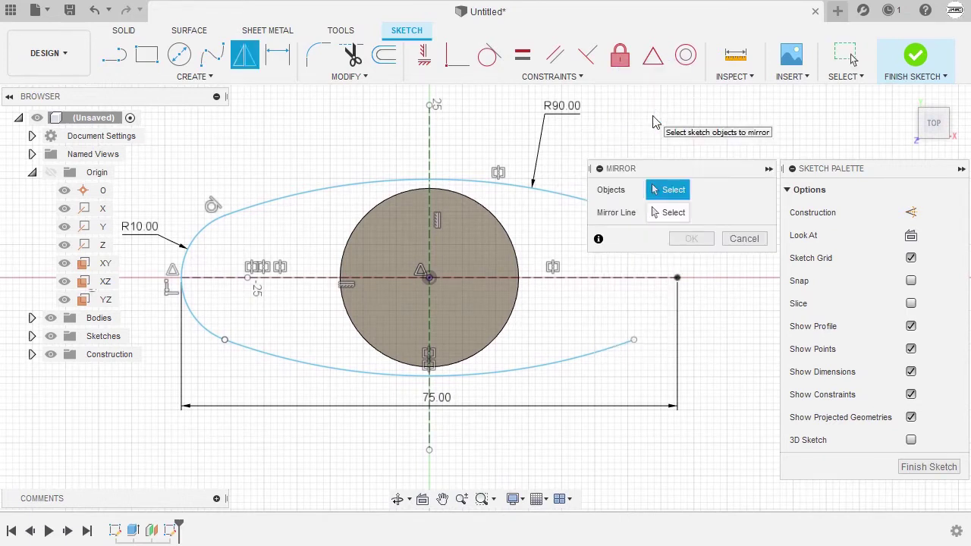
left_click(192, 247)
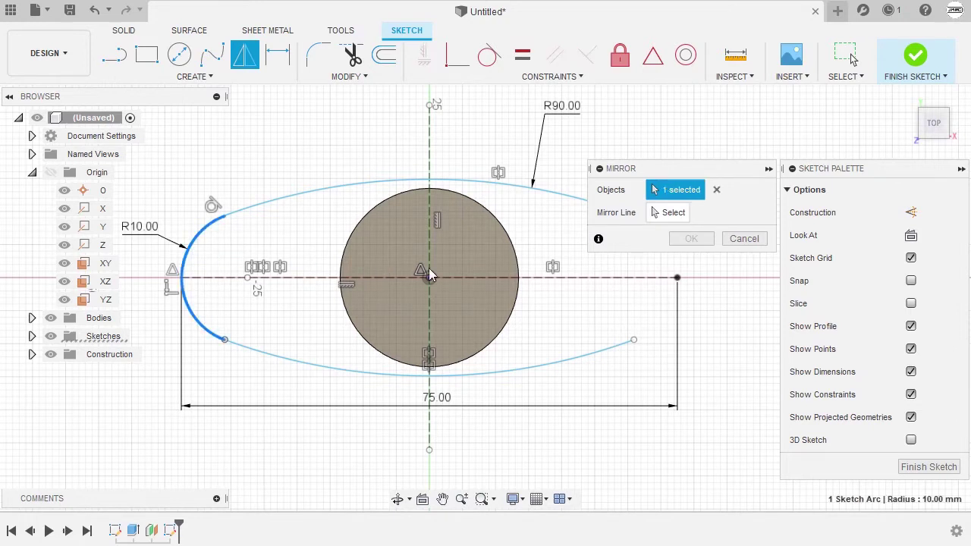
left_click(666, 214)
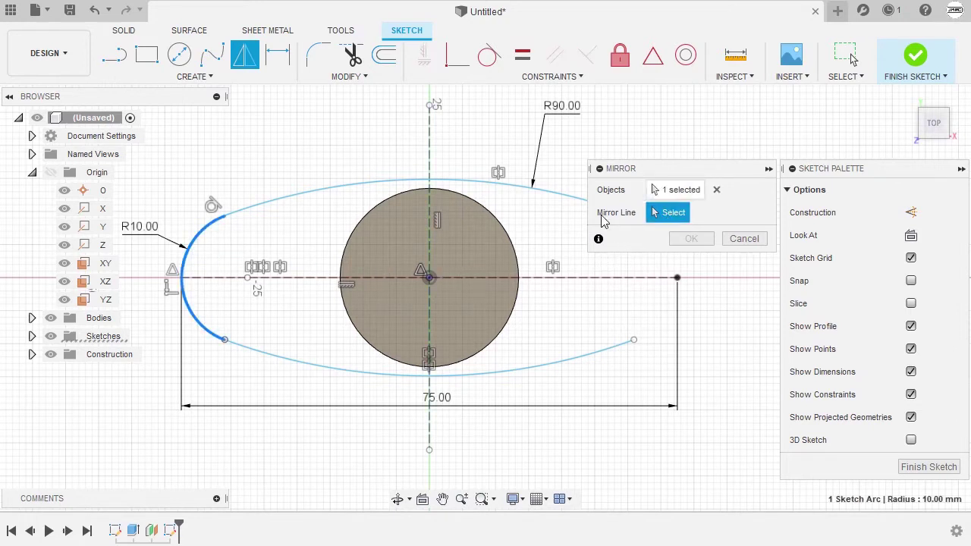
left_click(432, 161)
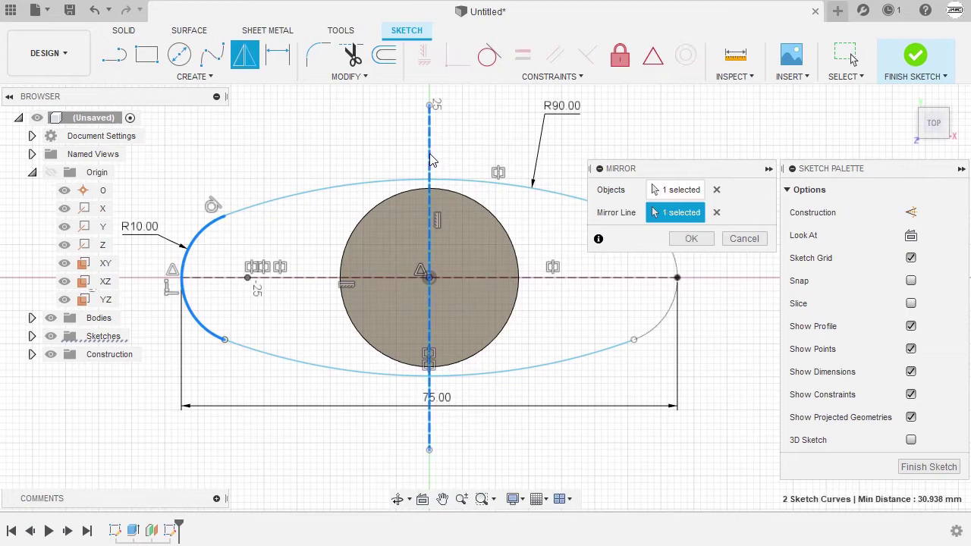
left_click(694, 240)
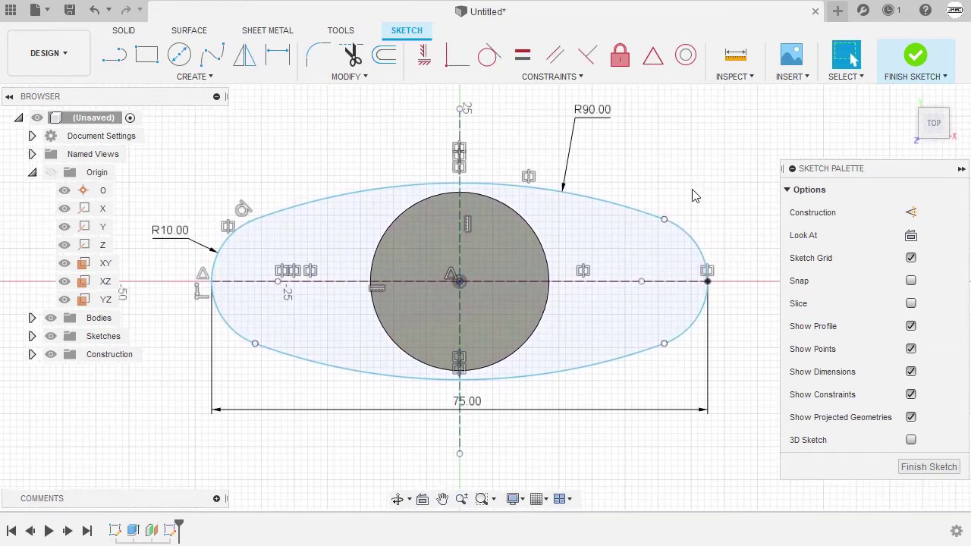
Step: Examine the profile's R90 and R10 arcs one after another to check whether any can still shift
left_click(696, 233)
left_click(644, 216)
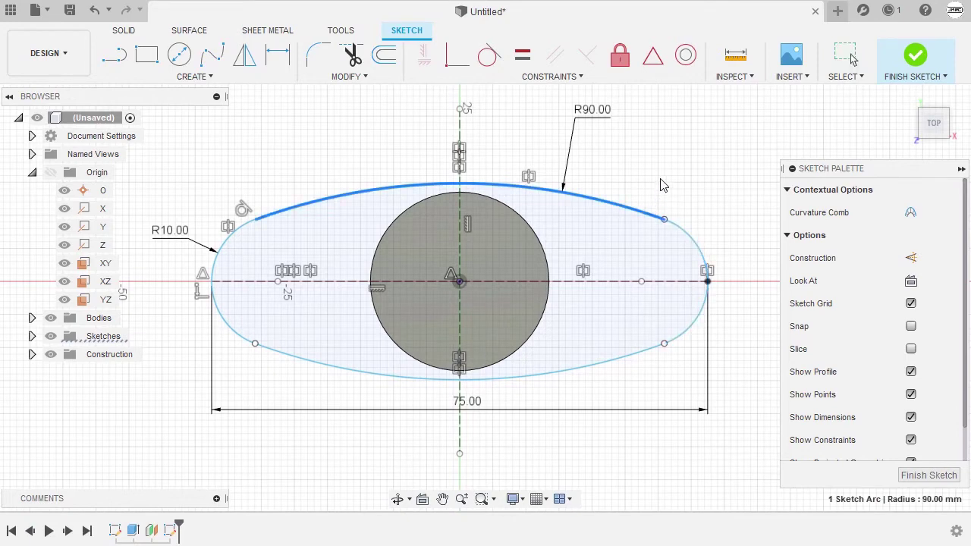
left_click(531, 376)
left_click(319, 202)
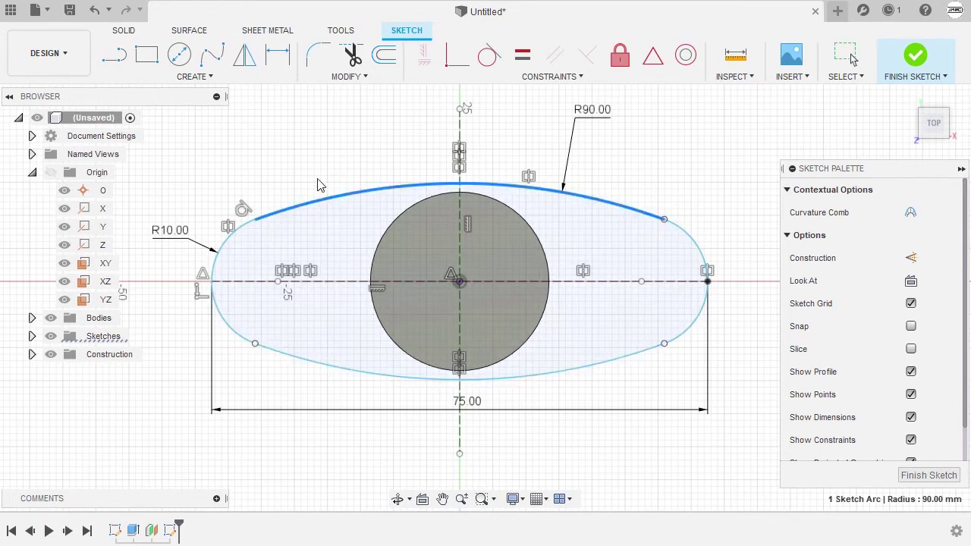
left_click(229, 251)
left_click(358, 166)
middle_click_drag(355, 160, 368, 184)
scroll(349, 186, "down", 1)
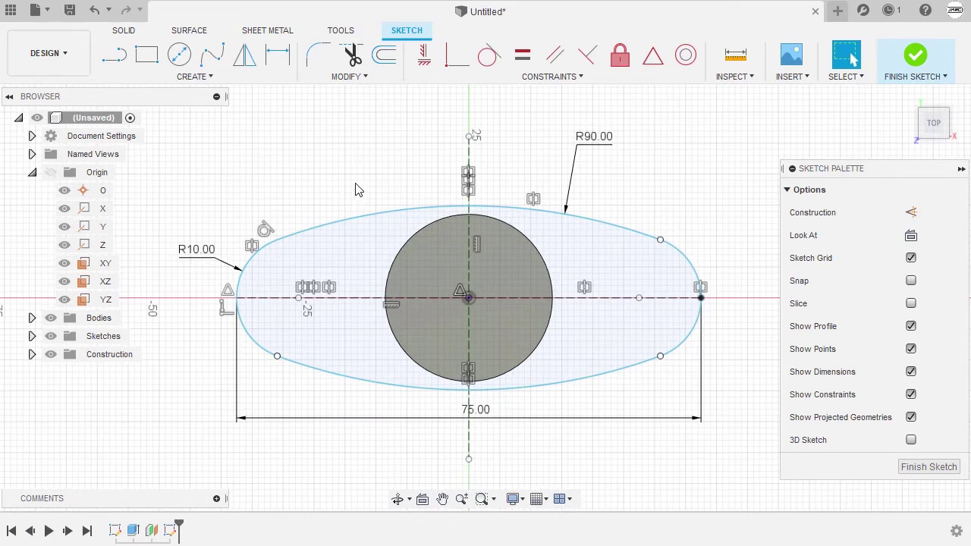
left_click(364, 219)
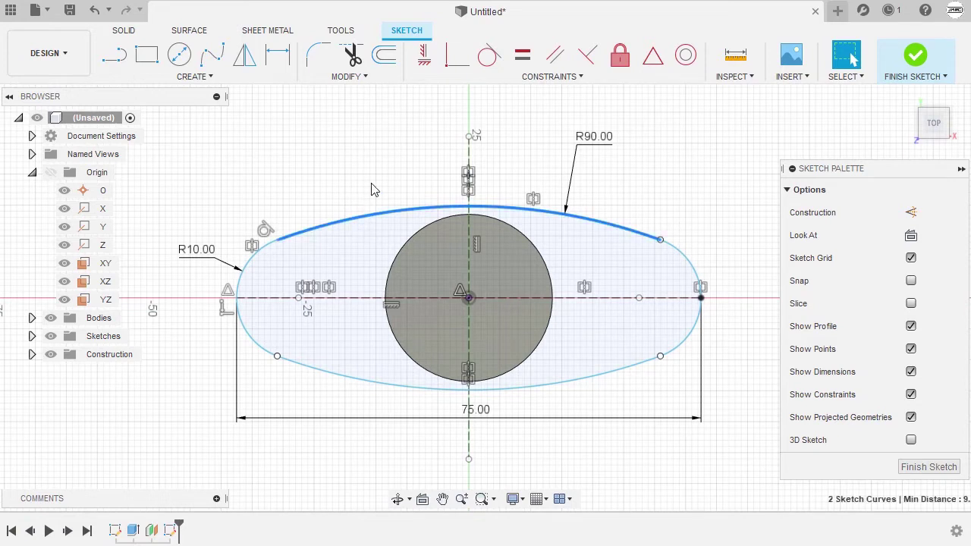
left_click(248, 265)
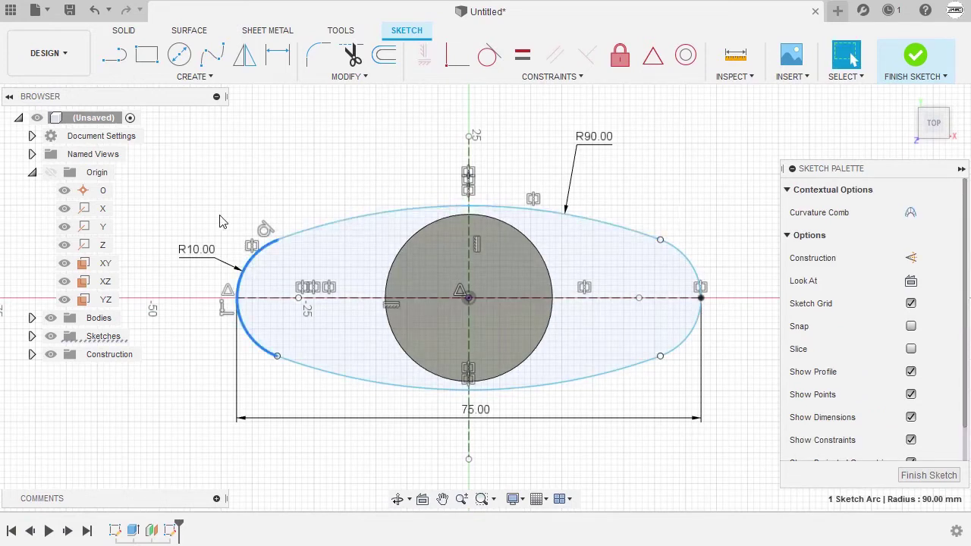
left_click(329, 378)
left_click(668, 348)
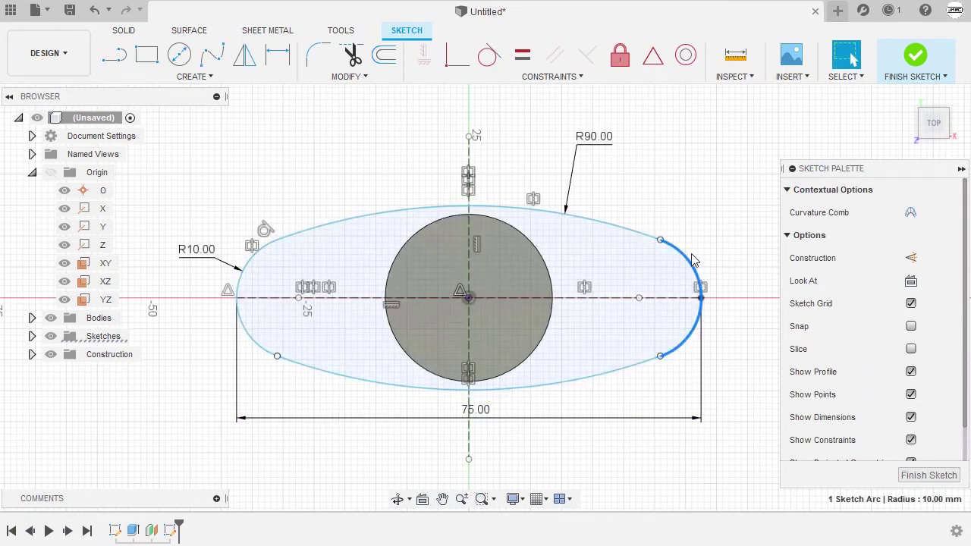
left_click(611, 230)
left_click(642, 199)
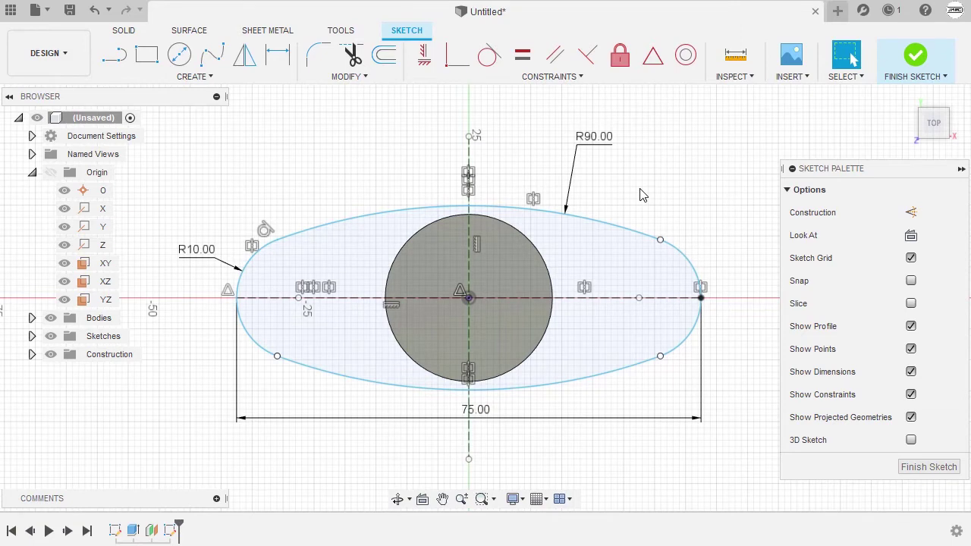
Step: Extrude the closed handle profile 12 mm upward, away from the round base, as a new body
middle_click_drag(635, 210, 657, 149, "shift")
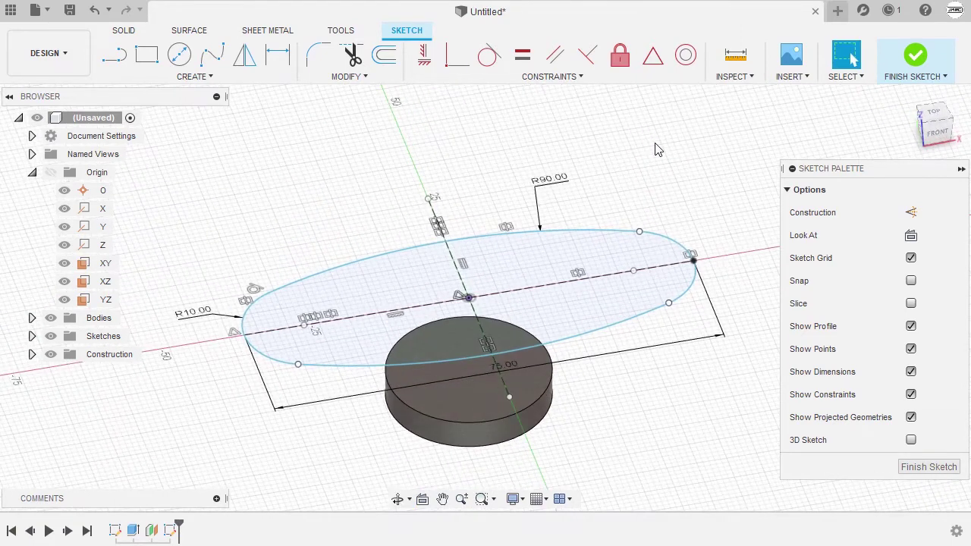
key("e")
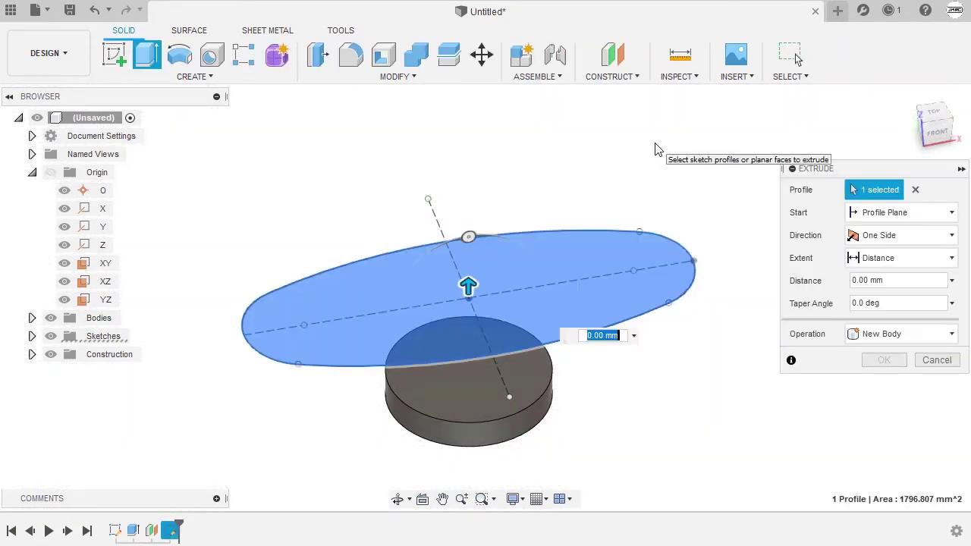
left_click_drag(468, 284, 470, 230)
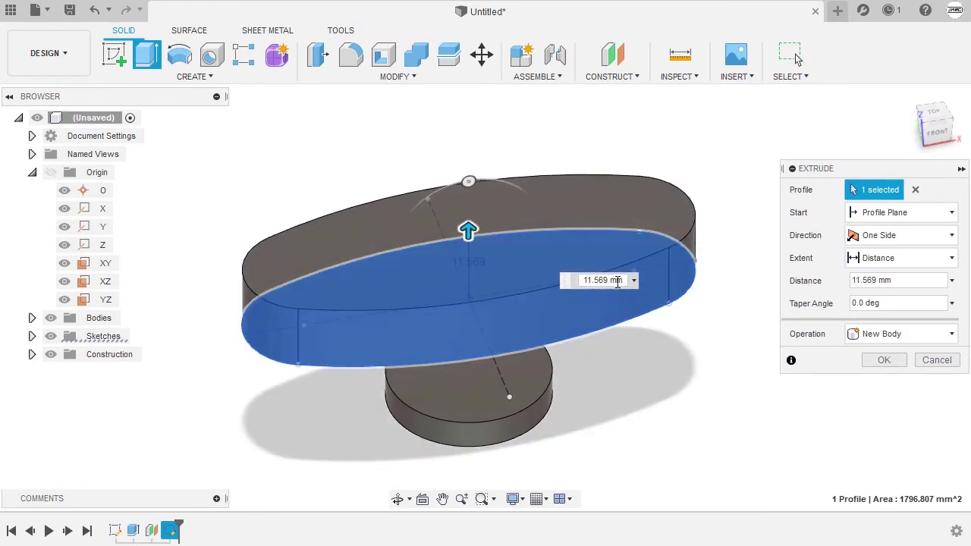
left_click(613, 281)
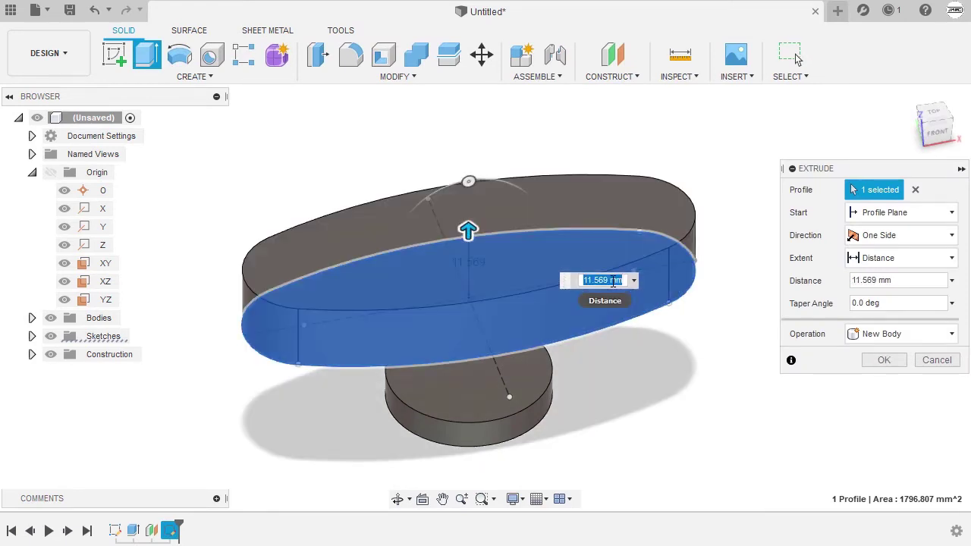
type("12")
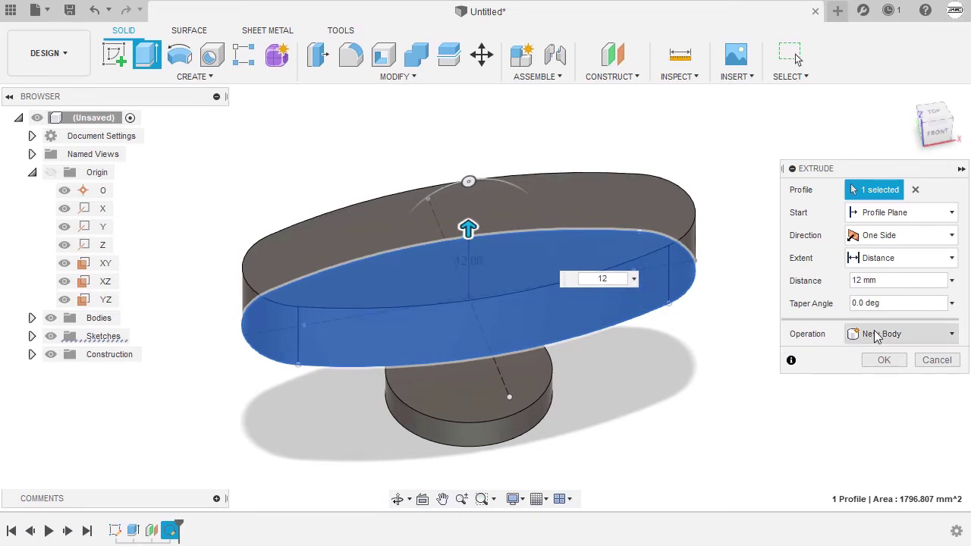
left_click(883, 360)
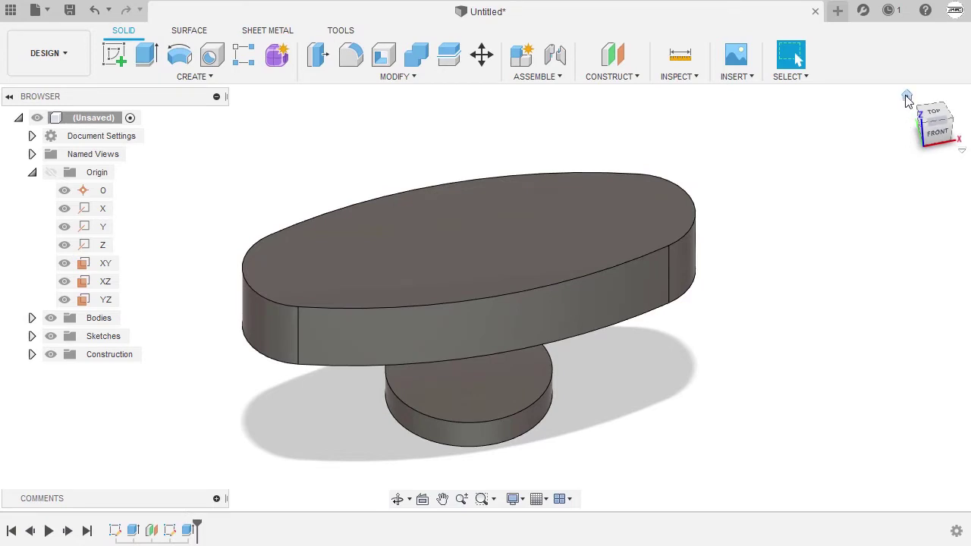
Step: Sketch a 3-Point Arc on the XZ plane, arching over the handle body with endpoints slightly beyond both of its ends
left_click(906, 96)
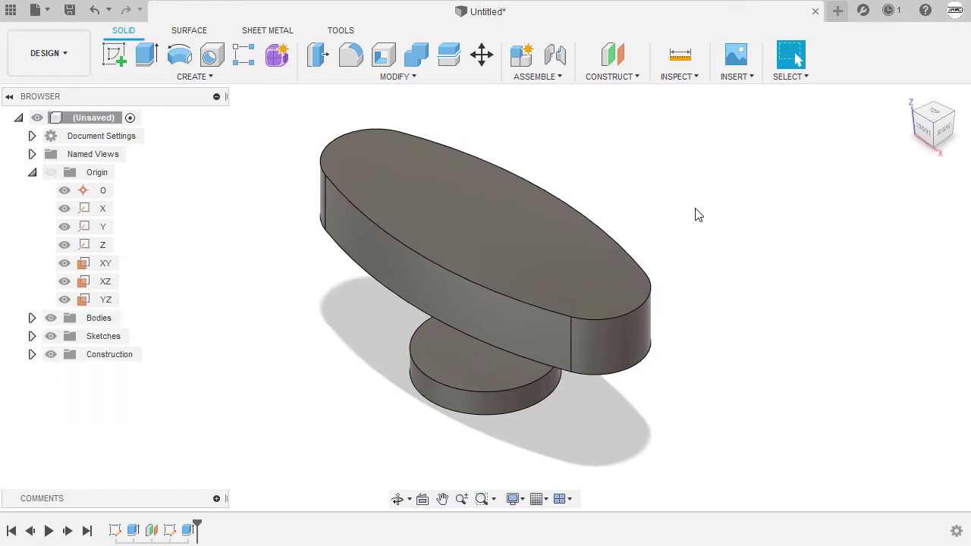
key("s")
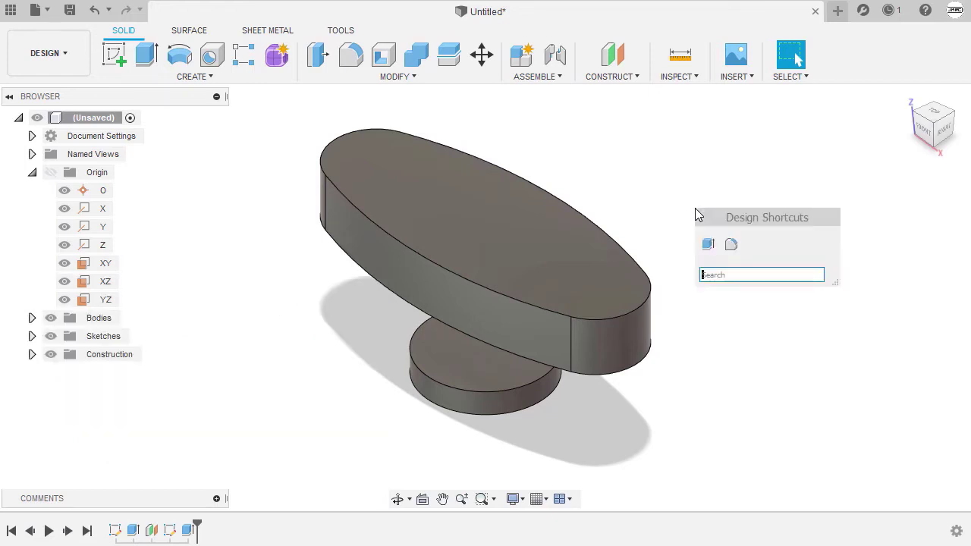
type("arc")
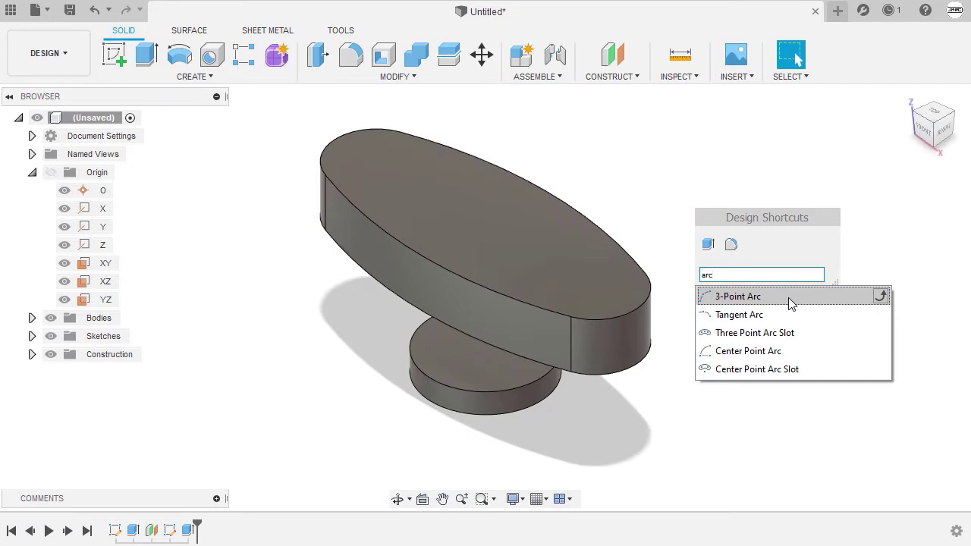
left_click(758, 296)
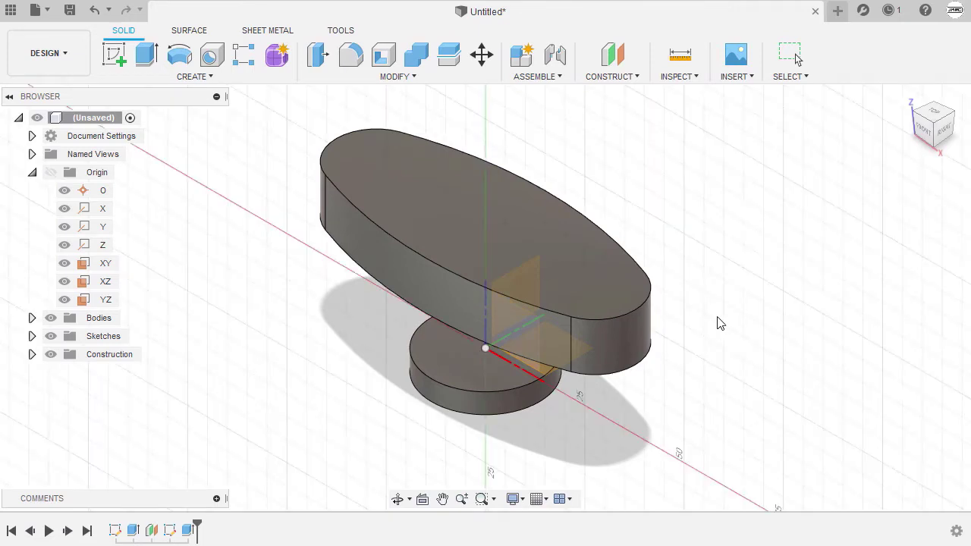
middle_click_drag(718, 319, 726, 279, "shift")
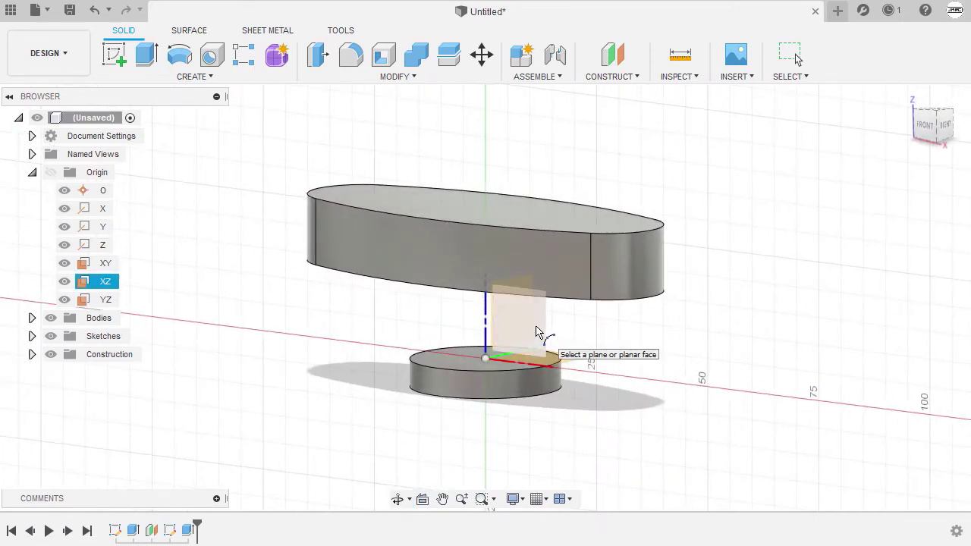
left_click(537, 334)
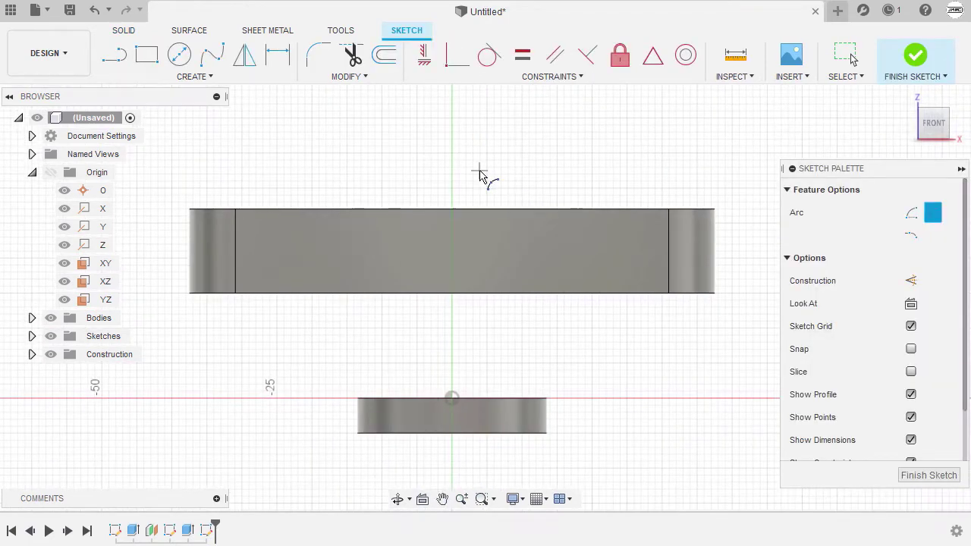
left_click(173, 238)
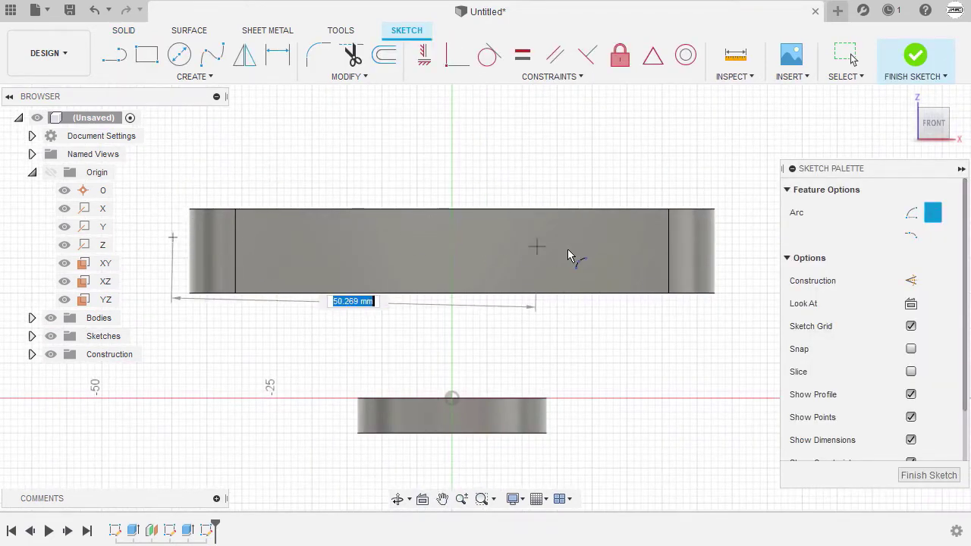
left_click(730, 237)
left_click(462, 166)
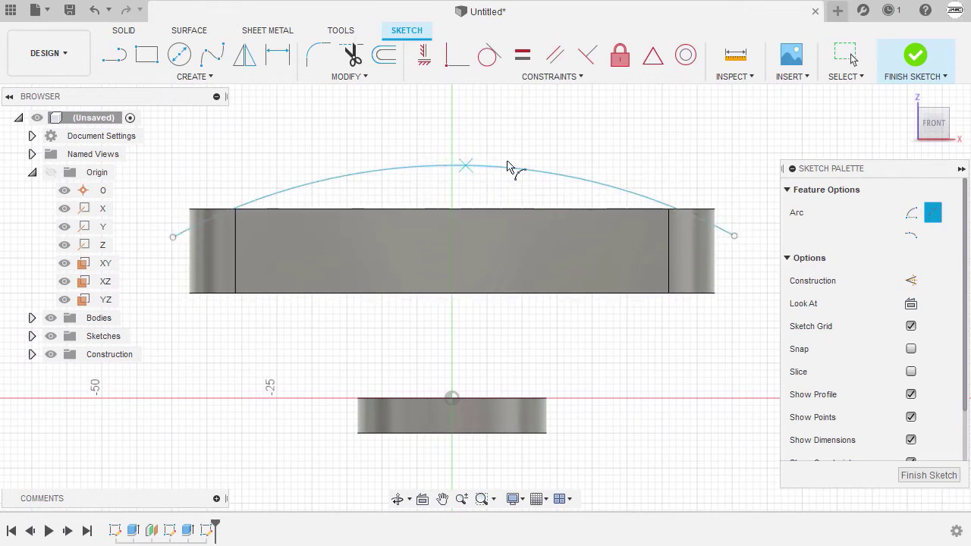
mouse_move(530, 156)
middle_mouse_down()
mouse_move(567, 148)
mouse_move(488, 158)
middle_mouse_up()
key("Escape")
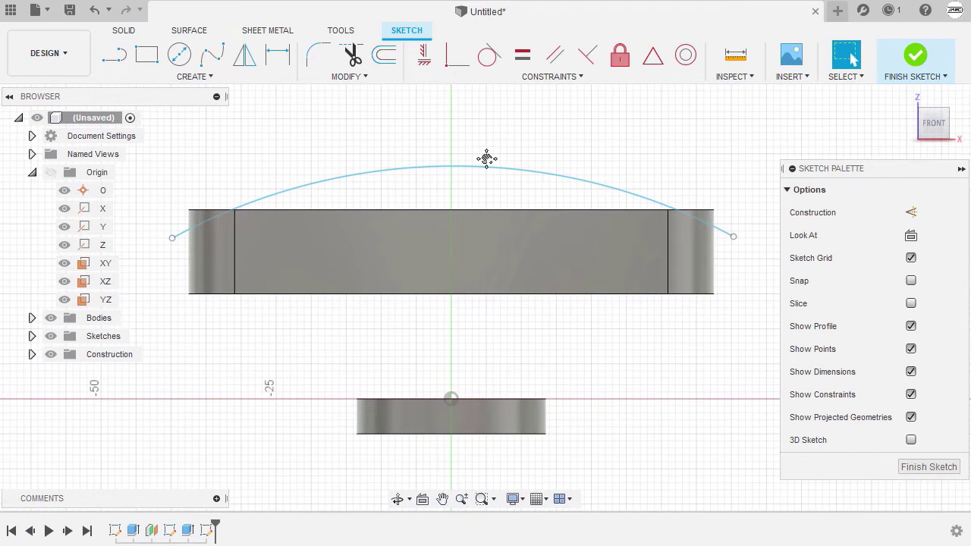
Step: Dimension the arc above the handle body and set its radius to 250 mm
key("d")
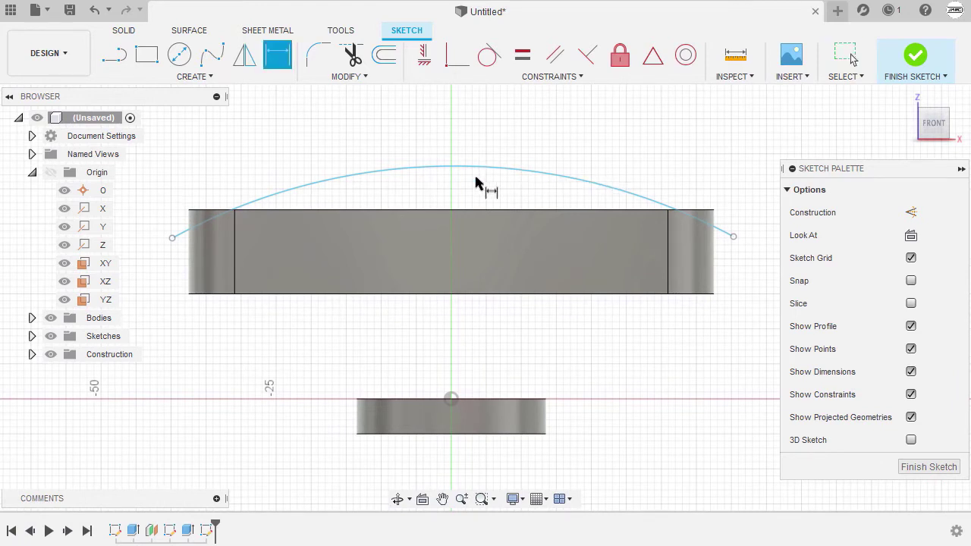
left_click(462, 168)
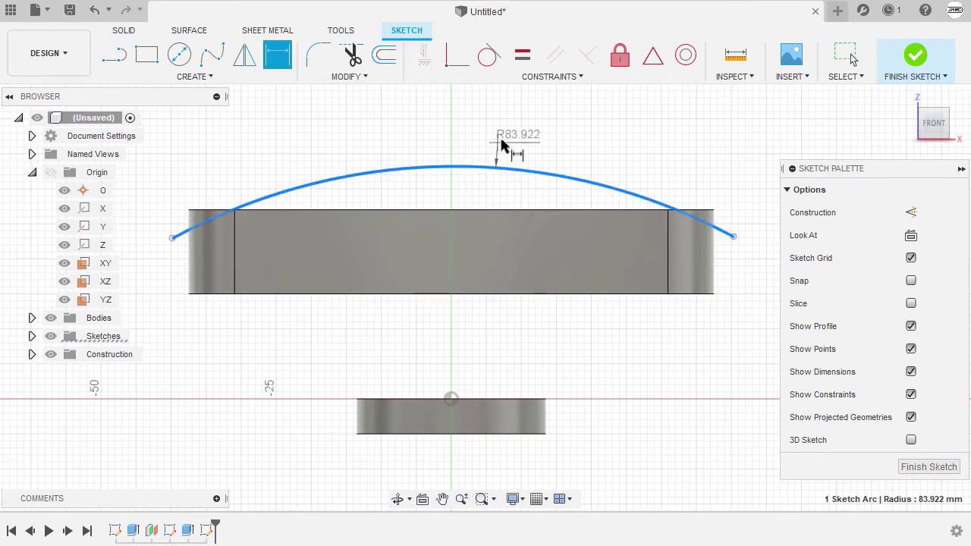
left_click(522, 134)
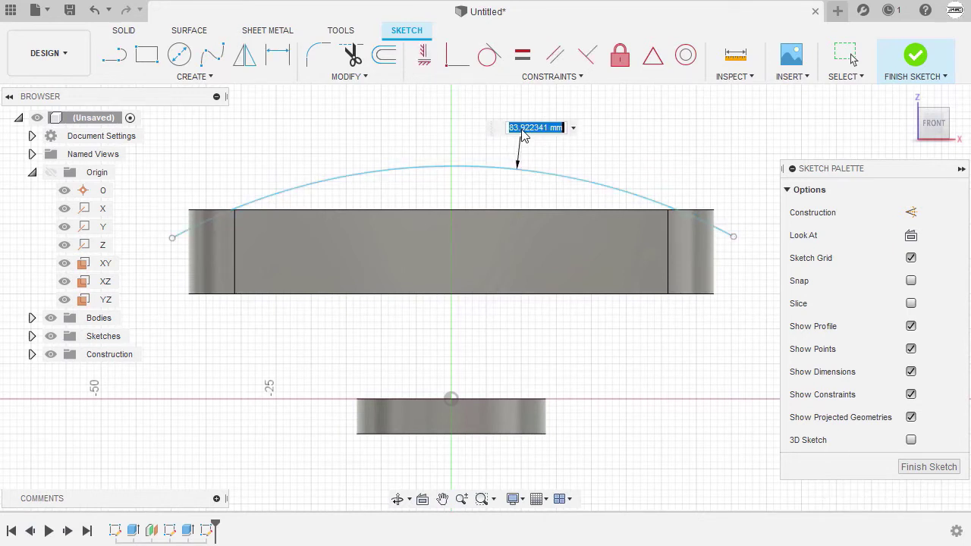
type("2")
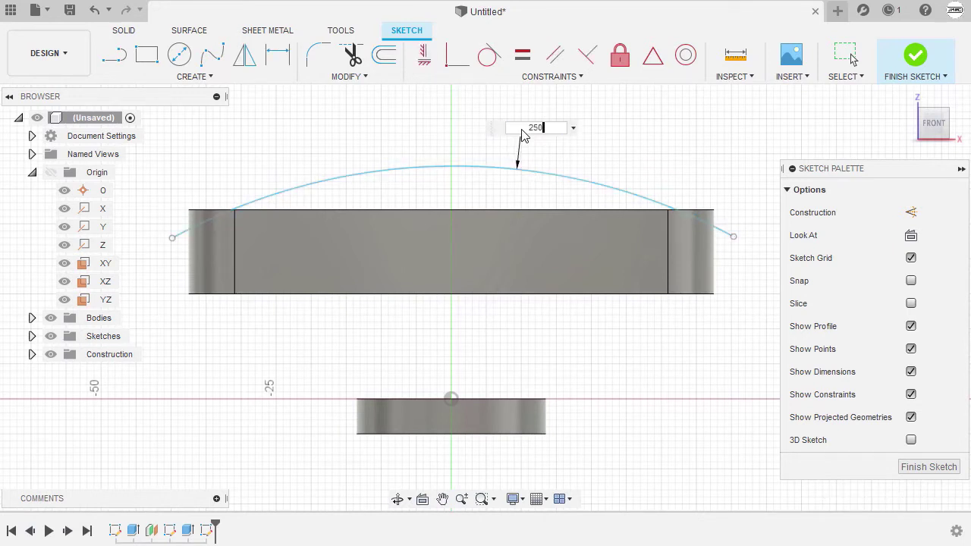
type("50")
key("Return")
scroll(462, 182, "down", 5)
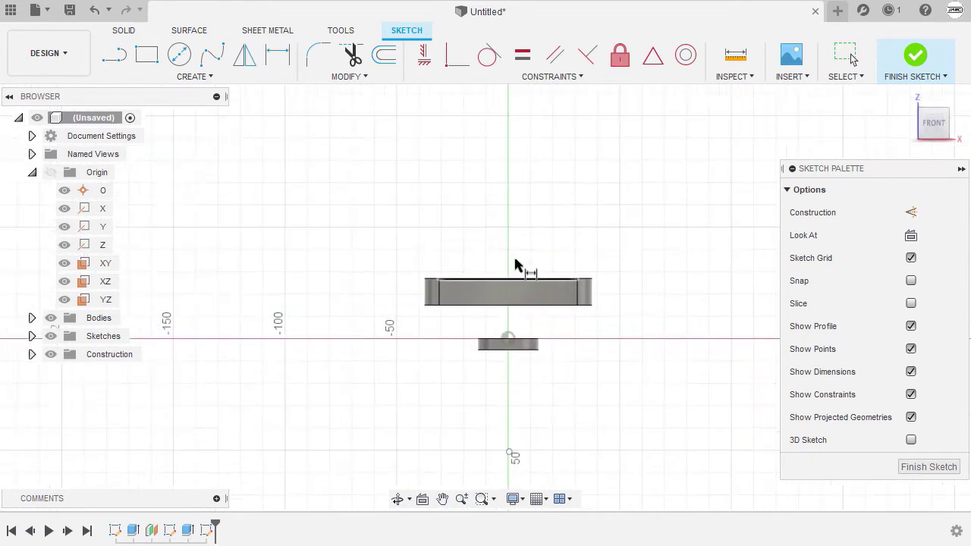
scroll(515, 265, "down", 2)
key("Escape")
Step: Move the R250 arc down so it lies above the handle body
middle_click_drag(510, 250, 490, 274)
scroll(490, 274, "down", 5)
scroll(482, 220, "up", 2)
middle_click_drag(483, 220, 477, 227)
left_click_drag(525, 124, 520, 273)
scroll(501, 267, "up", 5)
middle_click_drag(487, 276, 626, 198)
left_click(493, 252)
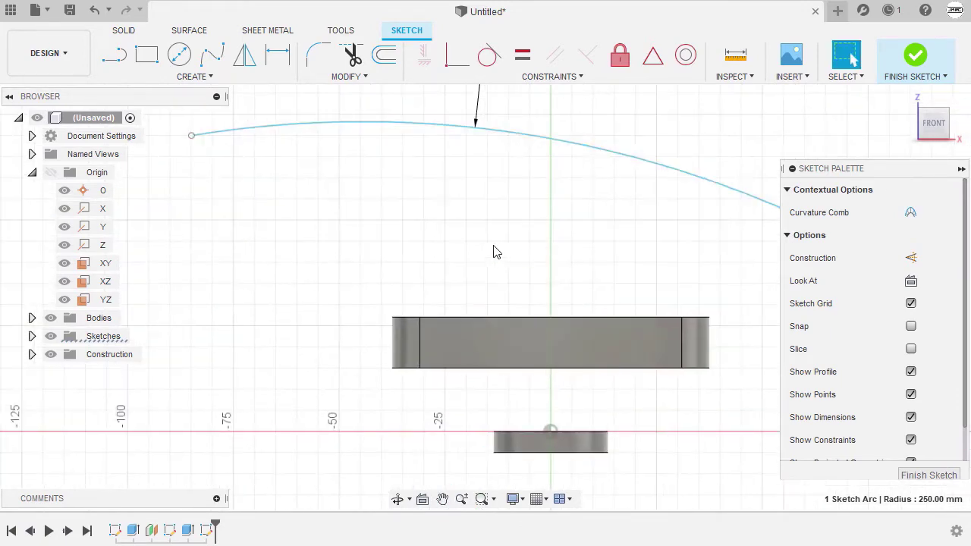
scroll(493, 252, "down", 2)
middle_click_drag(460, 238, 450, 228)
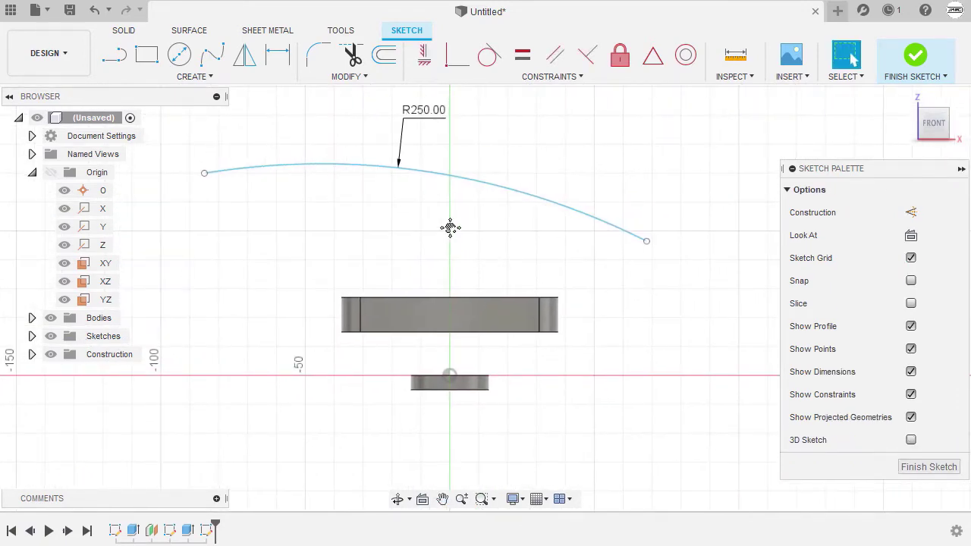
scroll(450, 227, "up", 2)
middle_click_drag(451, 235, 489, 202)
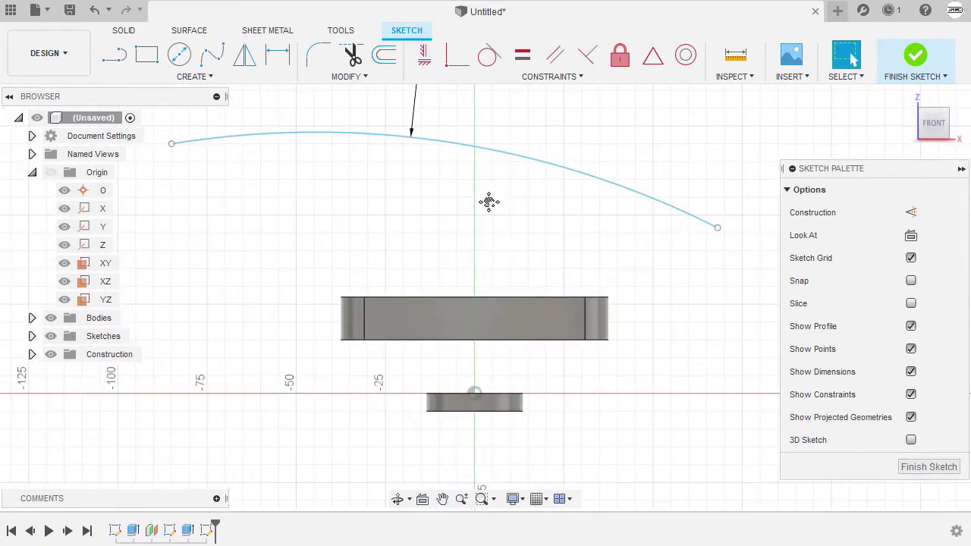
Step: Draw a vertical line about 44 mm long upward from the origin and convert it to construction
key("l")
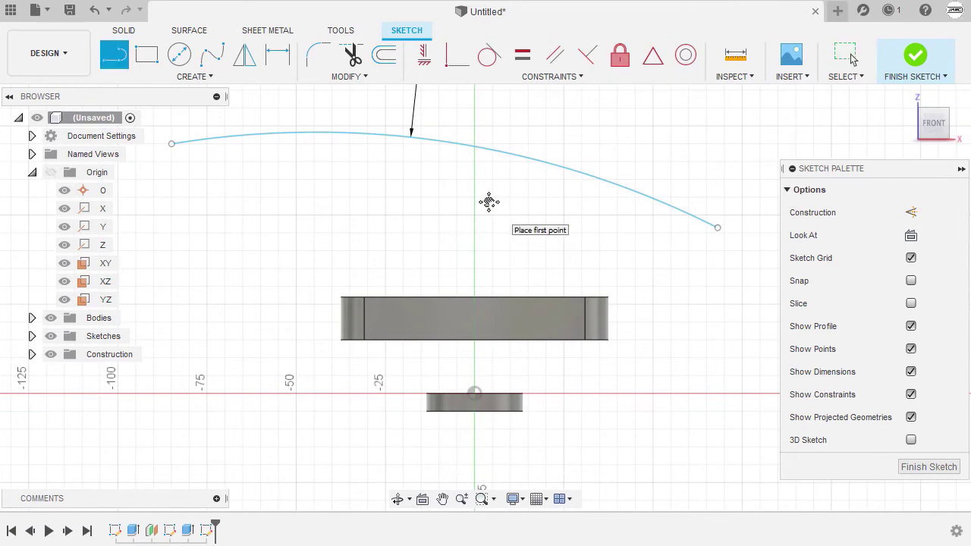
left_click(475, 394)
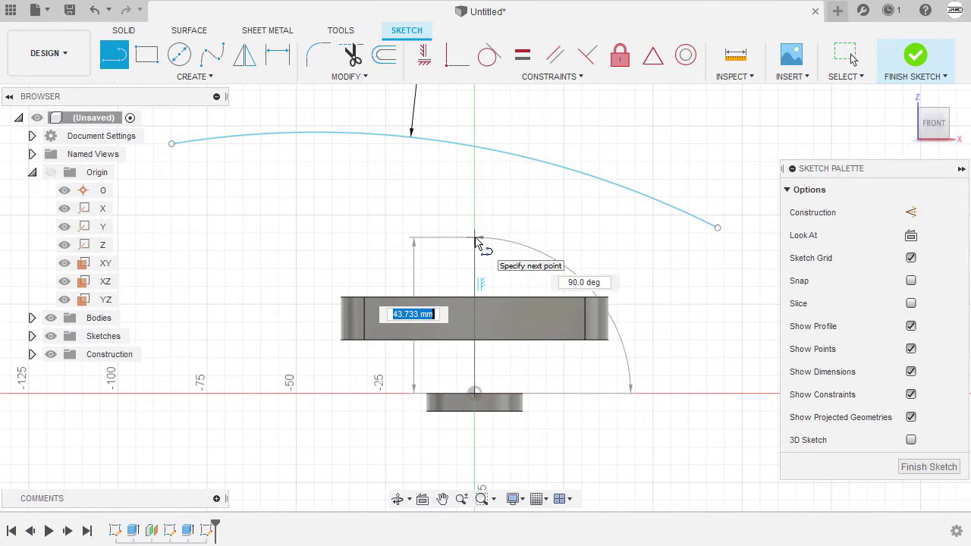
left_click(476, 238)
key("Escape")
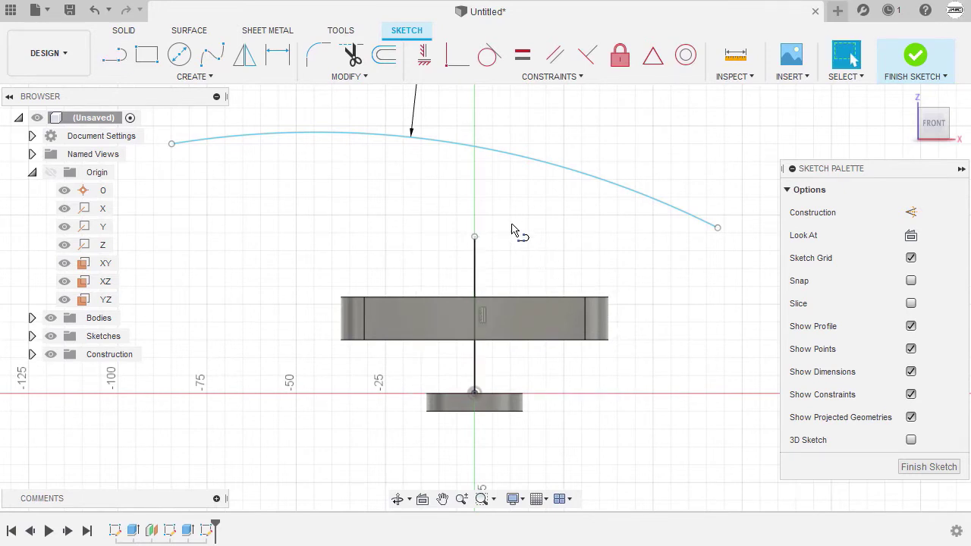
left_click(475, 271)
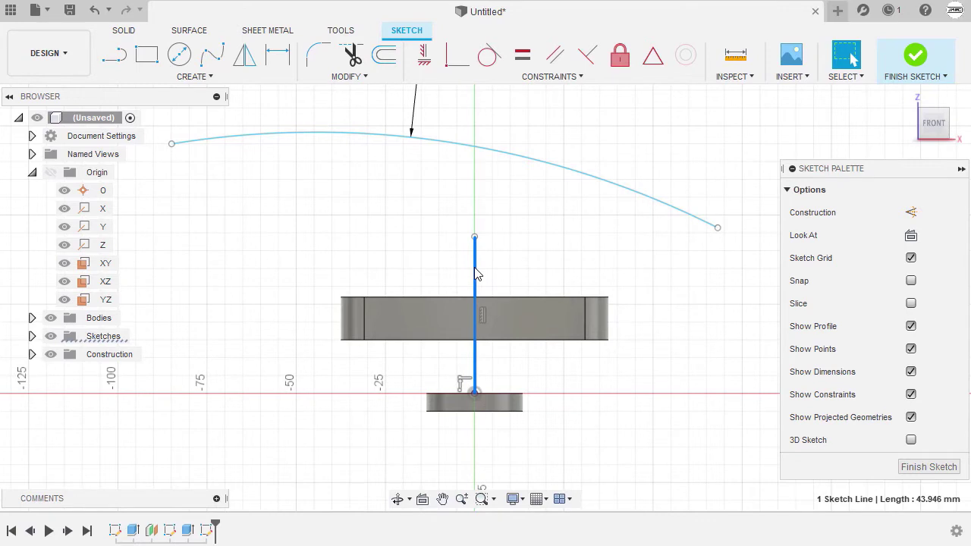
key("x")
scroll(523, 249, "down", 3)
key("Escape")
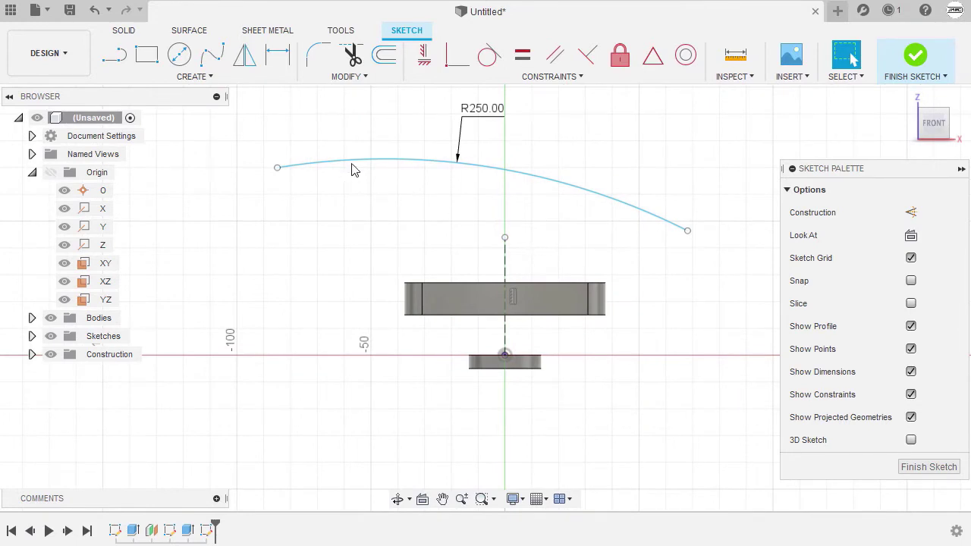
Step: Bring the arc closer to the handle and make its two endpoints symmetric about the vertical construction line
left_click_drag(354, 166, 347, 228)
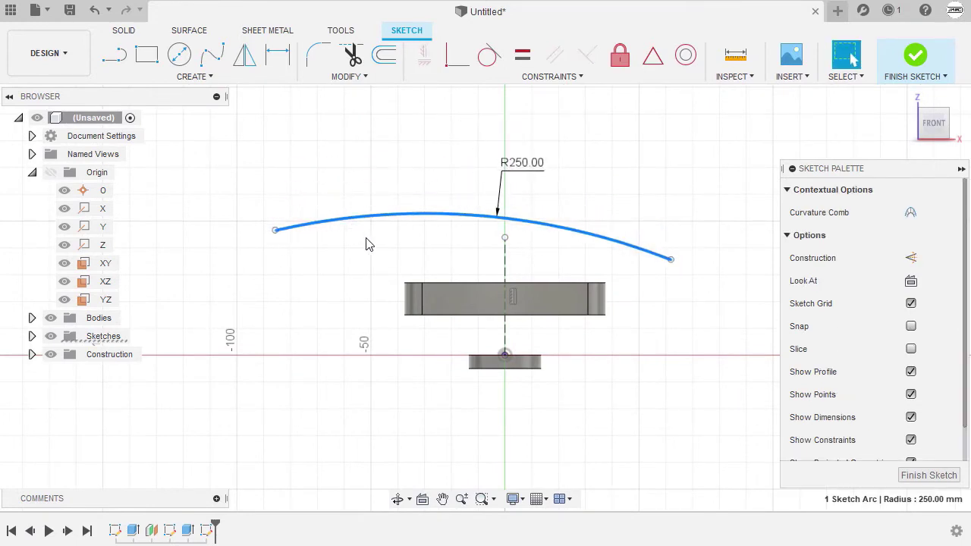
left_click(367, 239)
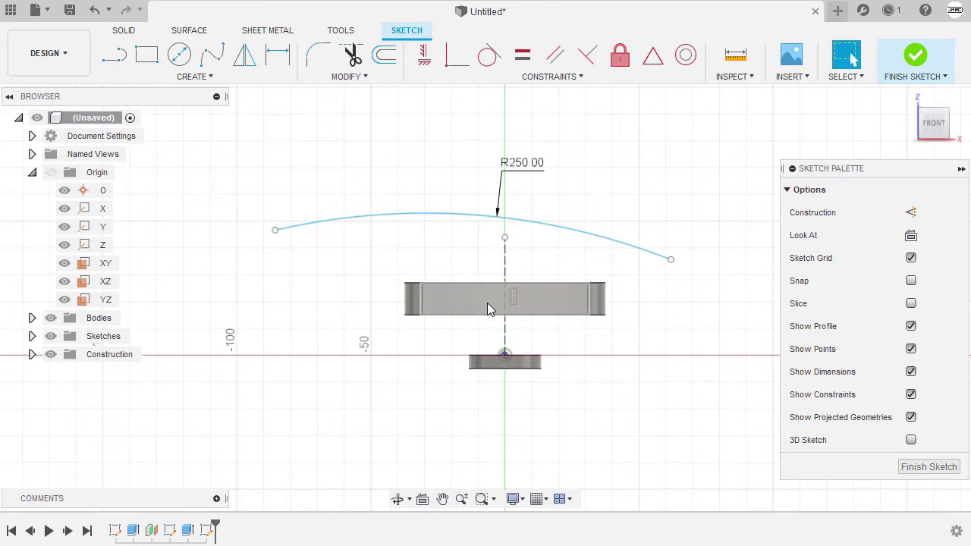
left_click(276, 231)
left_click(671, 260, "shift")
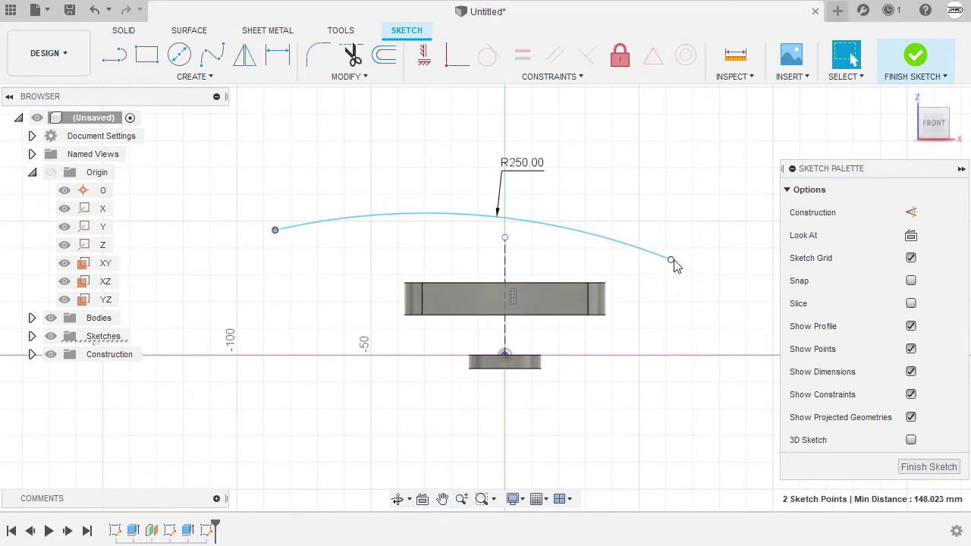
left_click(505, 264, "shift")
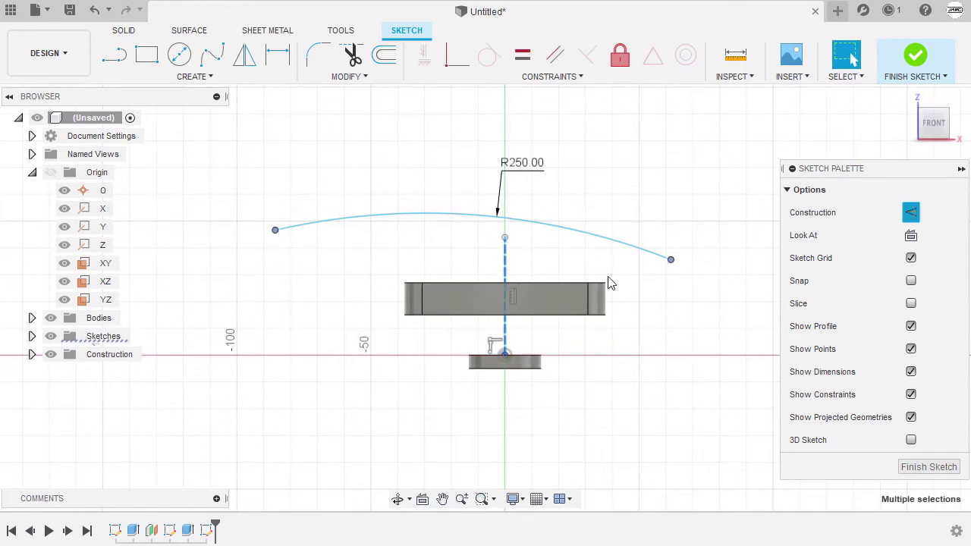
right_click(619, 135)
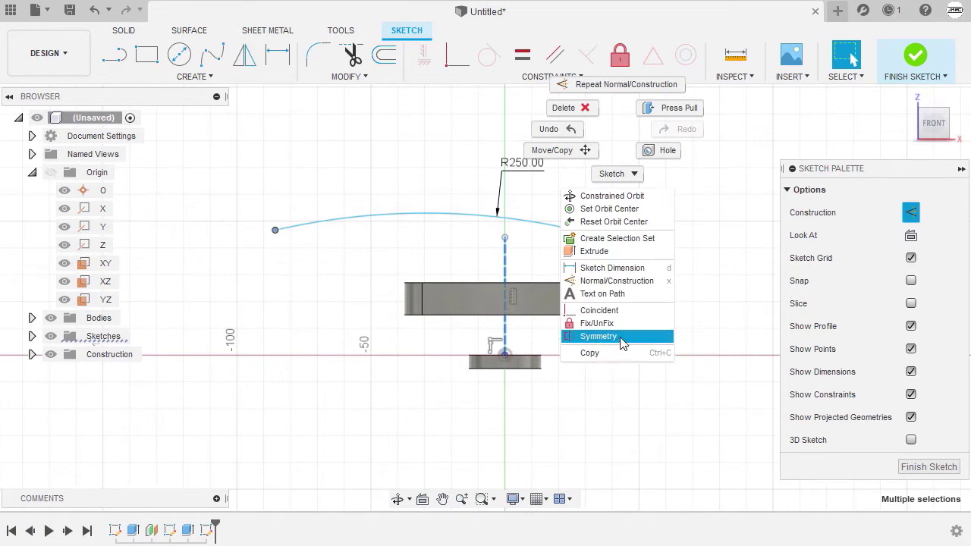
left_click(600, 336)
middle_click_drag(557, 230, 544, 245)
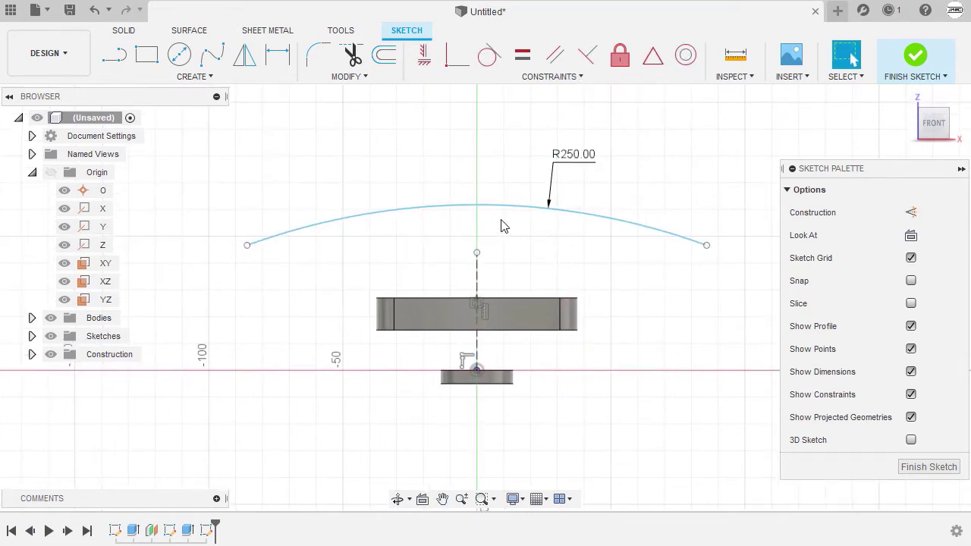
Step: Lower the symmetric R250 arc along the construction line to just above the handle body's upper face
left_click_drag(509, 211, 503, 275)
scroll(497, 279, "up", 2)
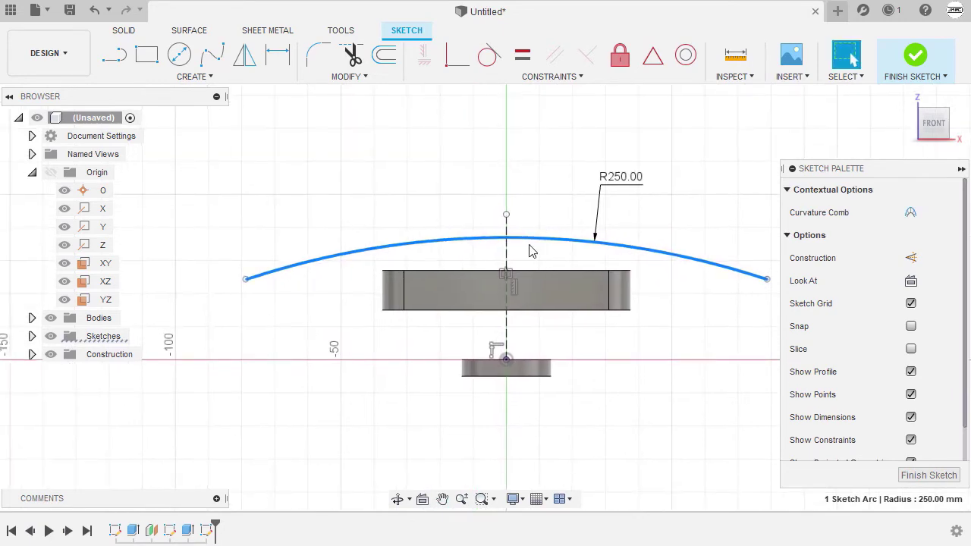
scroll(530, 245, "up", 2)
left_click_drag(544, 234, 542, 245)
scroll(537, 264, "down", 4)
left_click(538, 264)
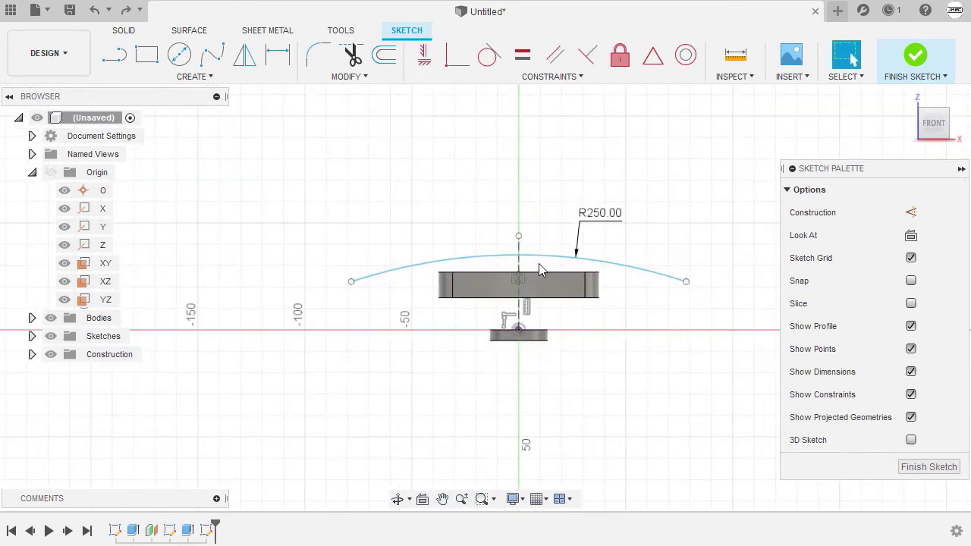
scroll(540, 267, "up", 3)
middle_click_drag(544, 269, 518, 266)
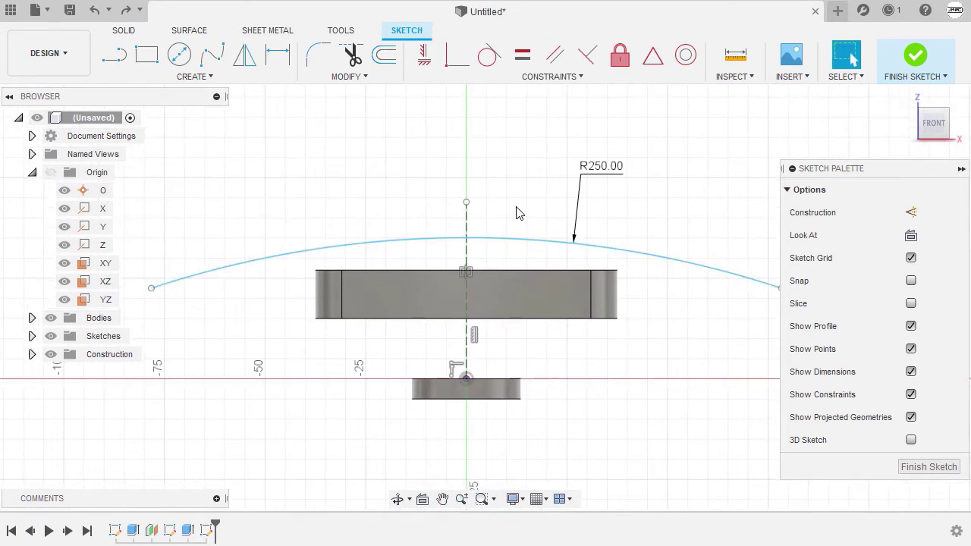
Step: Dimension the arc's midpoint from the handle body's lower edge and set the distance to 12 mm
key("d")
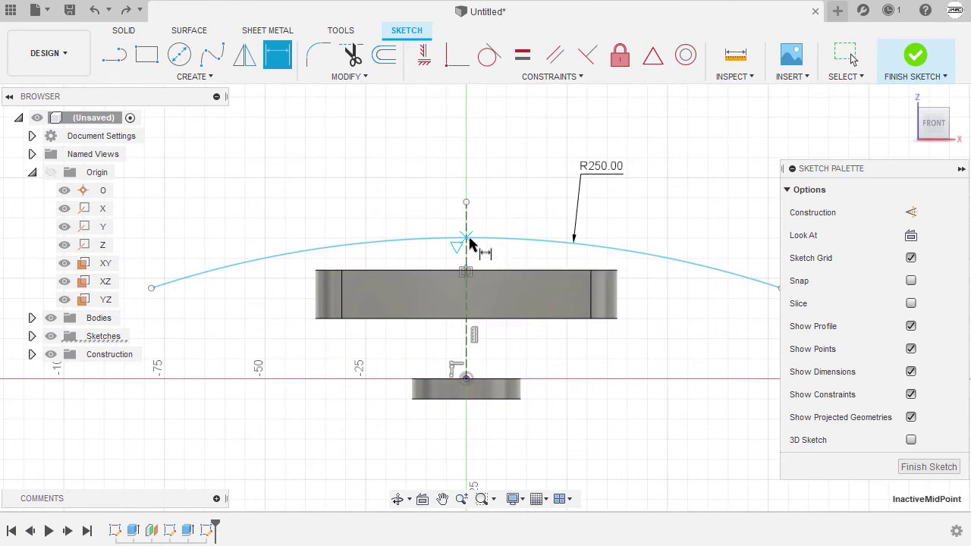
scroll(471, 241, "up", 1)
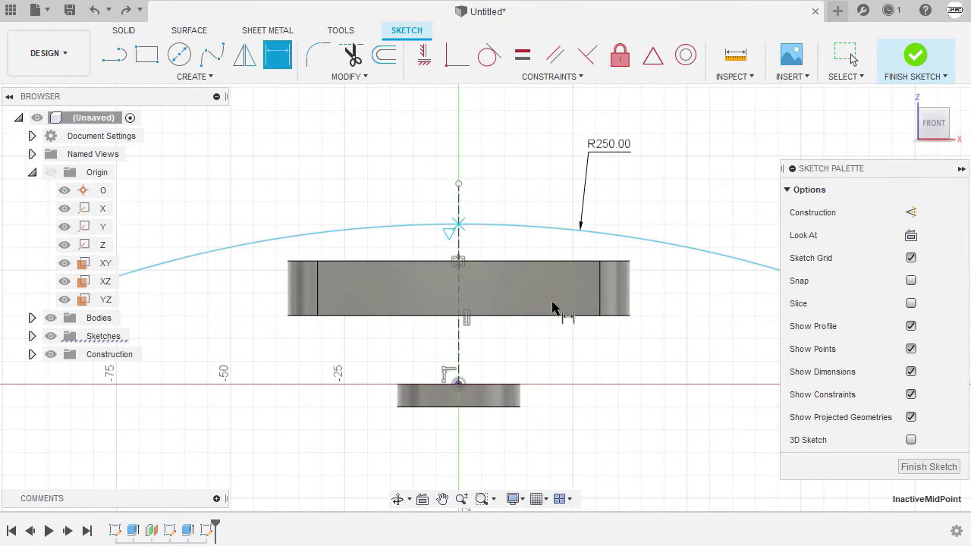
left_click(506, 316)
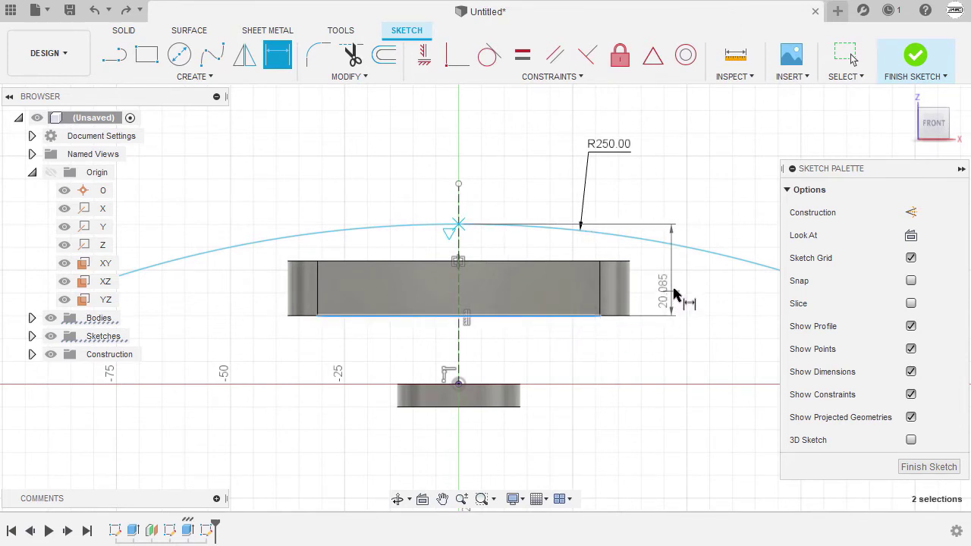
mouse_move(747, 276)
middle_mouse_down()
mouse_move(617, 278)
mouse_move(637, 279)
middle_mouse_up()
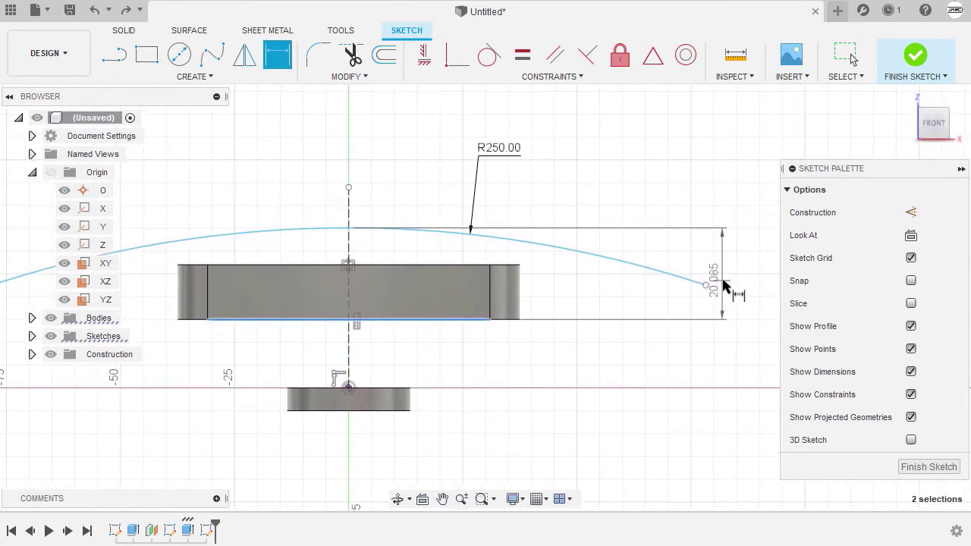
left_click(732, 282)
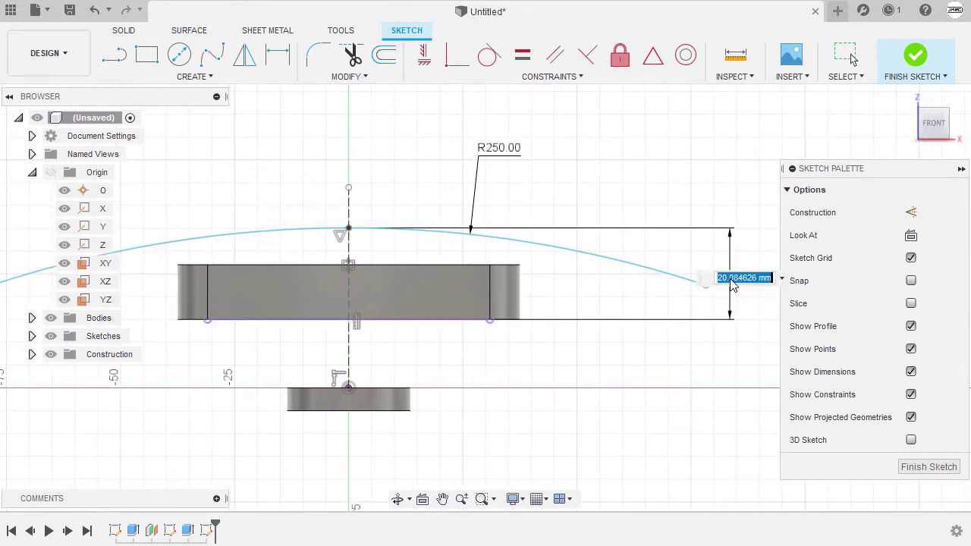
key("Return")
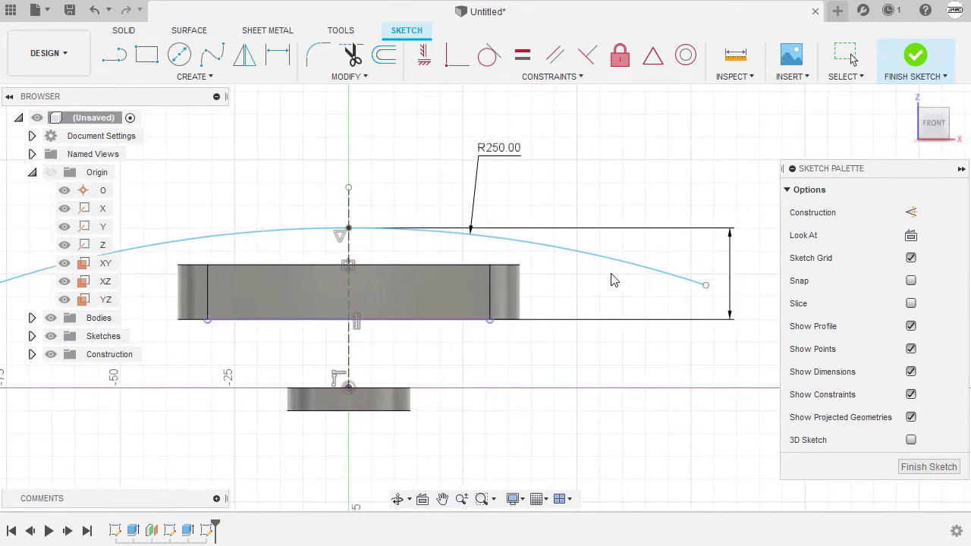
scroll(611, 277, "down", 3)
key("Escape")
scroll(659, 316, "up", 3)
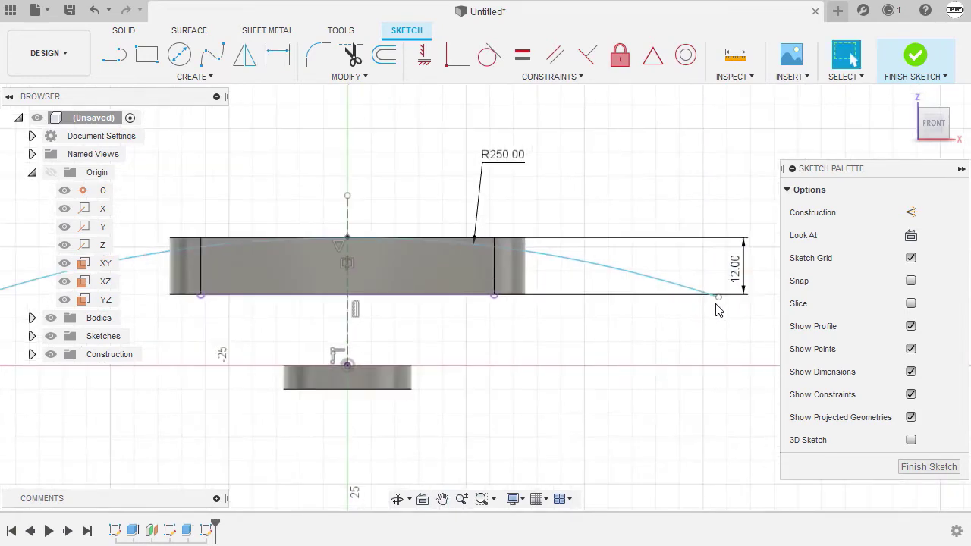
Step: Shorten the arc so its endpoints lie about 43 mm from the centre line, slightly beyond the handle's ends, and finish the sketch
left_click_drag(719, 296, 551, 268)
scroll(543, 271, "up", 5)
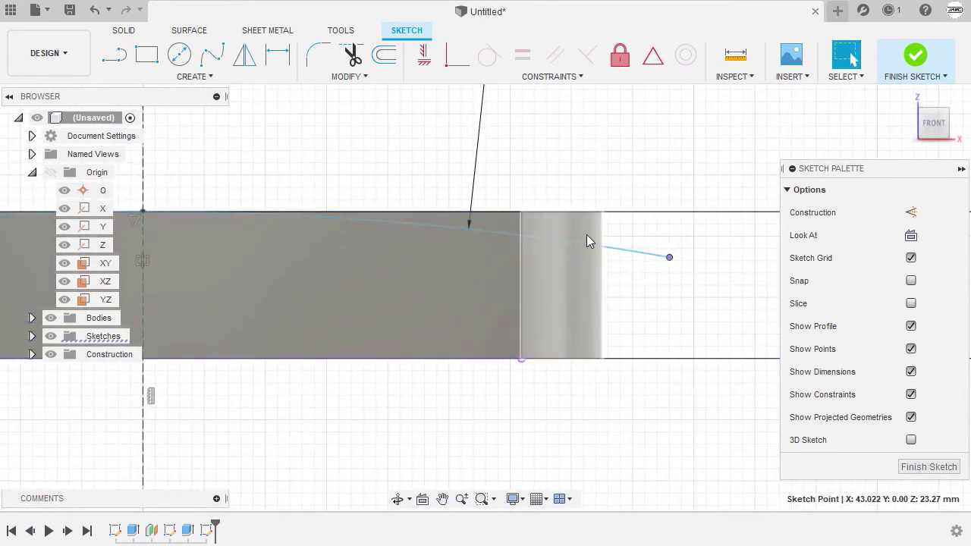
scroll(677, 325, "down", 2)
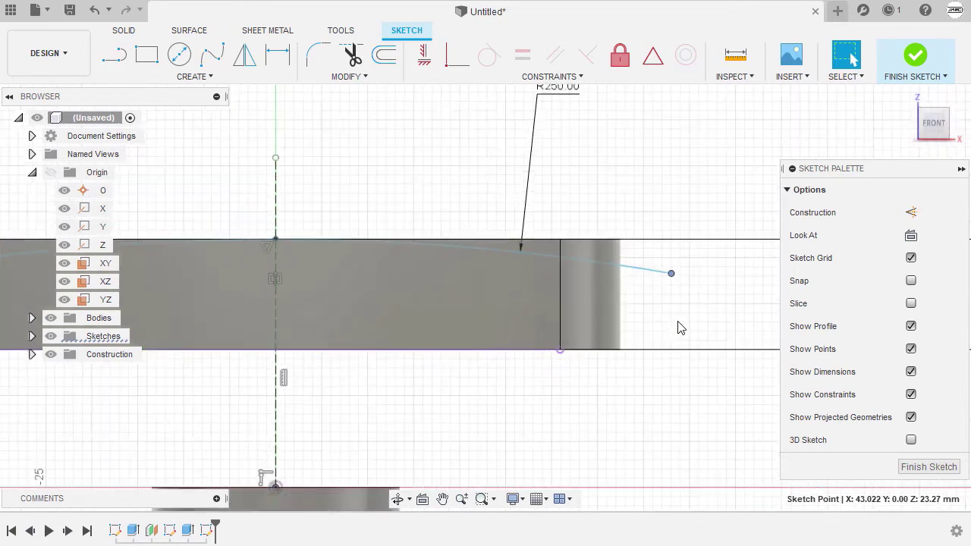
middle_click_drag(677, 324, 735, 322)
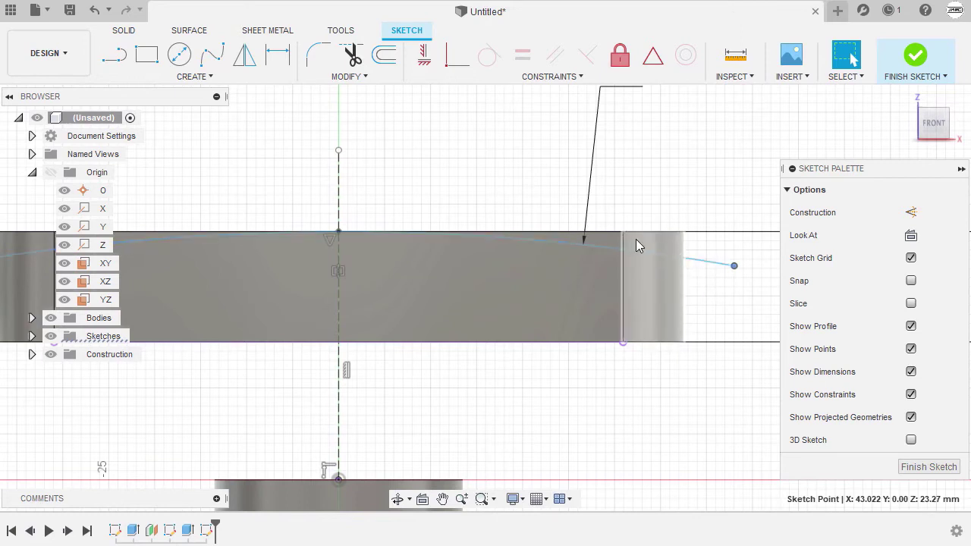
scroll(620, 245, "down", 4)
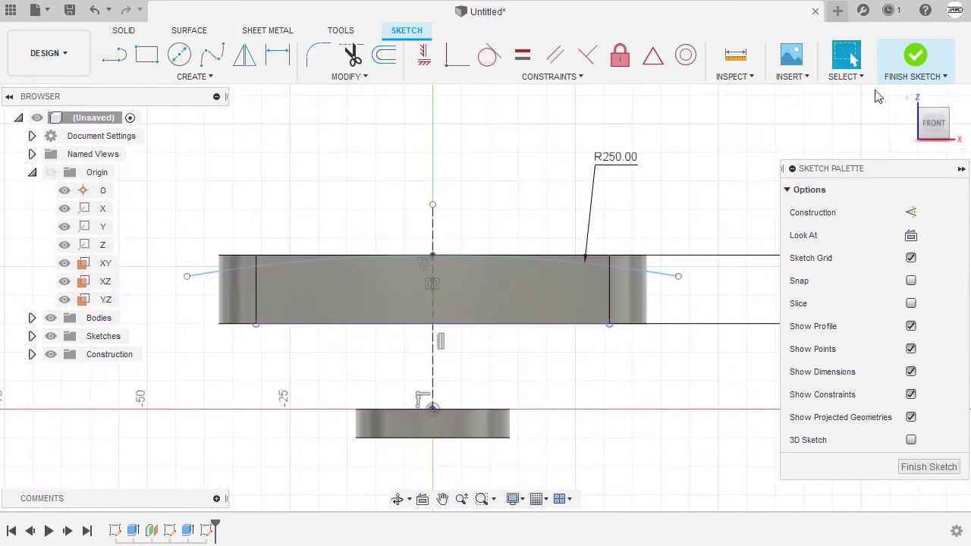
left_click(914, 57)
Step: Start a new sketch on the YZ origin plane and bring the handle body into close view
mouse_move(759, 195)
middle_mouse_down("shift")
mouse_move(644, 198)
mouse_move(585, 213)
mouse_move(646, 185)
mouse_move(624, 224)
mouse_move(647, 211)
middle_mouse_up("shift")
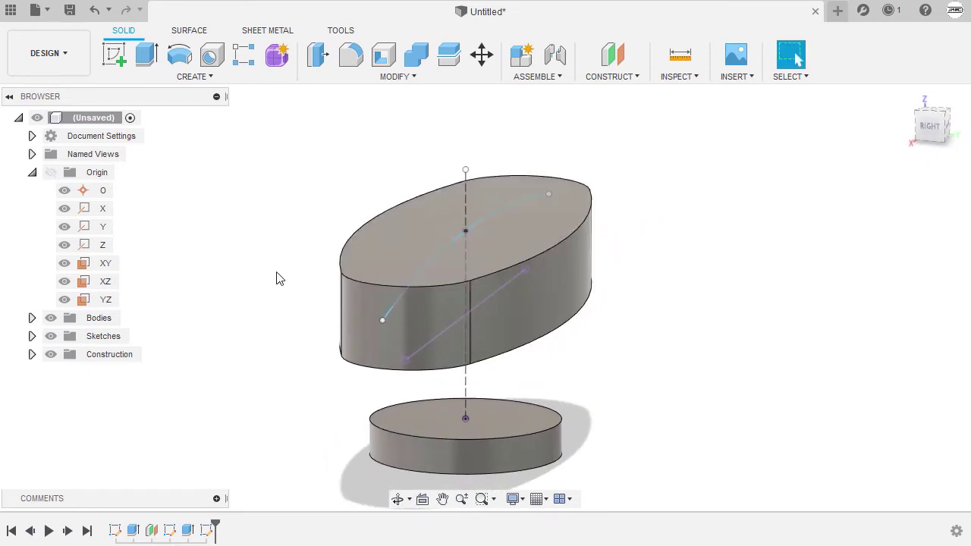
left_click(104, 302)
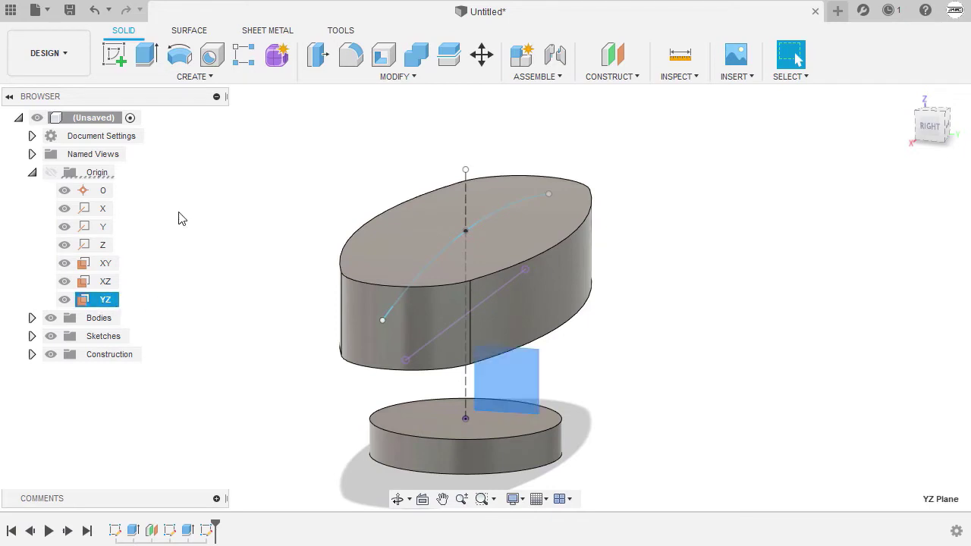
right_click(255, 151)
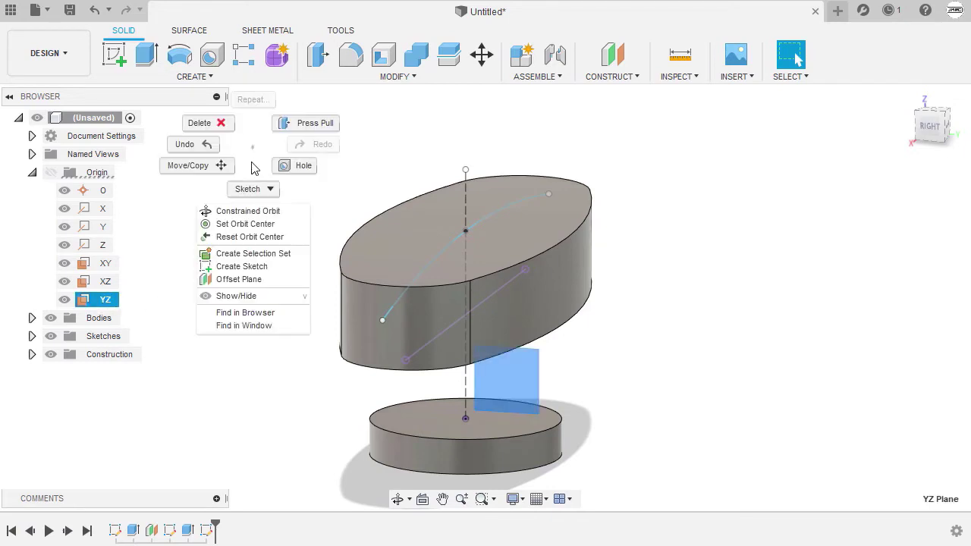
left_click(282, 267)
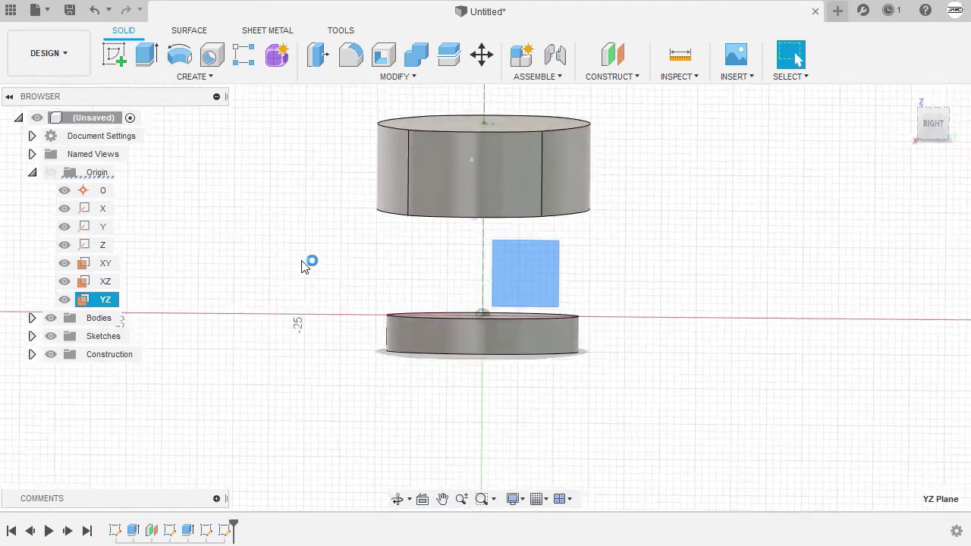
scroll(449, 189, "up", 5)
scroll(455, 241, "down", 3)
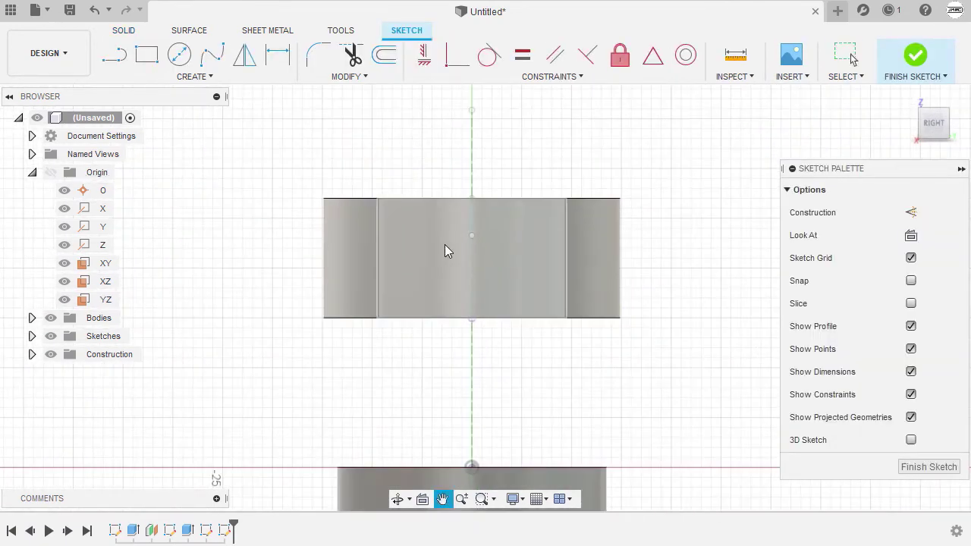
Step: Sketch a 3-point arc about 37 mm wide across the handle body, with its crown just above the upper face
key("s")
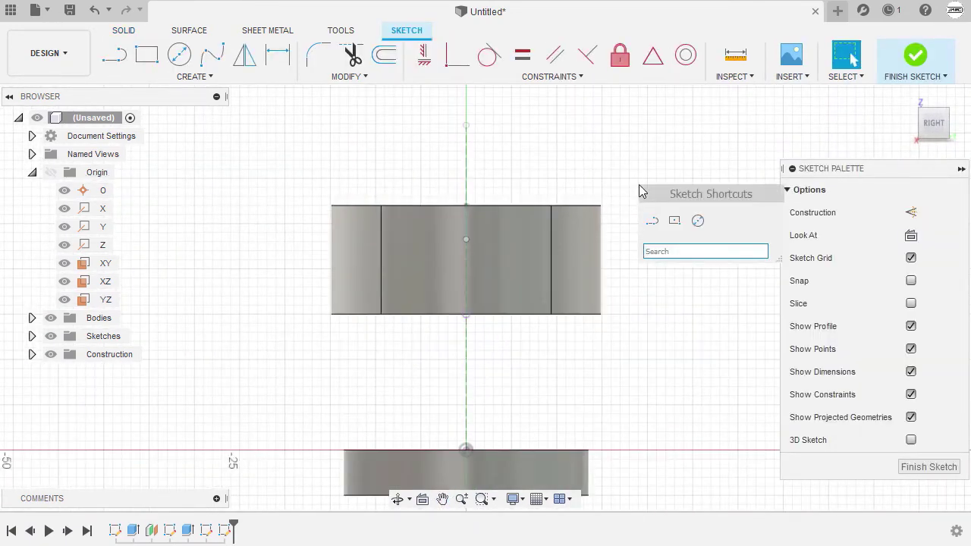
type("arc")
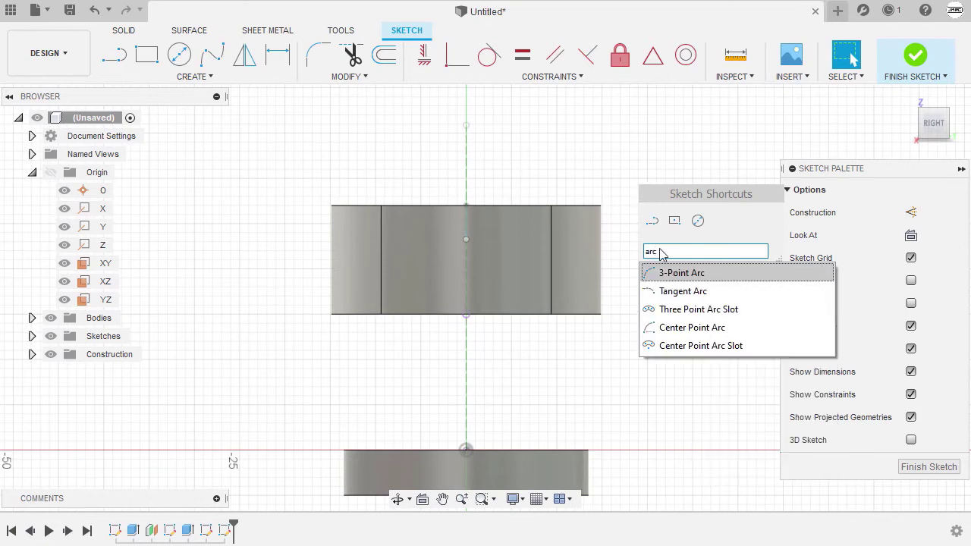
left_click(727, 274)
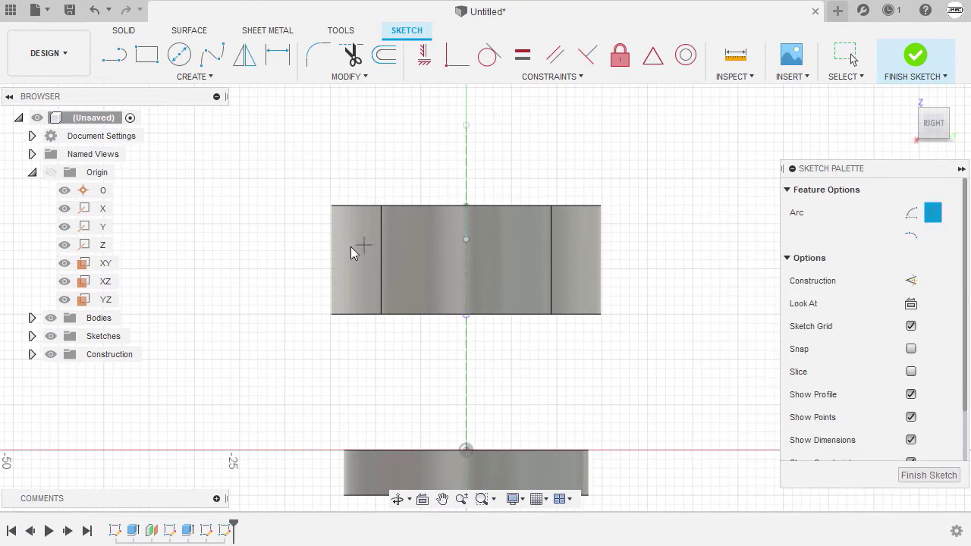
left_click(306, 246)
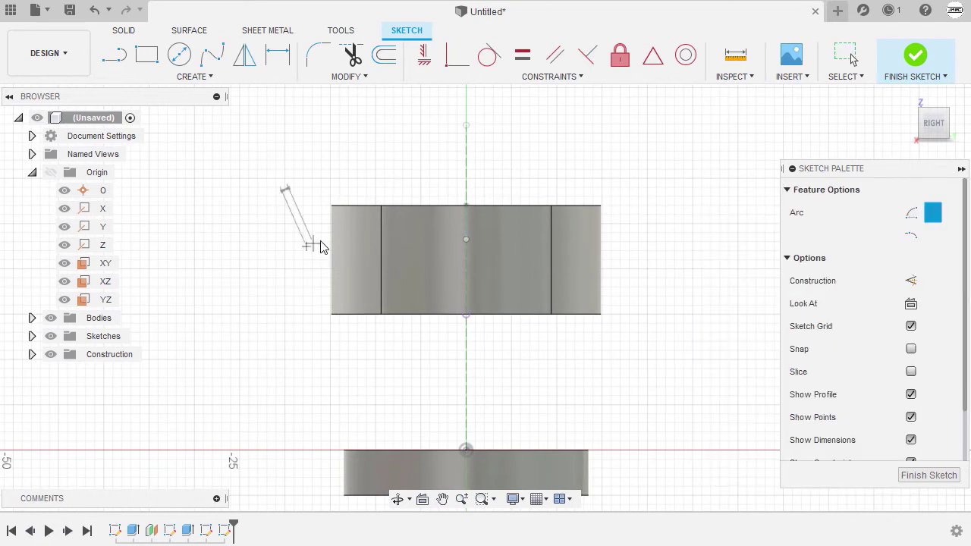
left_click(642, 256)
left_click(477, 194)
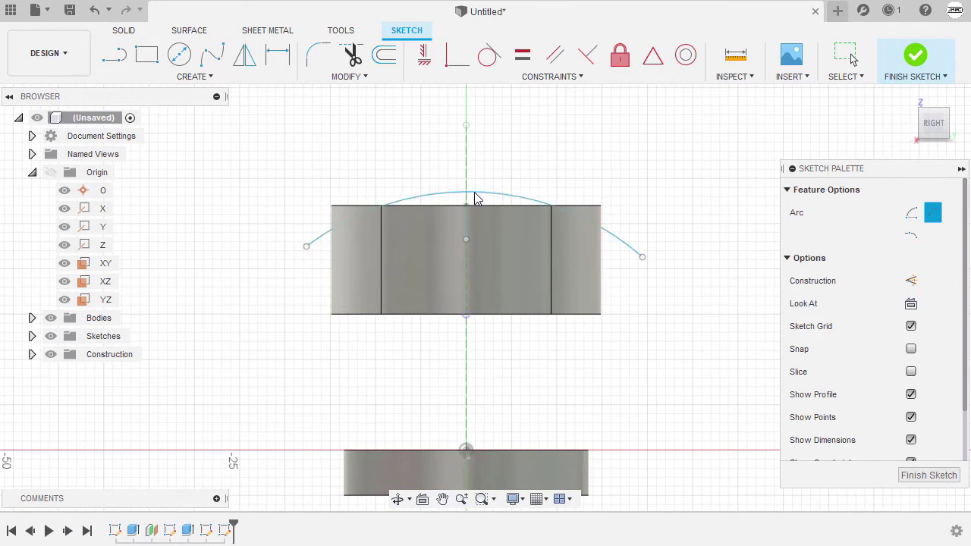
scroll(479, 192, "up", 2)
scroll(520, 174, "up", 2)
key("Escape")
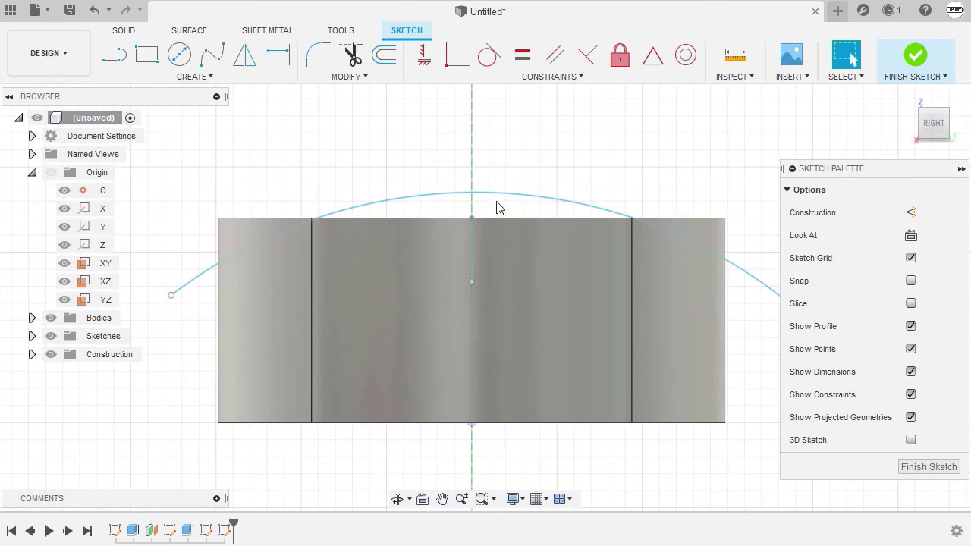
Step: Project the midpoint of the R250 arc on the handle's upper face into the sketch and face the sketch plane
mouse_move(496, 208)
middle_mouse_down("shift")
mouse_move(479, 223)
mouse_move(494, 210)
middle_mouse_up("shift")
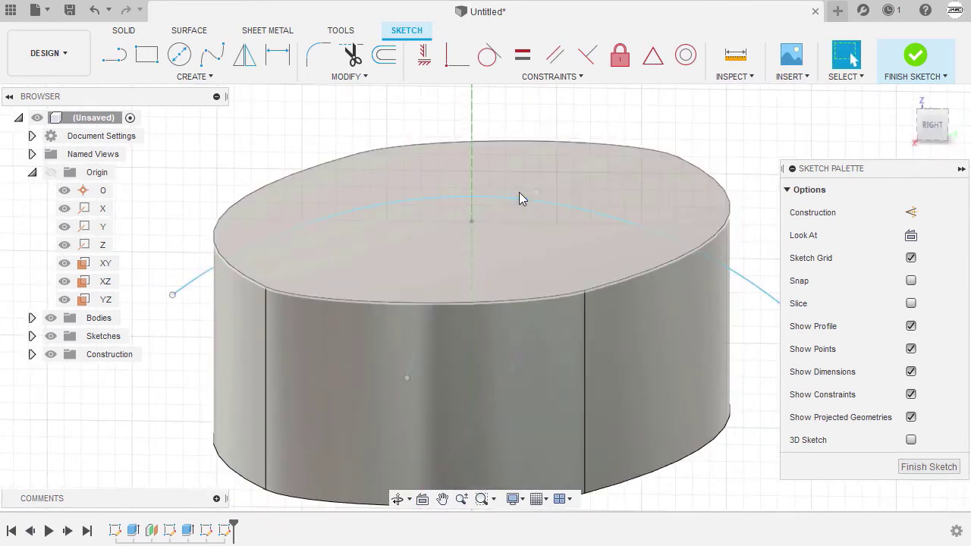
key("p")
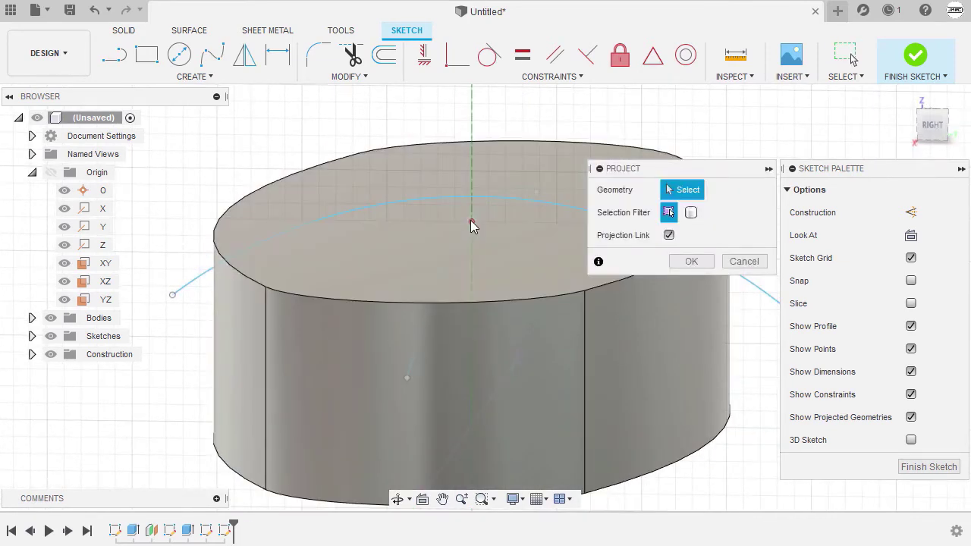
left_click(470, 221)
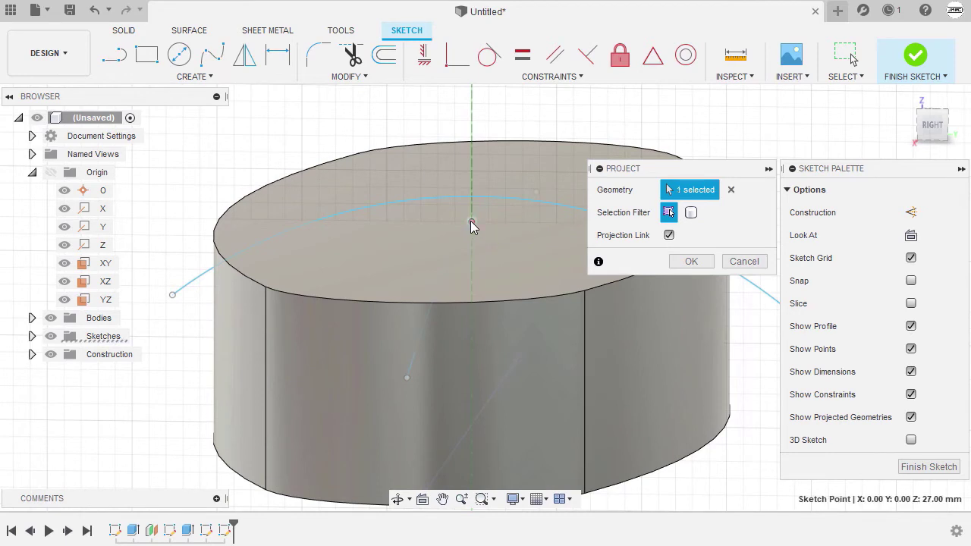
left_click(669, 236)
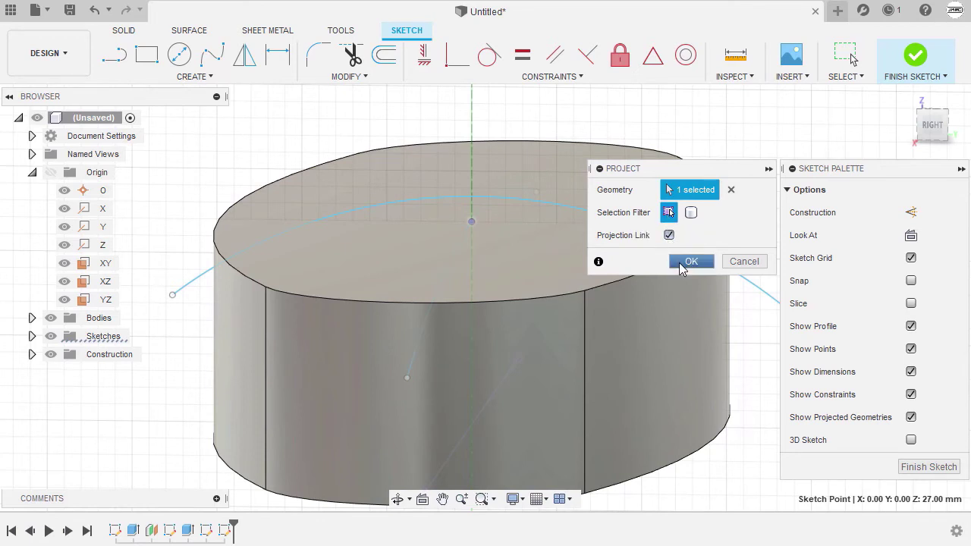
left_click(691, 261)
middle_click_drag(657, 254, 530, 170, "shift")
left_click(931, 125)
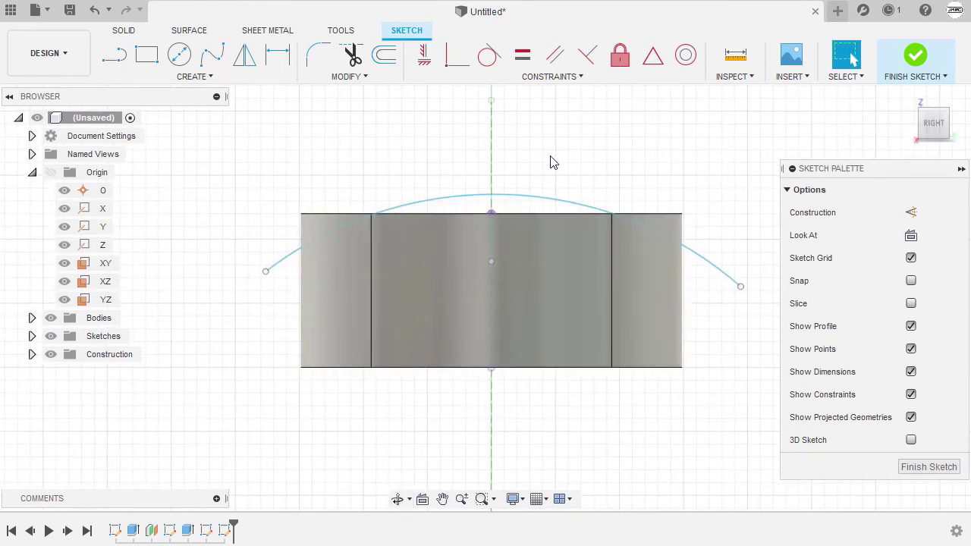
Step: Make the new arc's midpoint coincident with the projected point on the handle's upper face
left_click(457, 55)
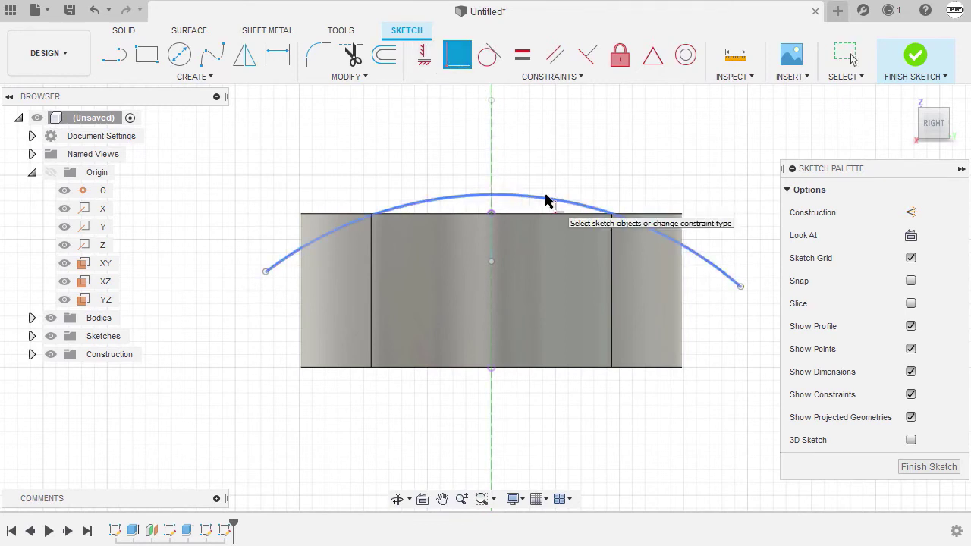
left_click(511, 197)
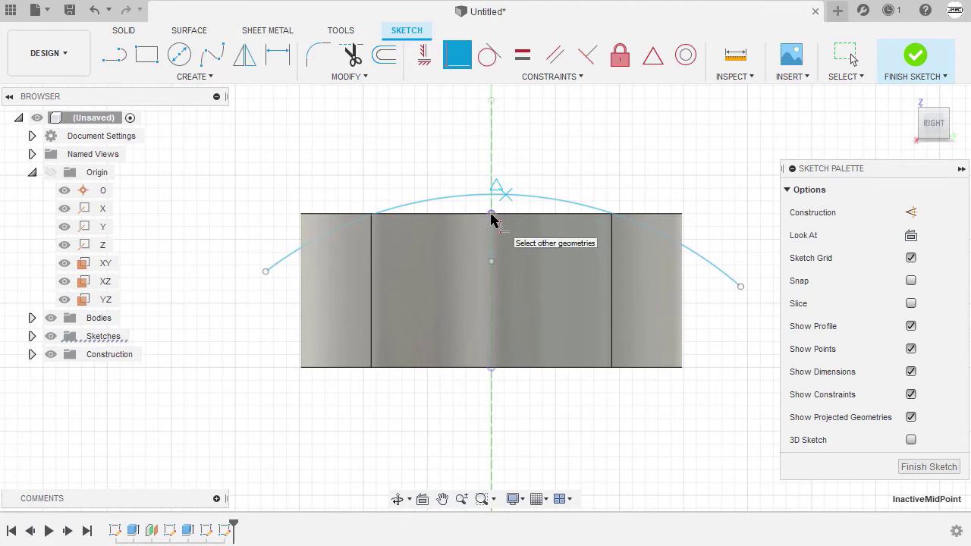
left_click(491, 220)
key("Escape")
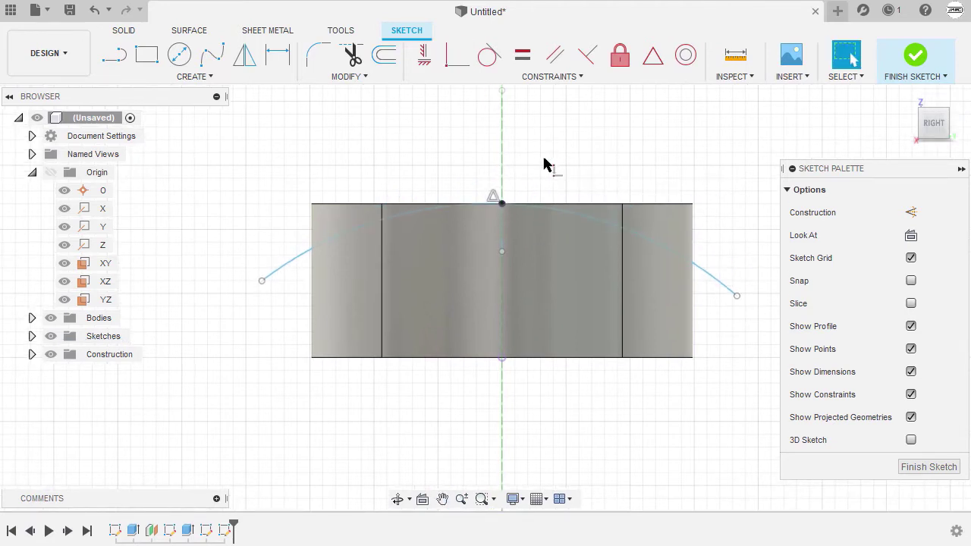
Step: Raise one endpoint of the arc and make its two endpoints symmetric about the vertical construction line
mouse_move(737, 297)
left_mouse_down()
mouse_move(750, 257)
mouse_move(726, 324)
mouse_move(743, 244)
mouse_move(725, 328)
mouse_move(749, 239)
mouse_move(735, 275)
mouse_move(740, 265)
left_mouse_up()
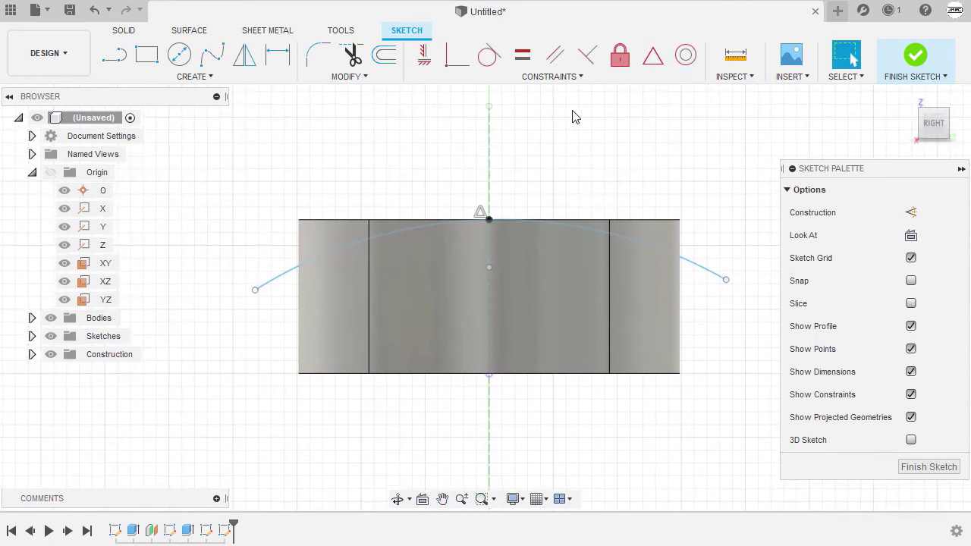
left_click(571, 80)
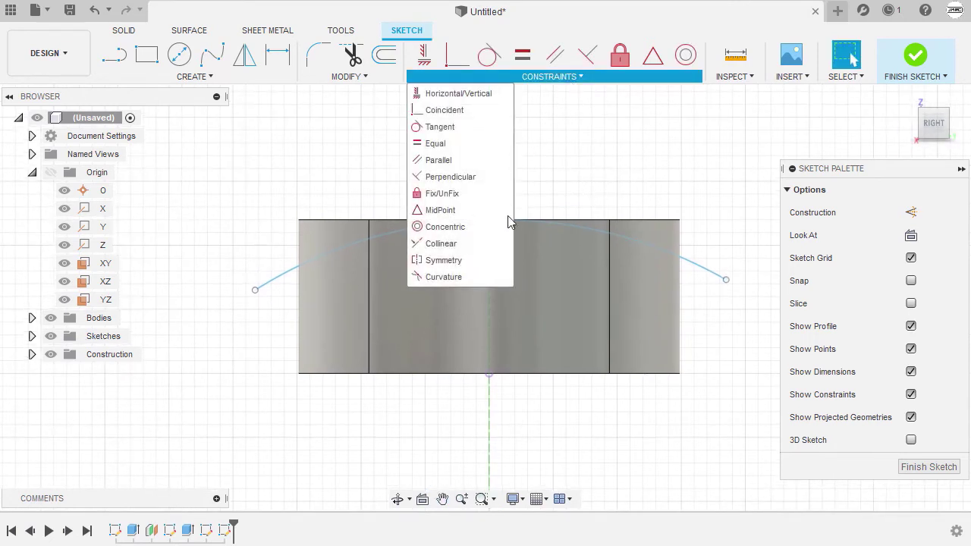
left_click(490, 261)
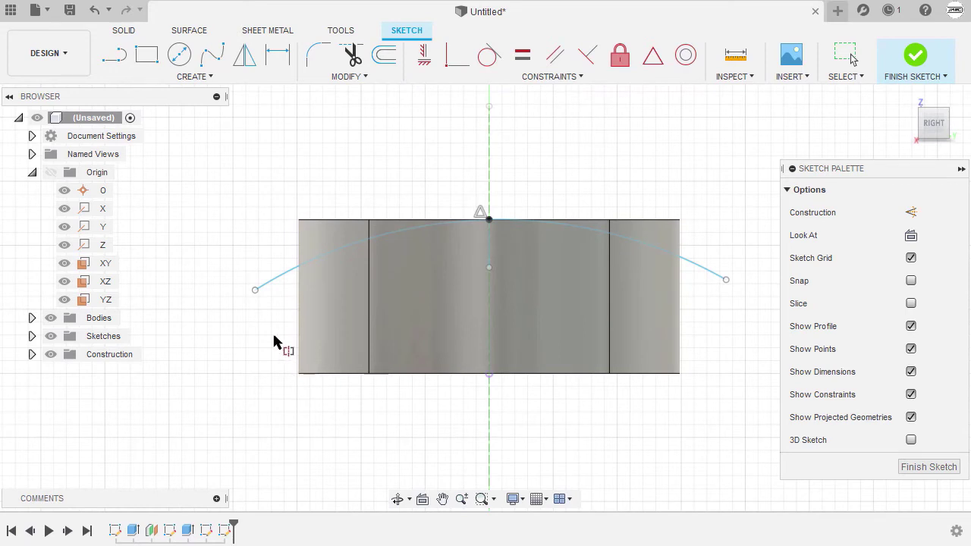
left_click(255, 290)
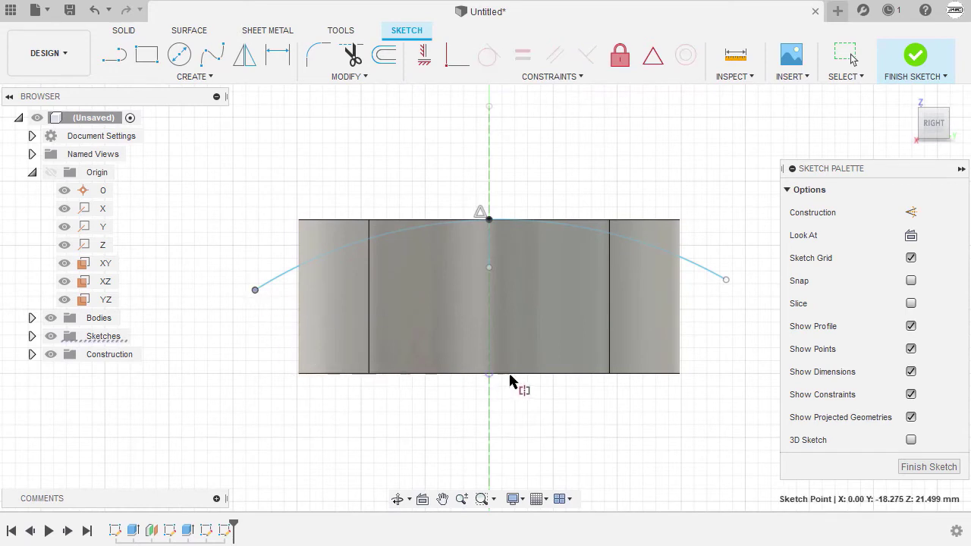
left_click(725, 281)
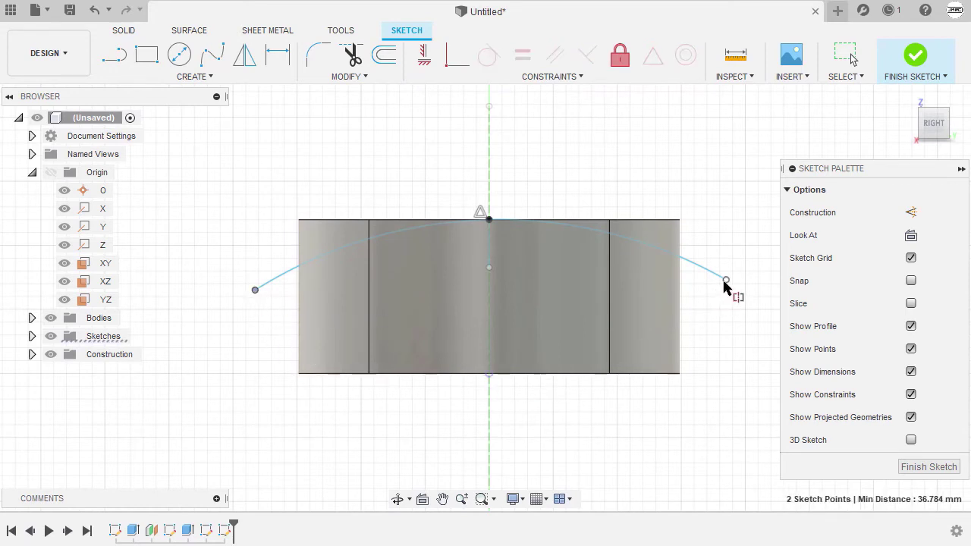
left_click(489, 170)
scroll(581, 191, "down", 2)
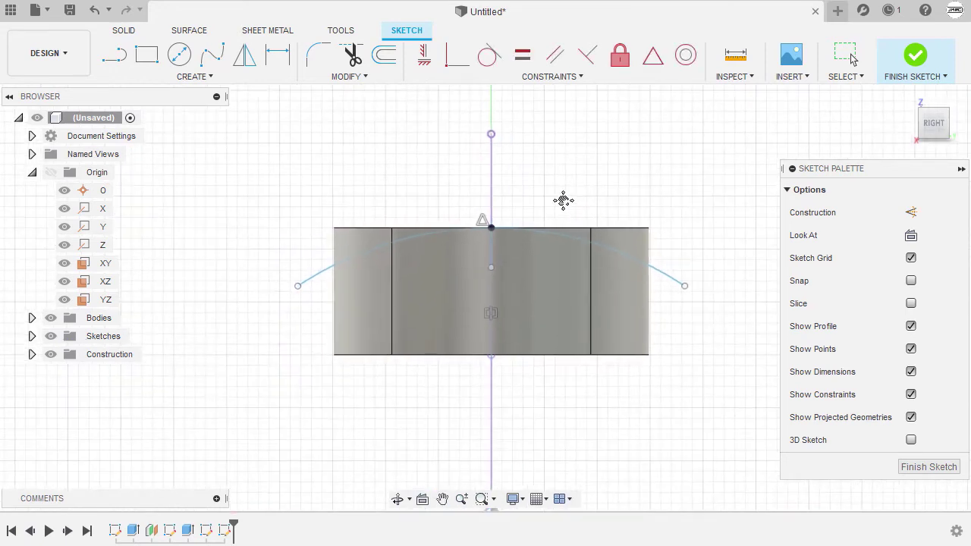
Step: Flatten the symmetric arc slightly and dimension its radius at 75 mm
mouse_move(683, 287)
left_mouse_down()
mouse_move(689, 258)
mouse_move(686, 274)
left_mouse_up()
key("d")
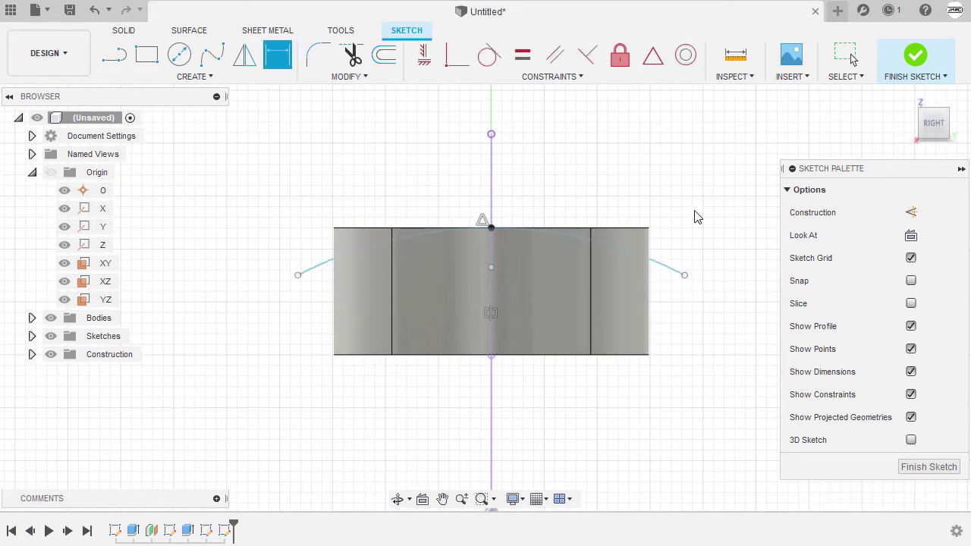
left_click(662, 267)
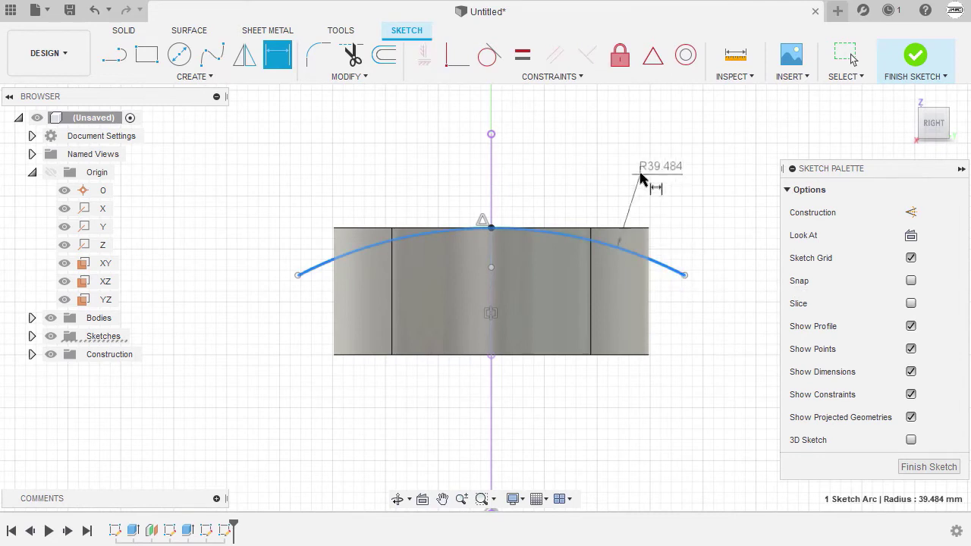
left_click(601, 174)
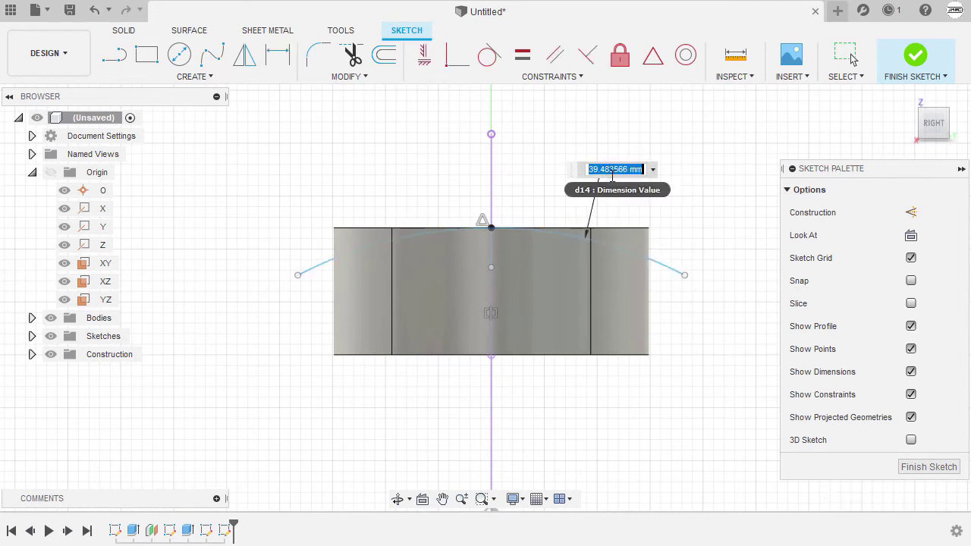
type("7")
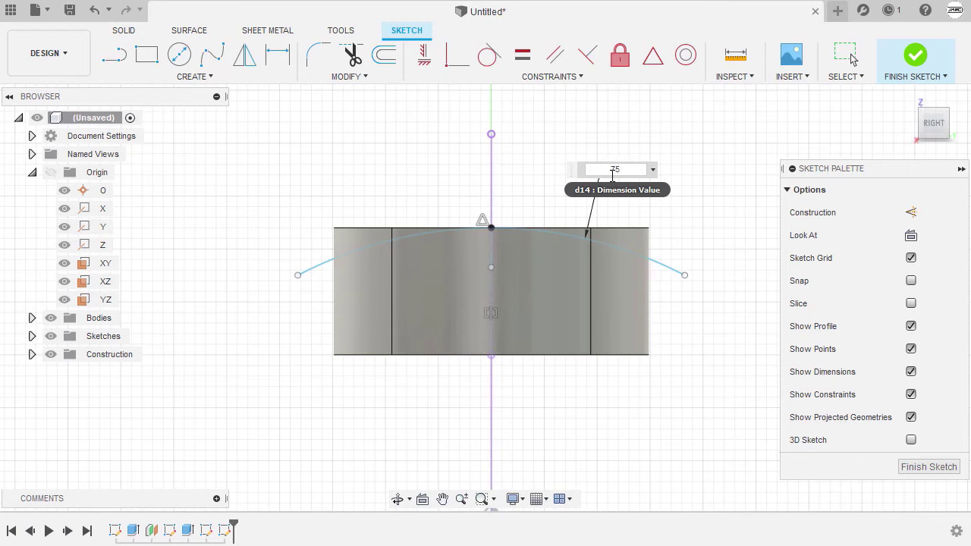
type("5")
key("Return")
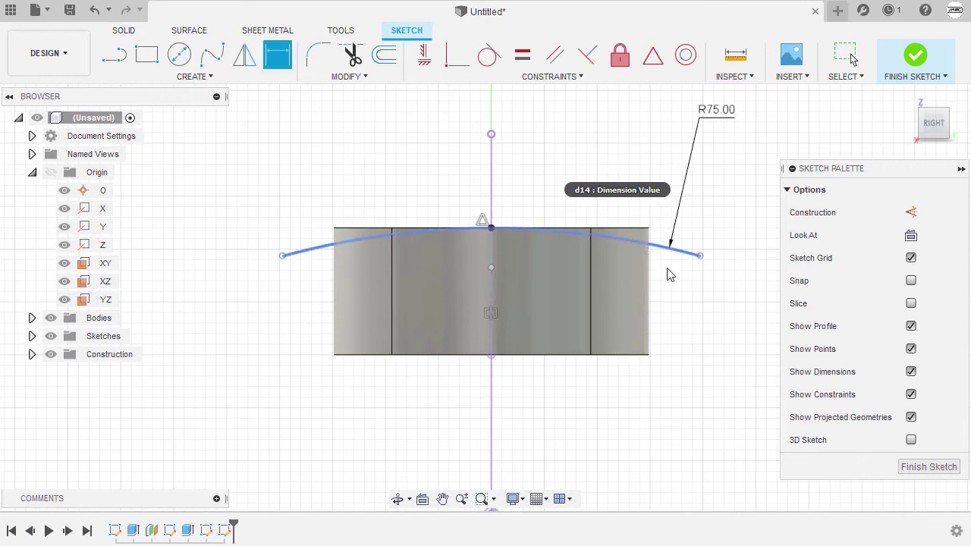
key("Escape")
Step: Shorten the R75 arc so its endpoints lie about 18 mm from the centre line, finish the sketch and restore the home view
mouse_move(701, 257)
left_mouse_down()
mouse_move(648, 251)
mouse_move(685, 256)
left_mouse_up()
scroll(668, 254, "up", 2)
scroll(645, 246, "up", 2)
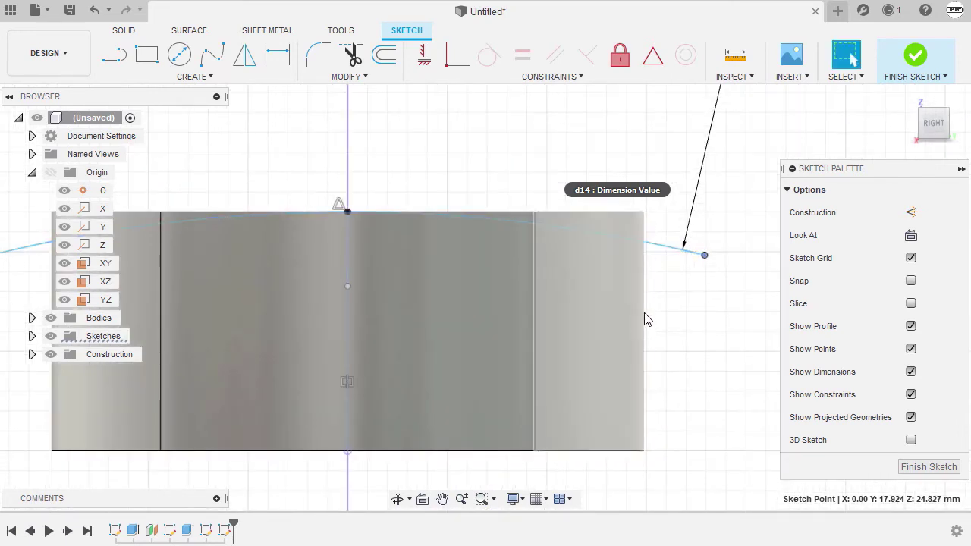
scroll(642, 288, "down", 3)
middle_click_drag(704, 263, 646, 272, "shift")
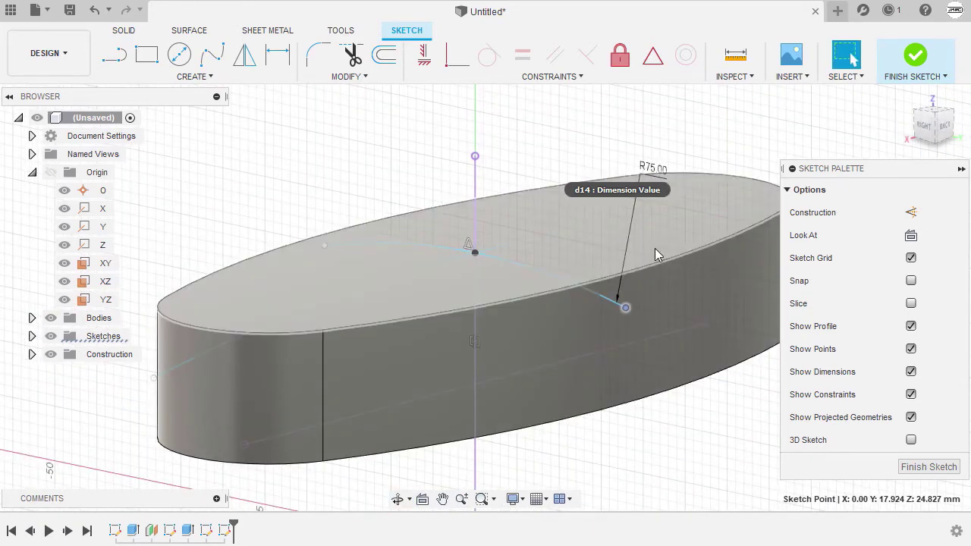
left_click(918, 61)
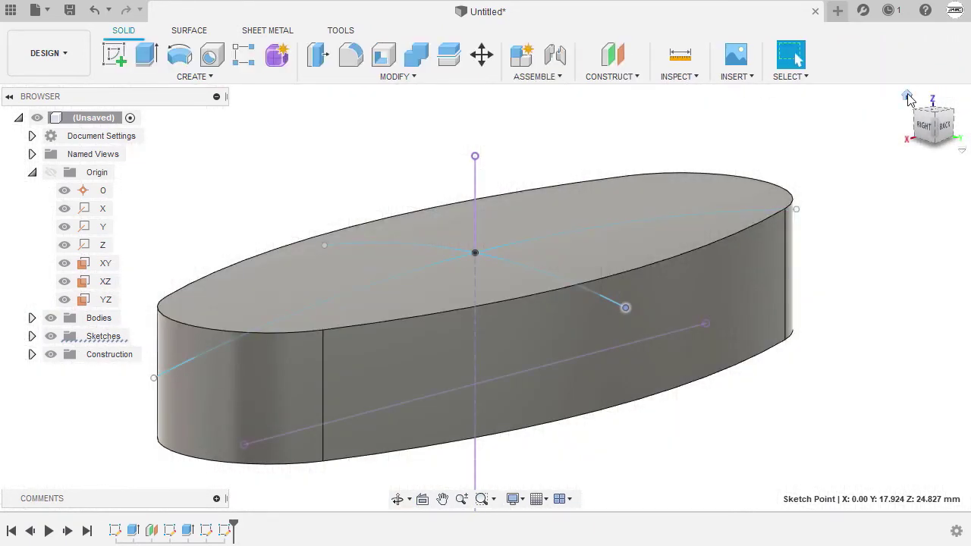
left_click(908, 97)
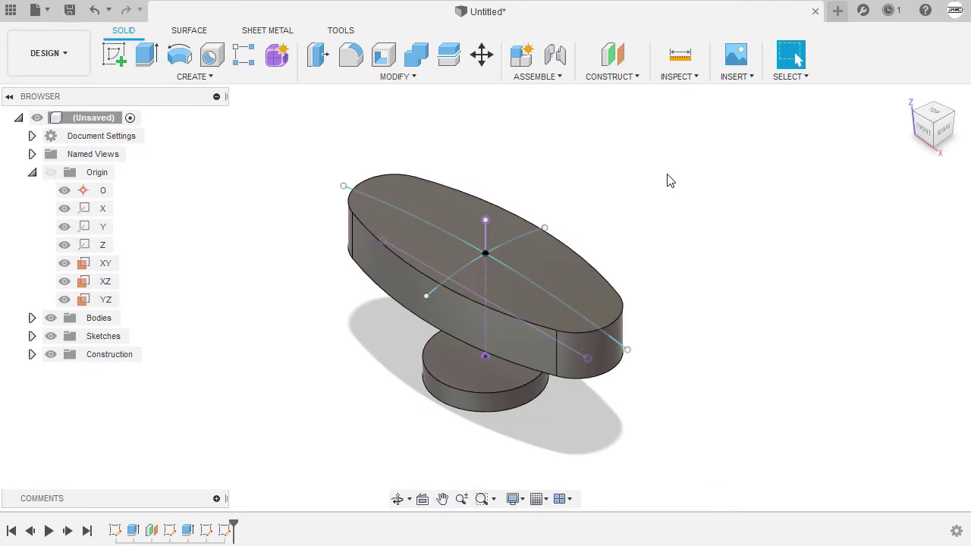
Step: Sweep the long R250 arc along the full crossing R75 arc as a new surface body with perpendicular orientation
left_click(190, 31)
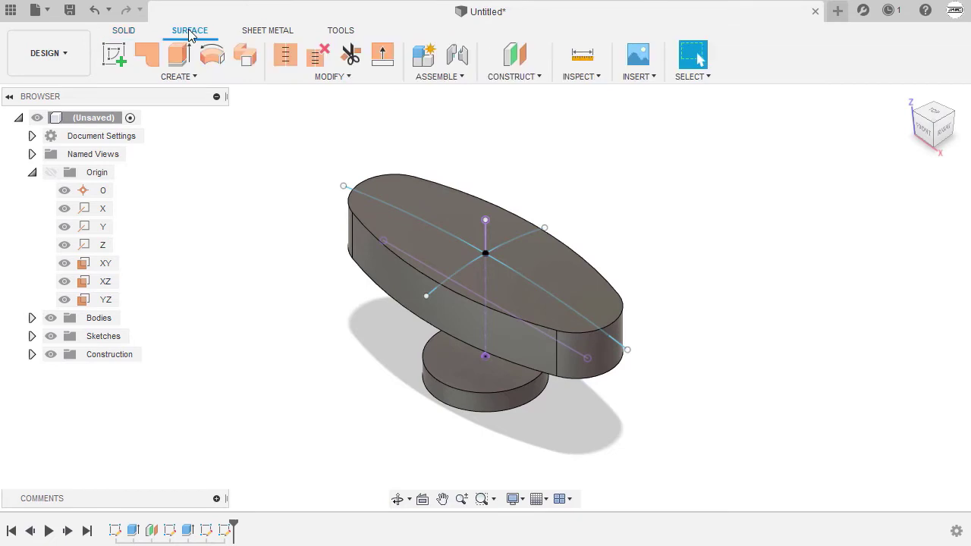
left_click(247, 59)
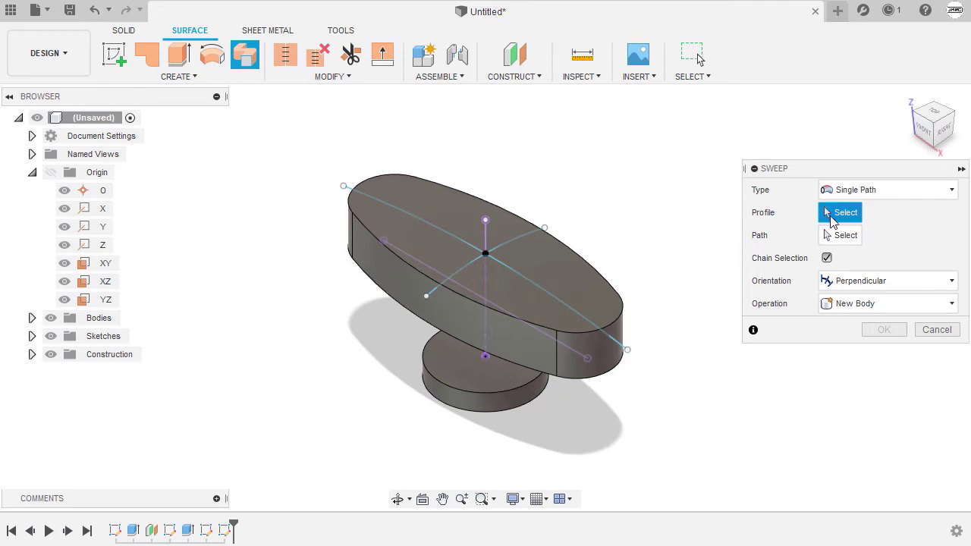
middle_click_drag(633, 245, 635, 202, "shift")
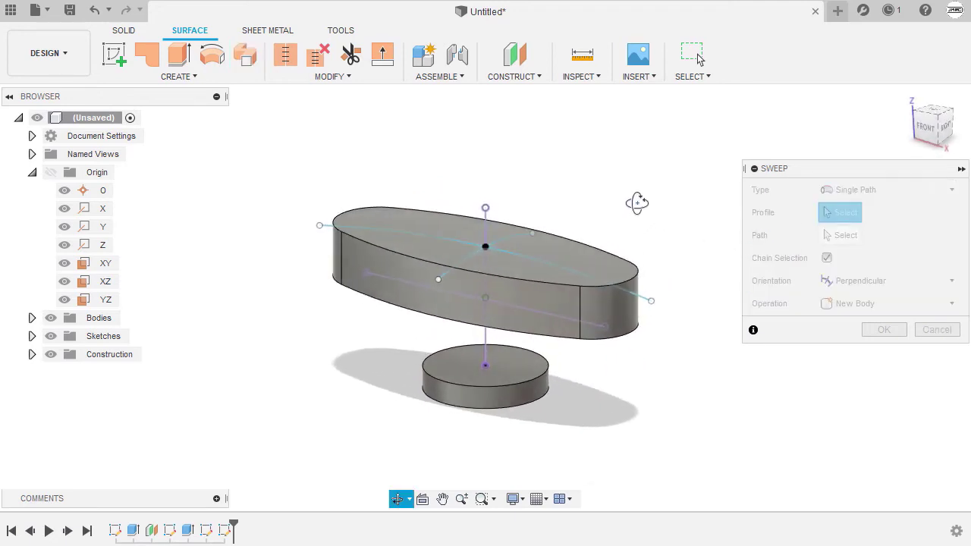
left_click(554, 273)
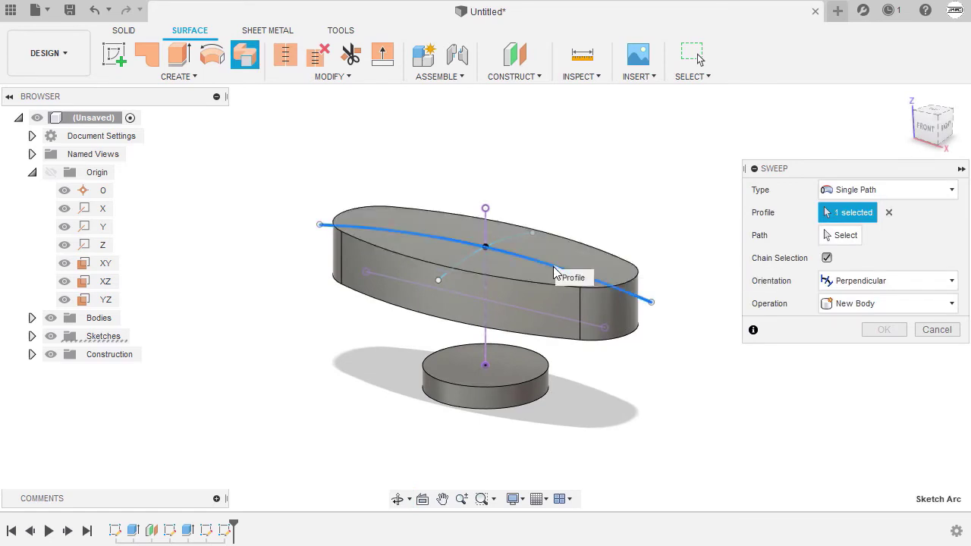
left_click(844, 237)
scroll(465, 275, "up", 5)
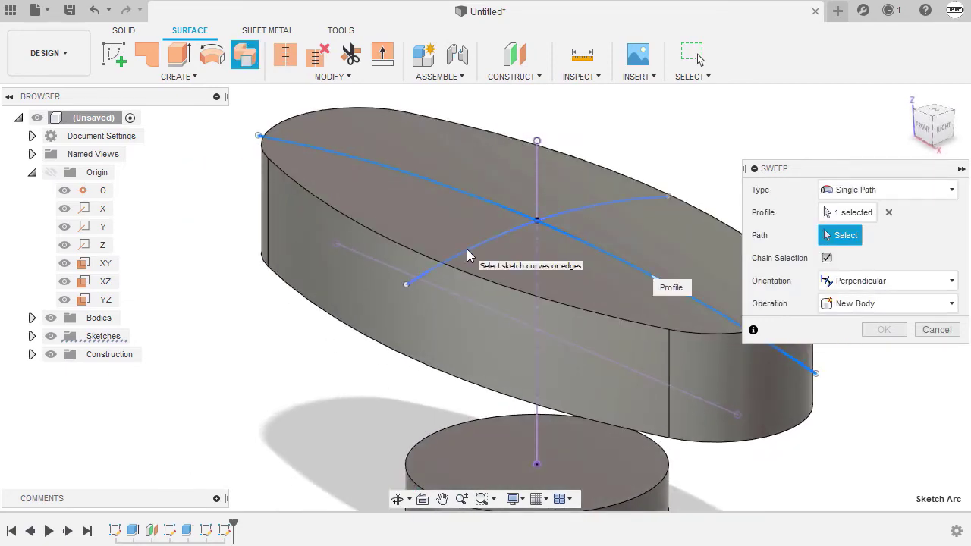
left_click(467, 256)
scroll(402, 281, "down", 3)
middle_click_drag(407, 277, 520, 255, "shift")
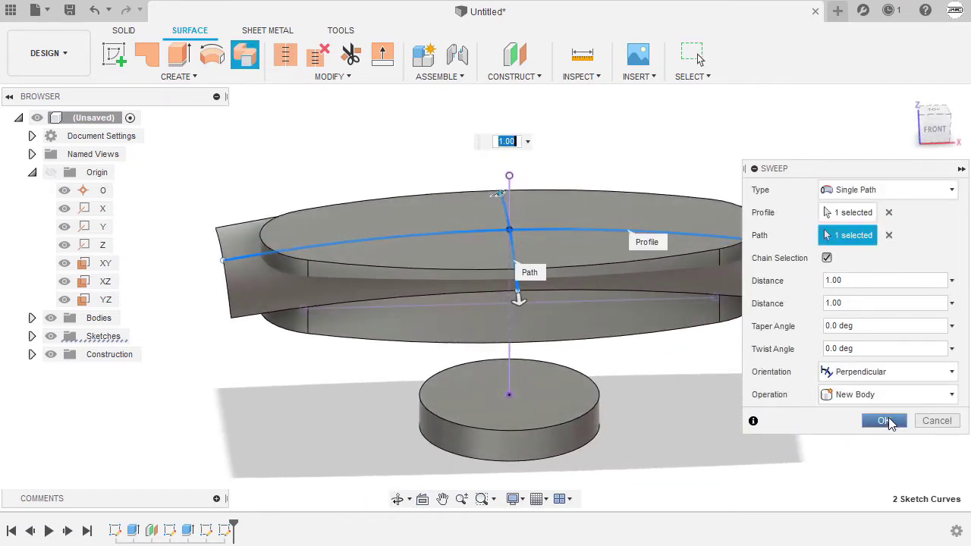
left_click(886, 419)
left_click(906, 97)
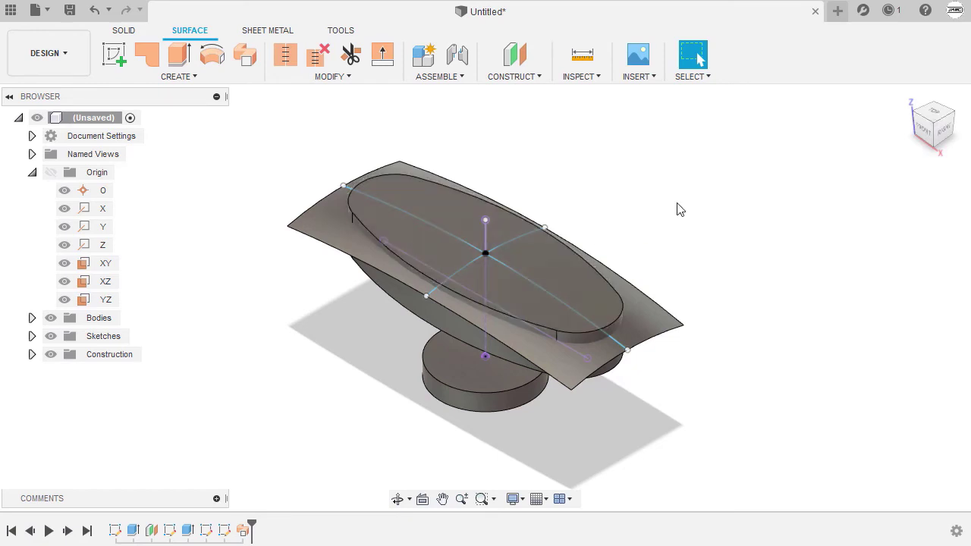
Step: Split the oval handle body with the swept surface as the splitting tool, keeping the tool extended
key("s")
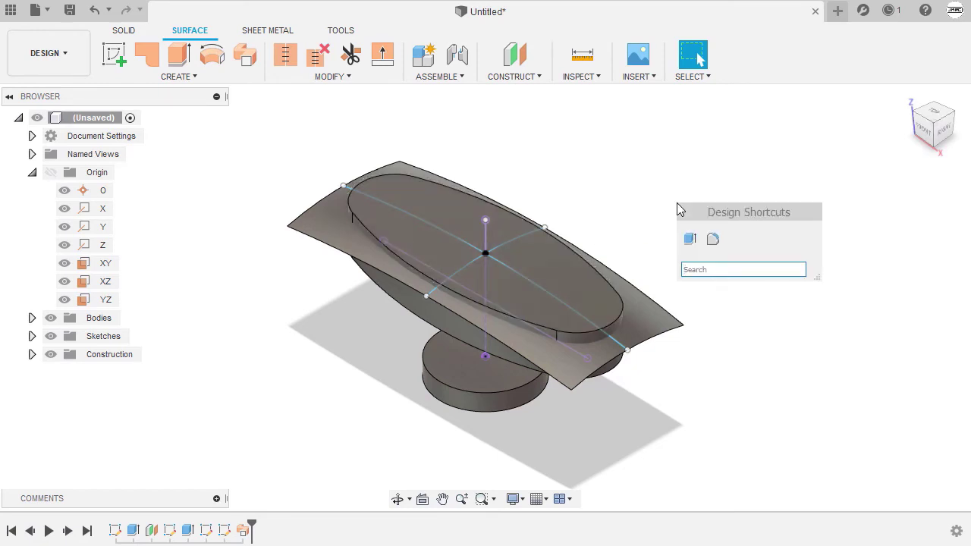
type("sp")
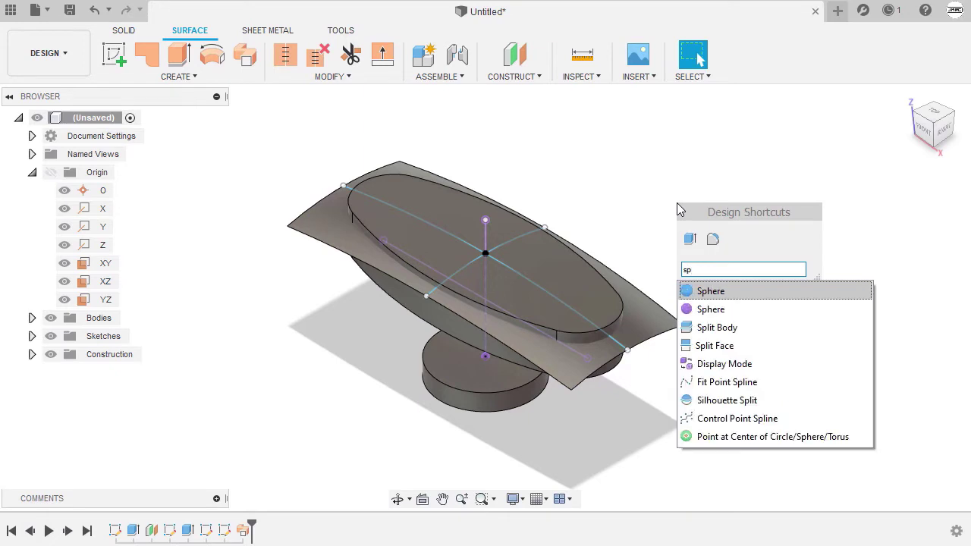
left_click(778, 335)
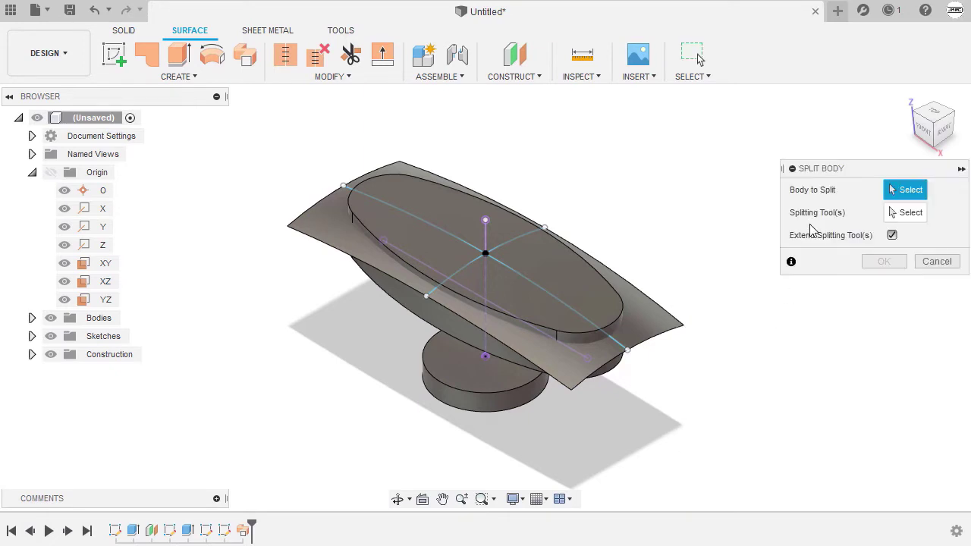
middle_click_drag(616, 290, 638, 178, "shift")
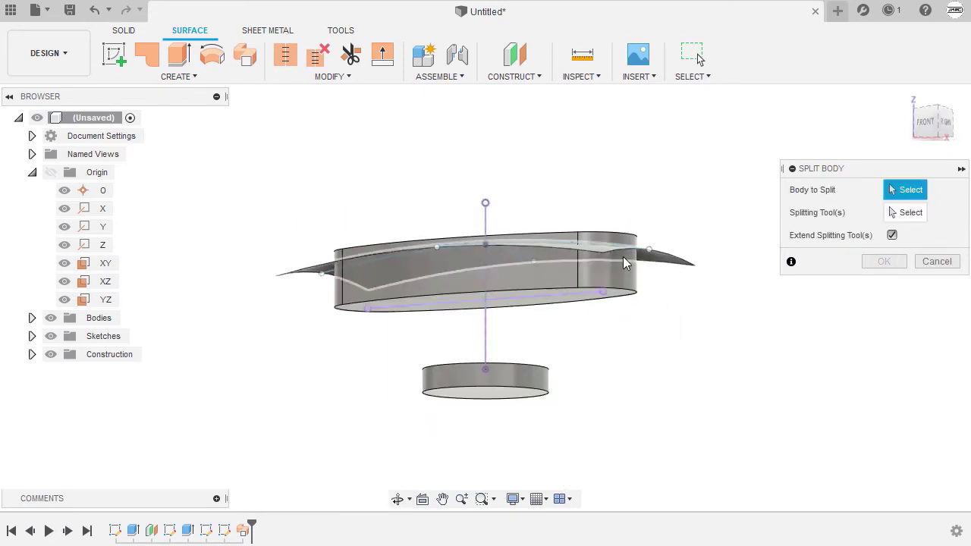
left_click(453, 284)
middle_click_drag(453, 285, 535, 220, "shift")
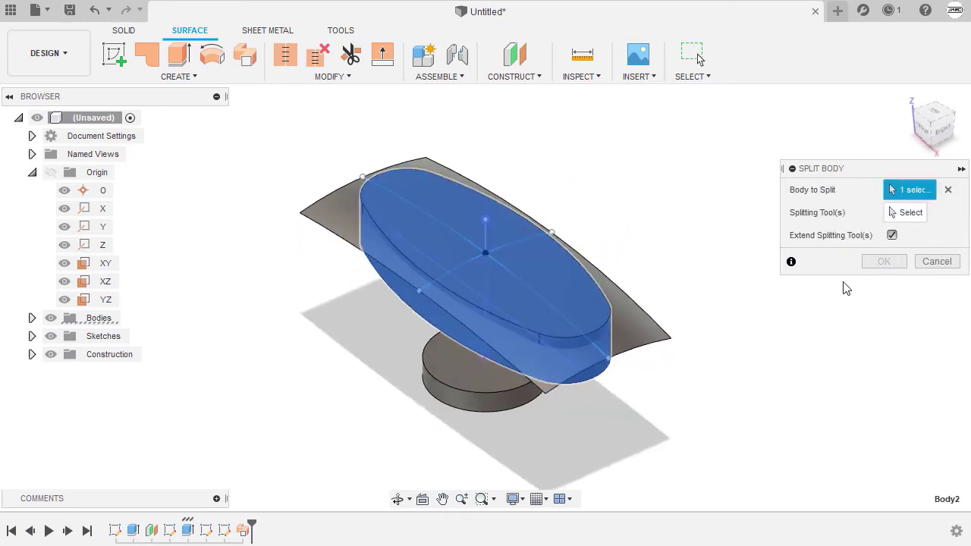
left_click(909, 213)
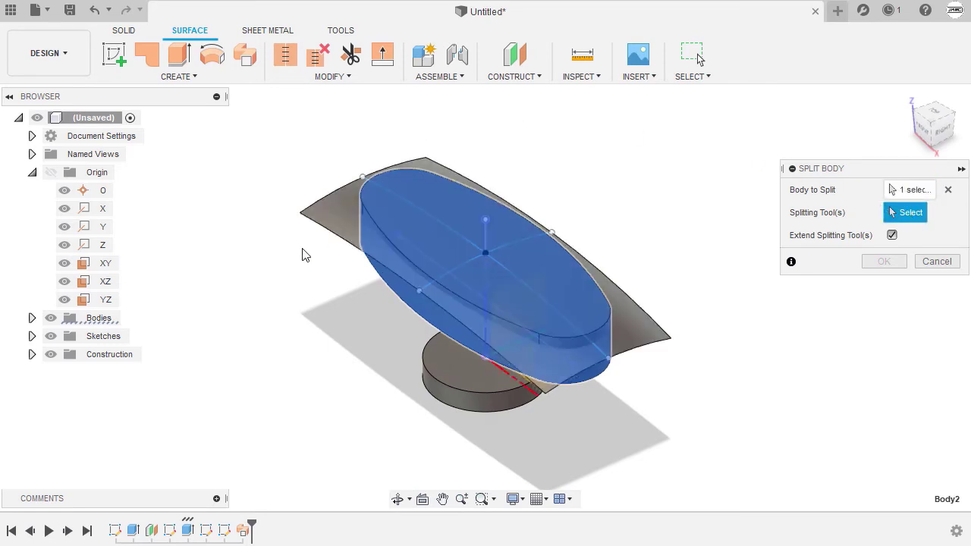
left_click(32, 318)
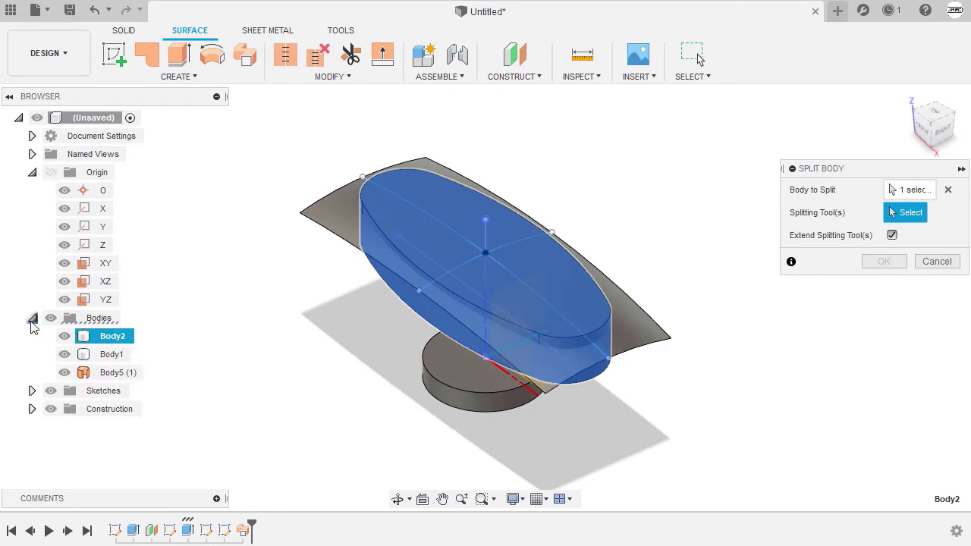
left_click(114, 375)
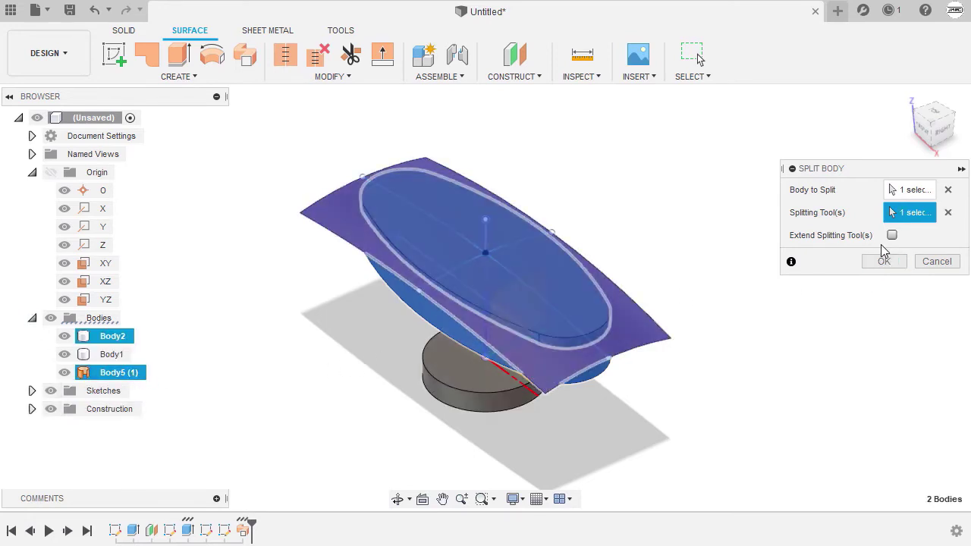
left_click(892, 236)
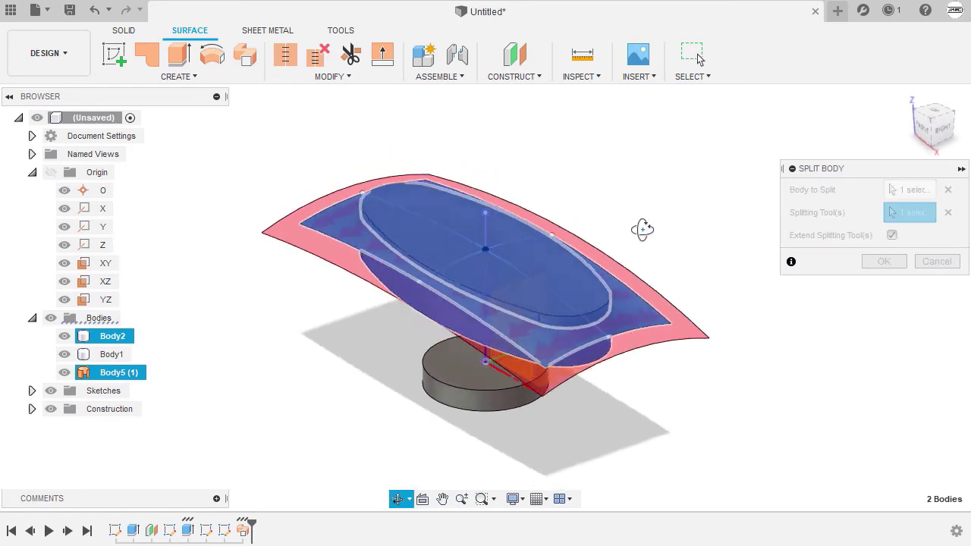
middle_click_drag(642, 230, 733, 224, "shift")
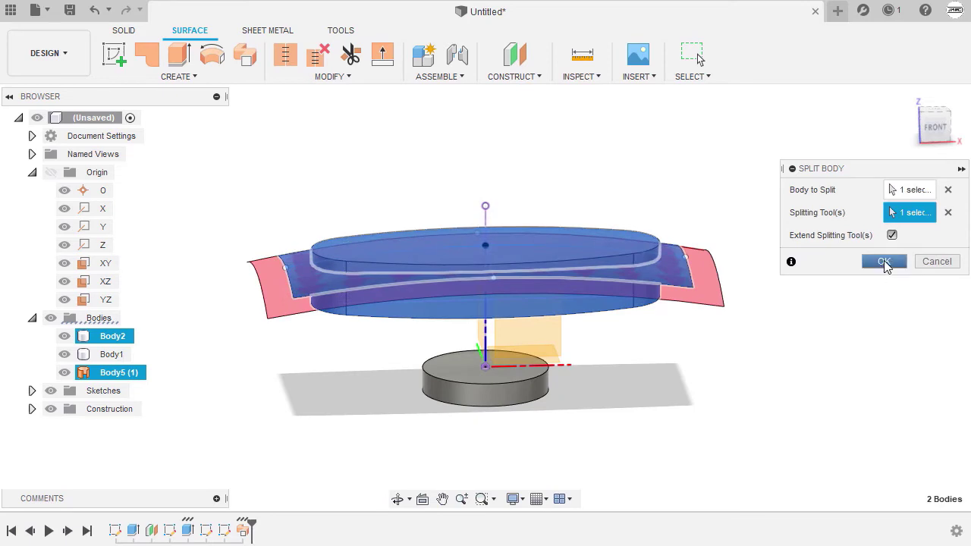
left_click(884, 261)
left_click(907, 96)
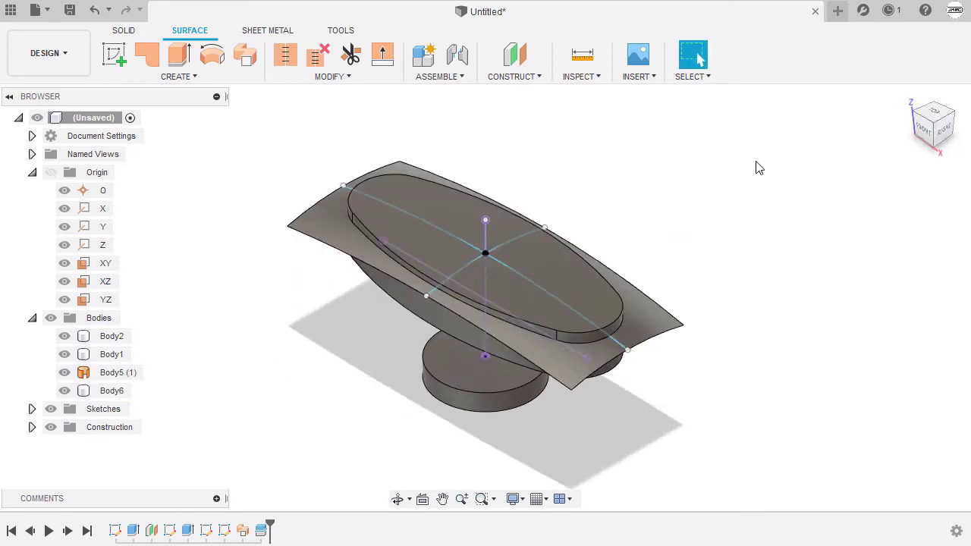
Step: Remove the swept surface body and the cut-off upper piece of the handle
left_click(117, 375)
left_click(117, 391, "ctrl")
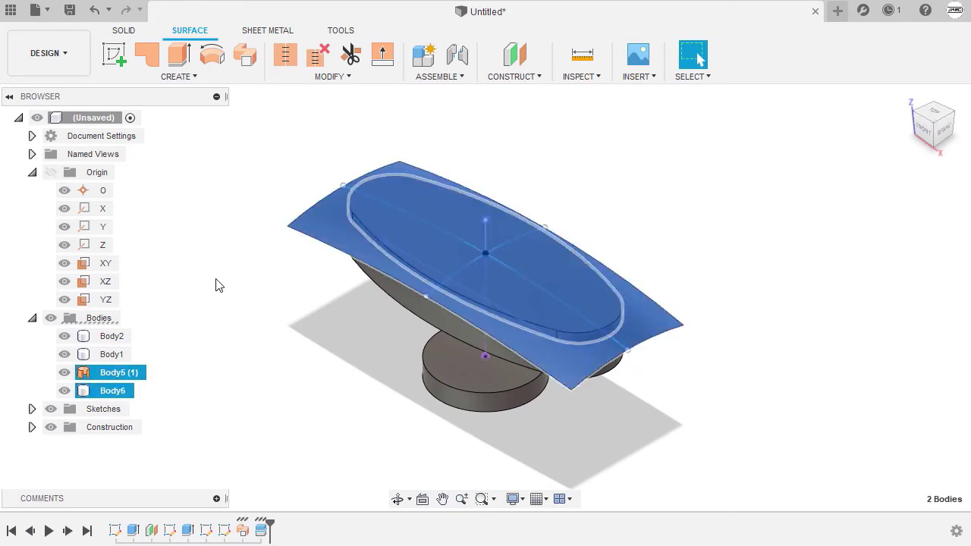
right_click(212, 212)
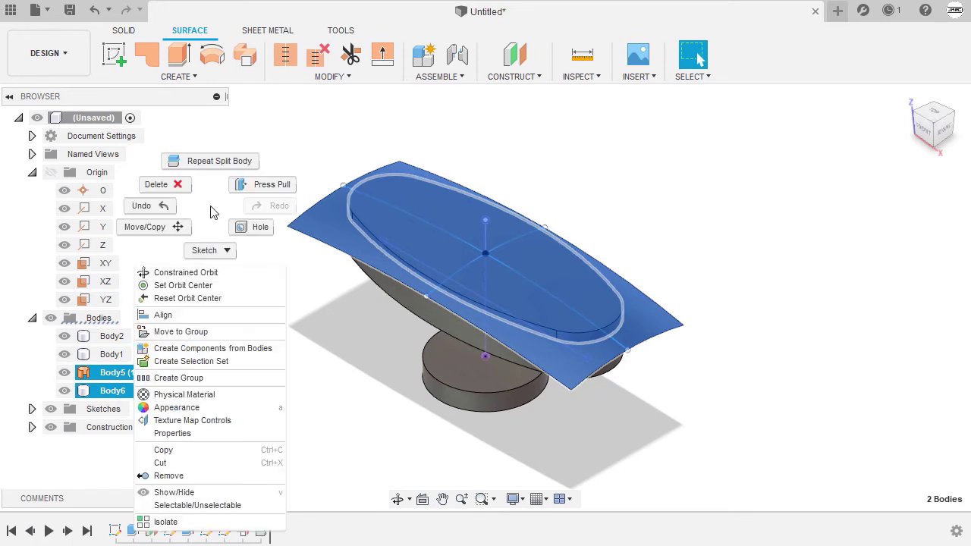
left_click(210, 477)
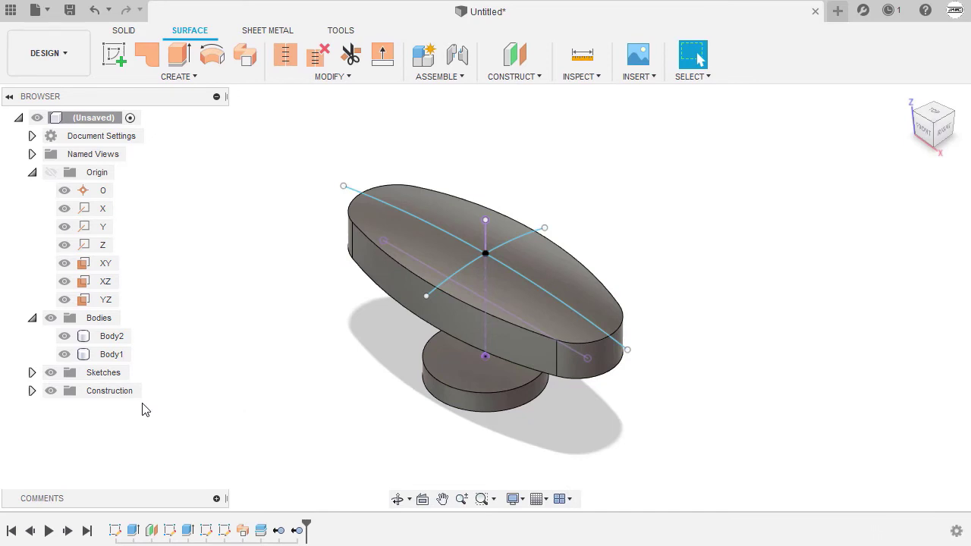
Step: Hide the two arc sketches, Sketch5 and Sketch6, and view the curved handle from below its front
left_click(32, 373)
left_click(65, 429)
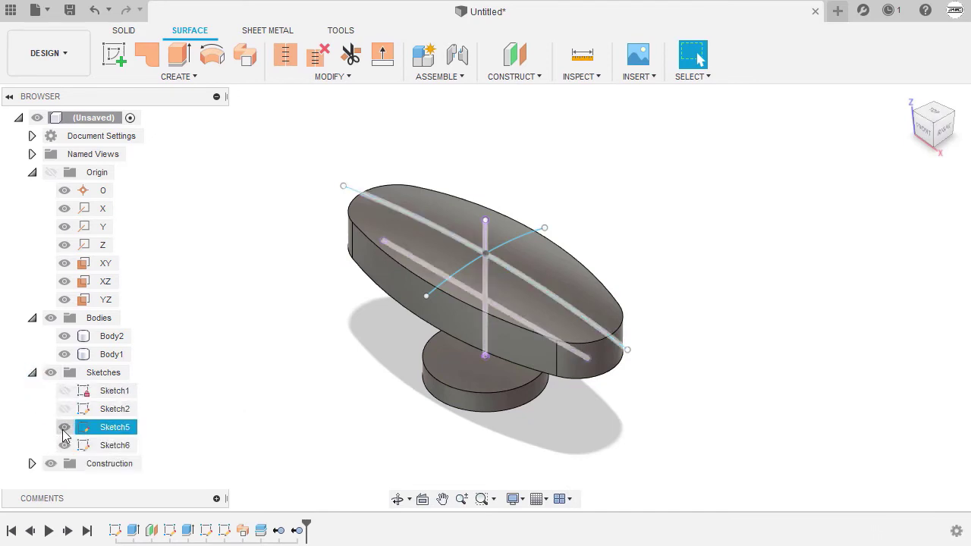
left_click(65, 427)
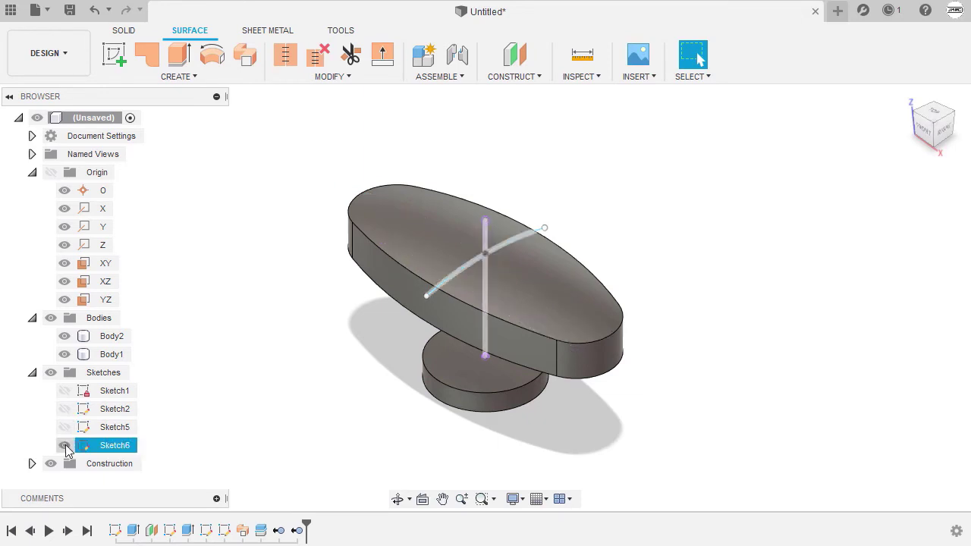
left_click(65, 445)
middle_click_drag(312, 361, 365, 343, "shift")
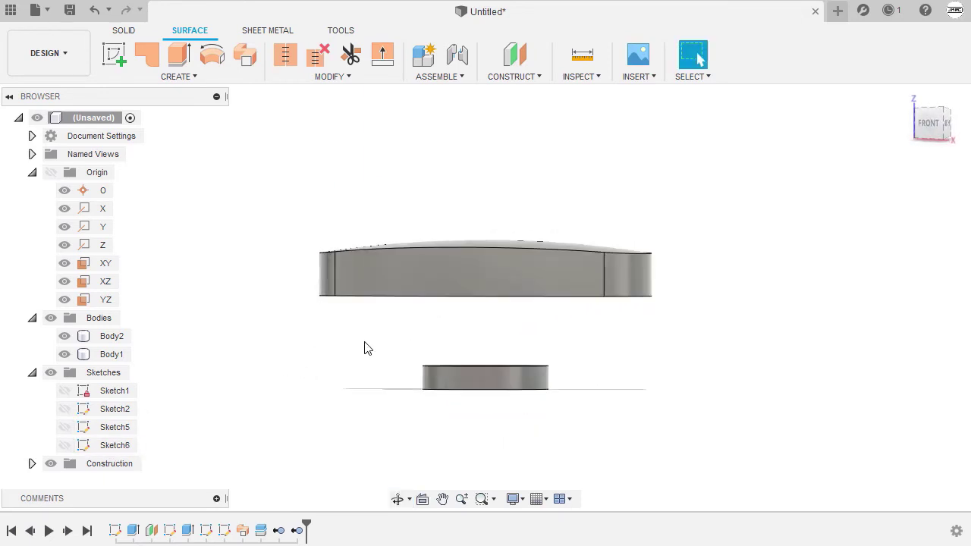
left_click(905, 97)
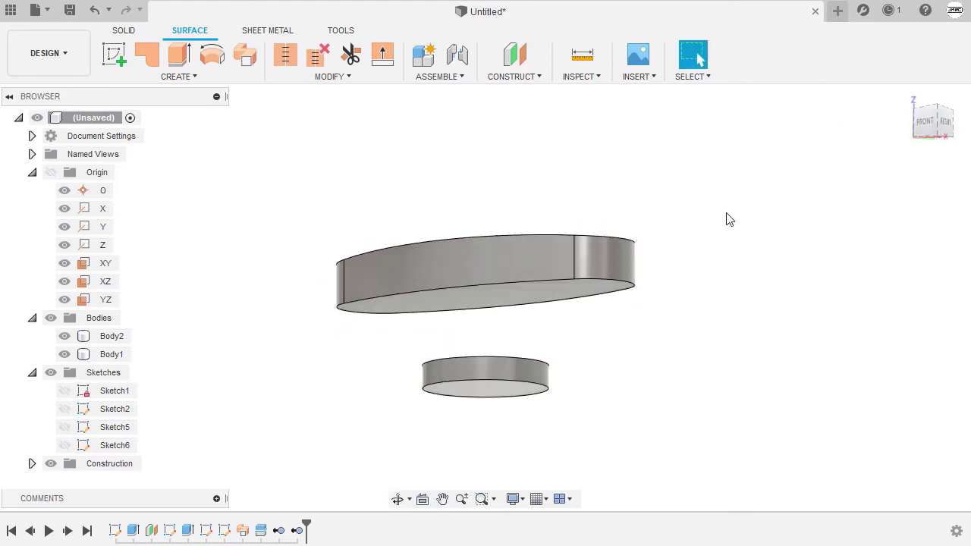
Step: Loft a solid from the handle's flat underside to the round base's upper face with connected (G0) ends and merged tangent edges
key("s")
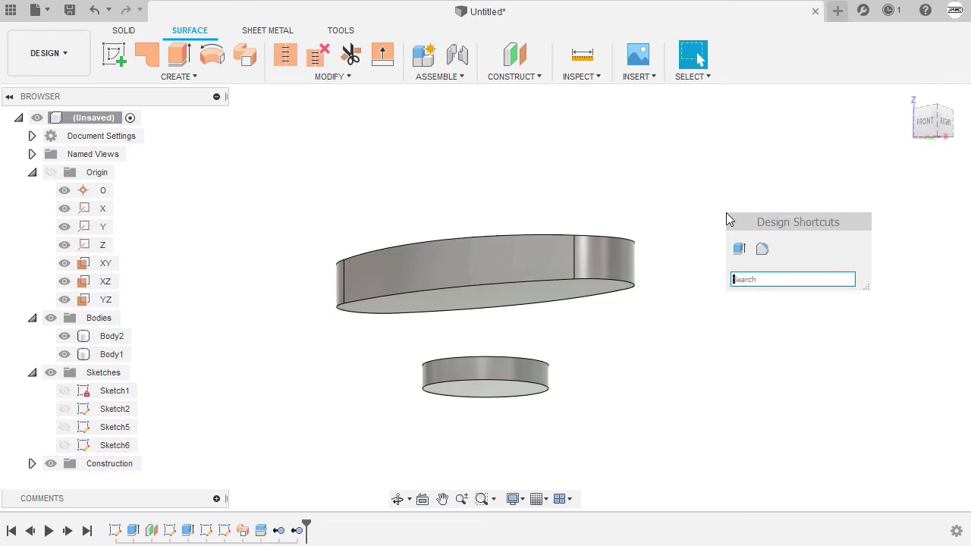
type("lo")
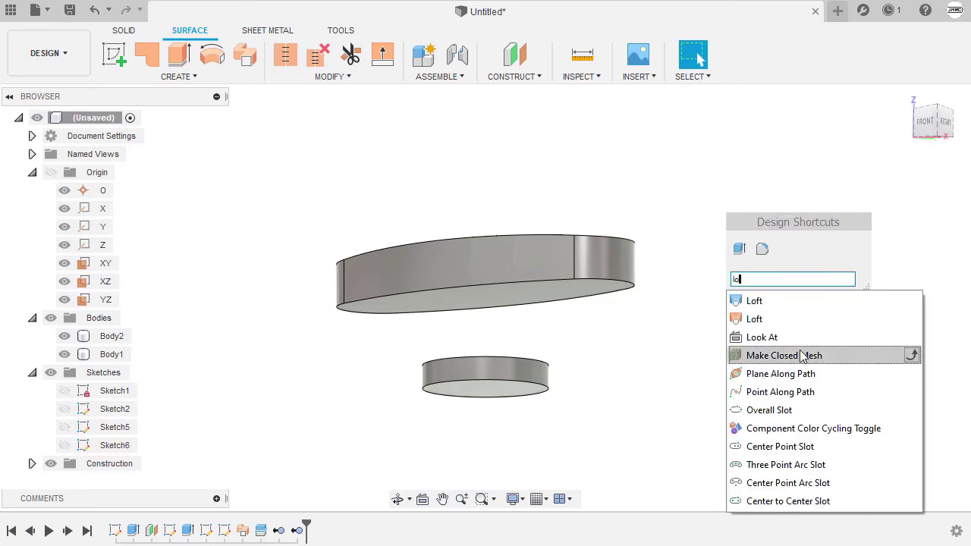
left_click(789, 302)
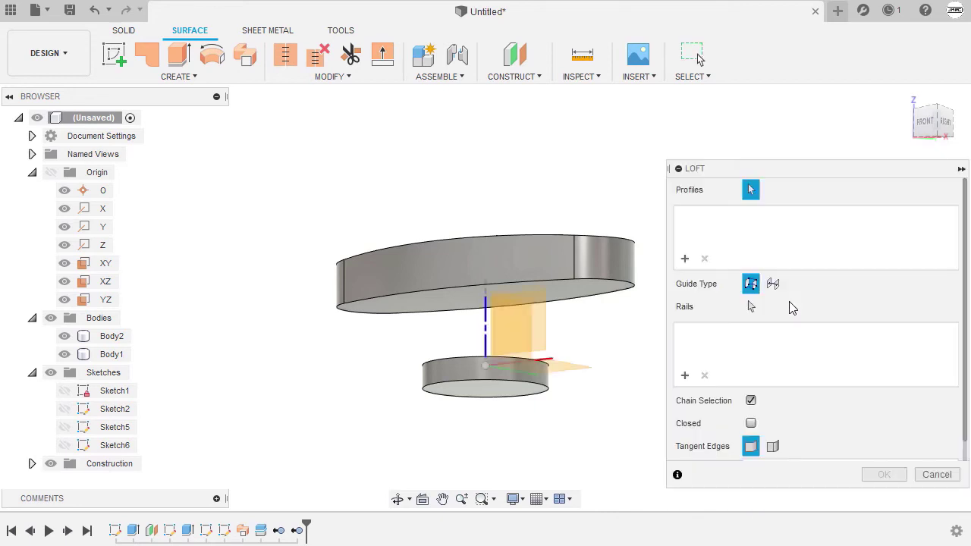
middle_click_drag(736, 309, 571, 252, "shift")
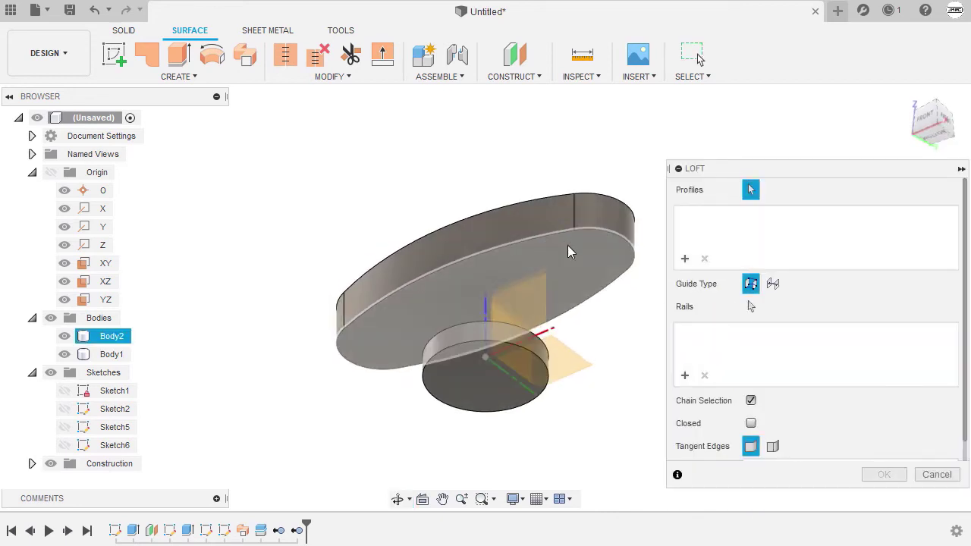
left_click(411, 307)
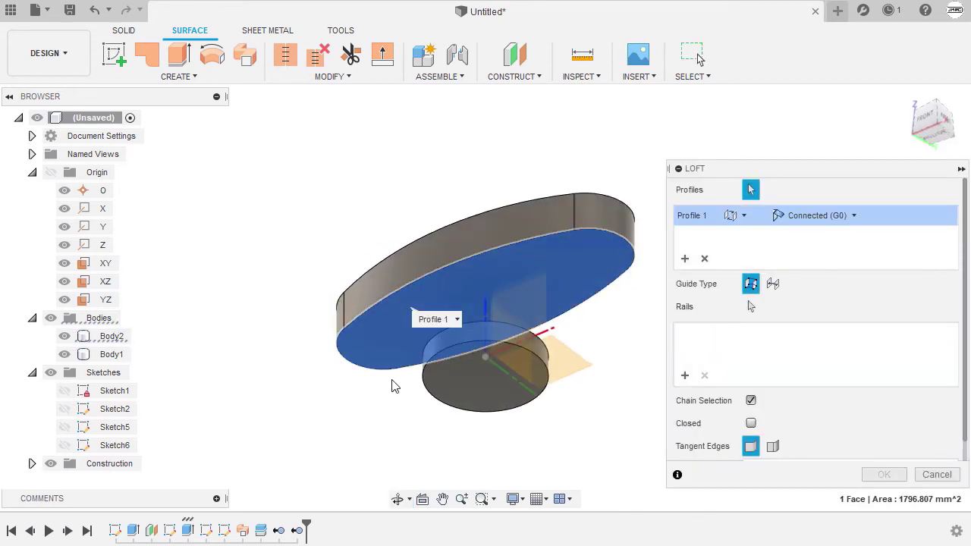
middle_click_drag(271, 310, 265, 362, "shift")
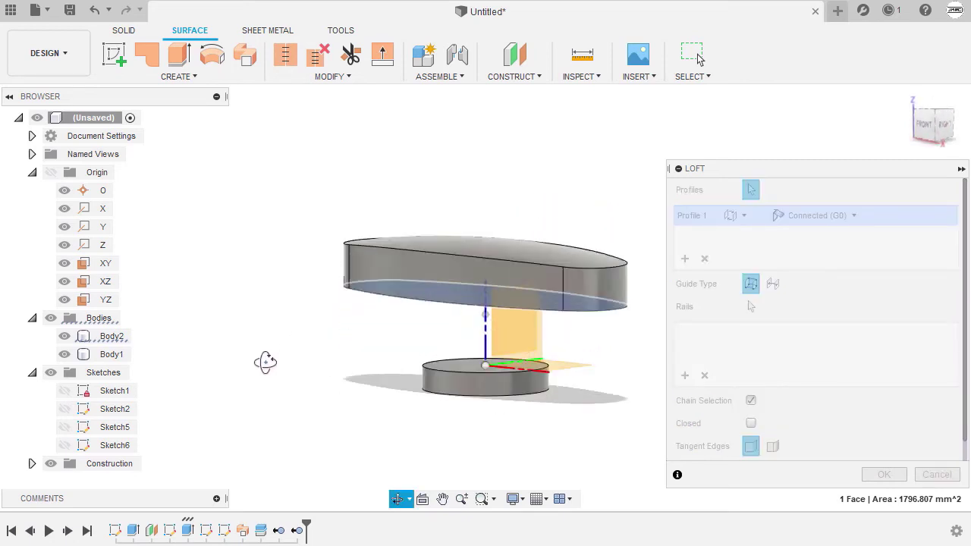
left_click(445, 368)
middle_click_drag(400, 360, 732, 326, "shift")
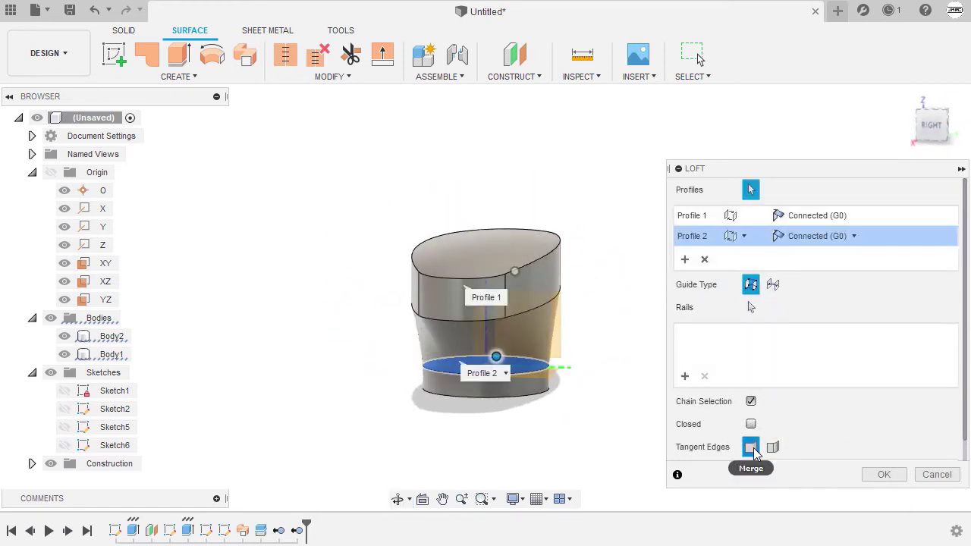
left_click(880, 476)
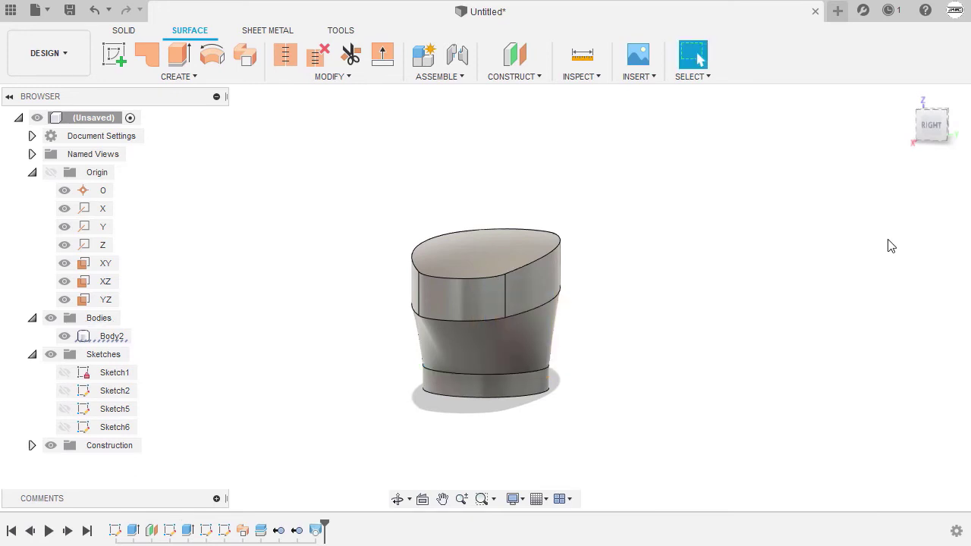
left_click(931, 125)
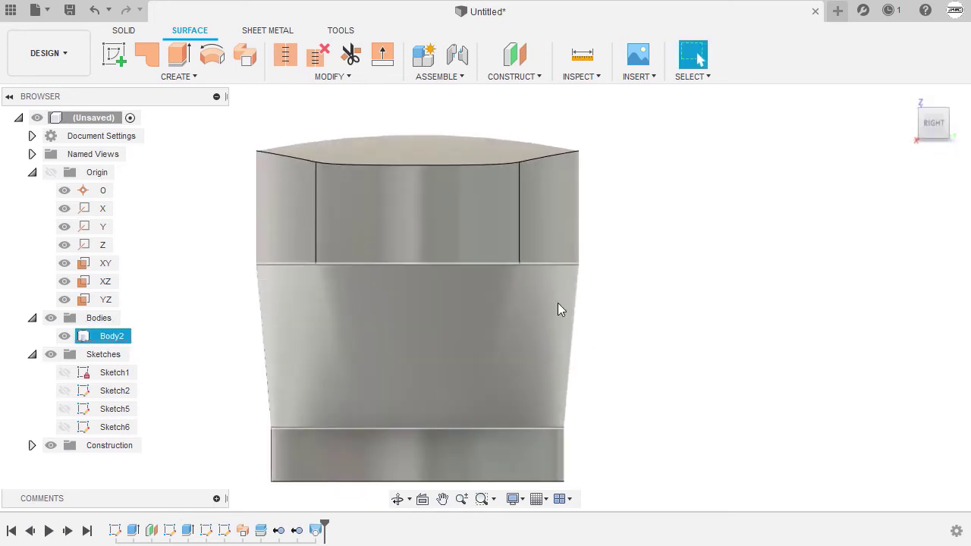
left_click(940, 144)
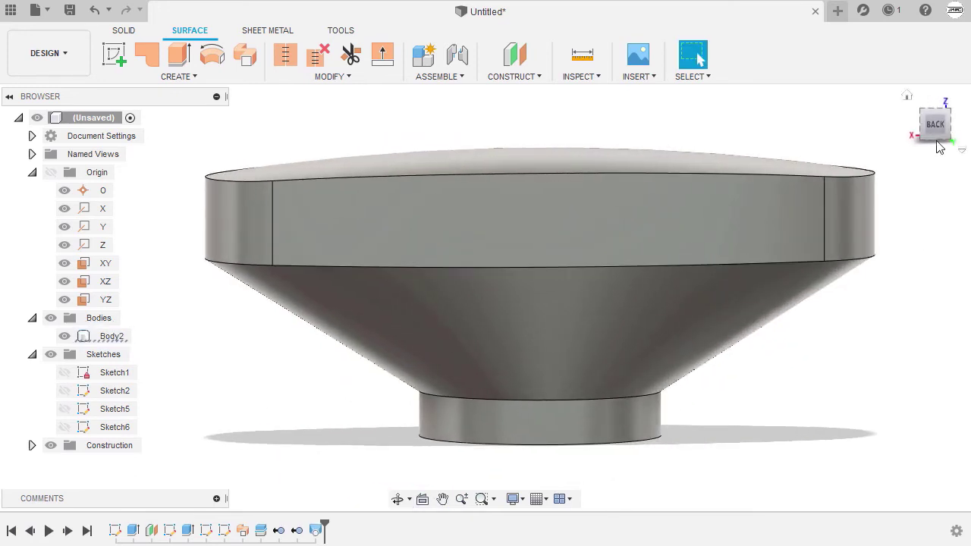
Step: Edit the oval handle's extrusion to set its taper angle to -3 degrees
middle_click_drag(880, 172, 806, 182, "shift")
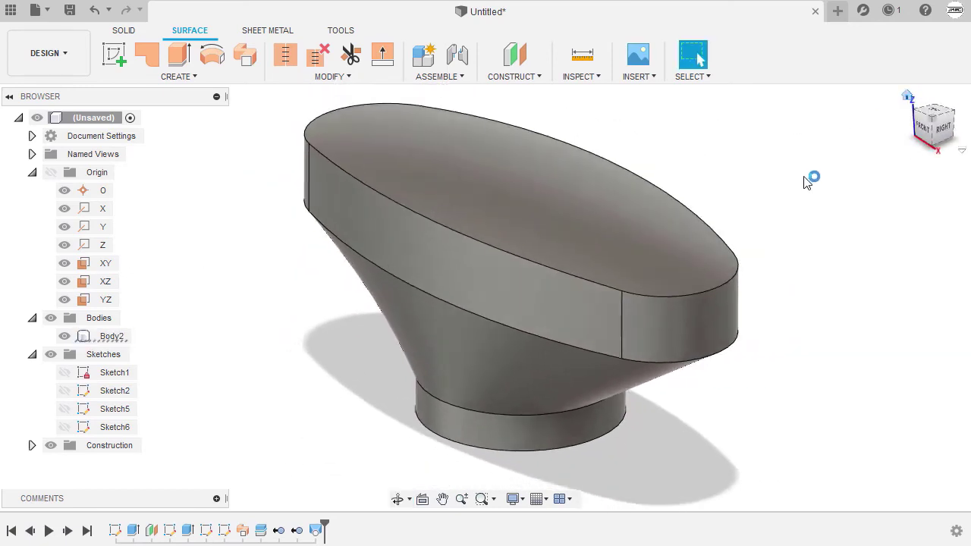
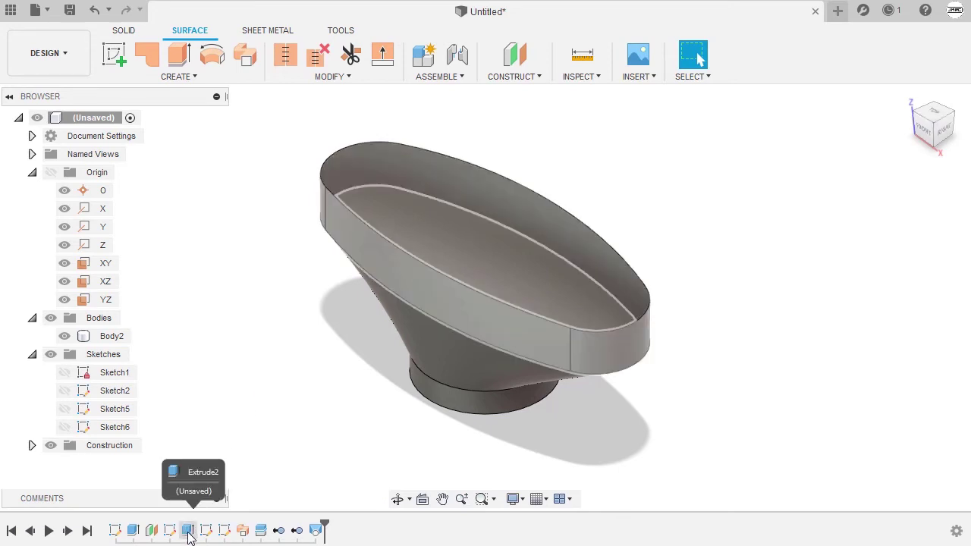
left_click(188, 531)
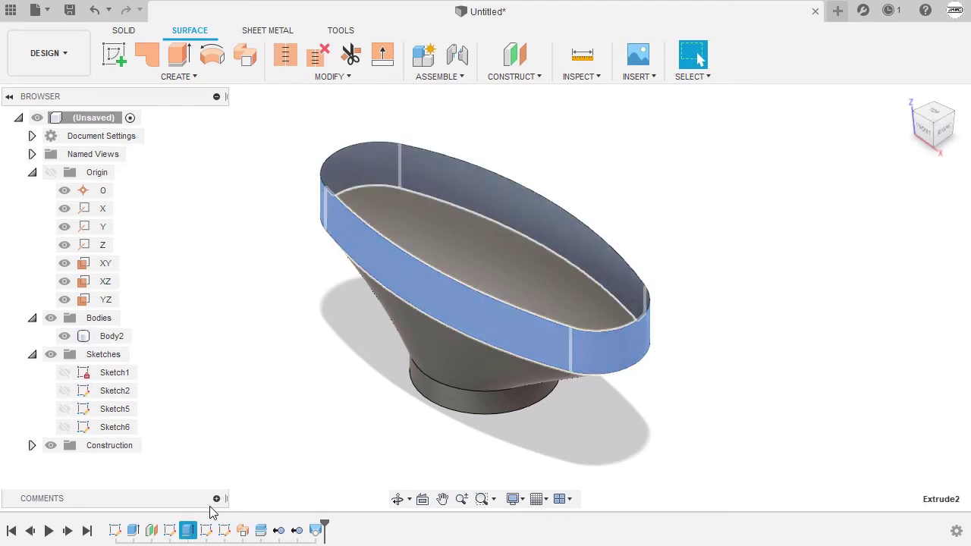
right_click(236, 208)
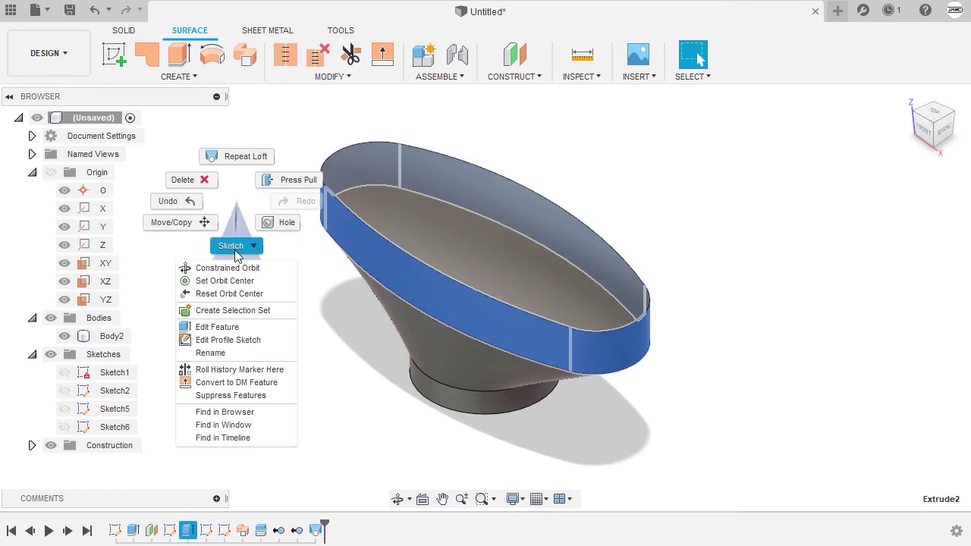
left_click(269, 332)
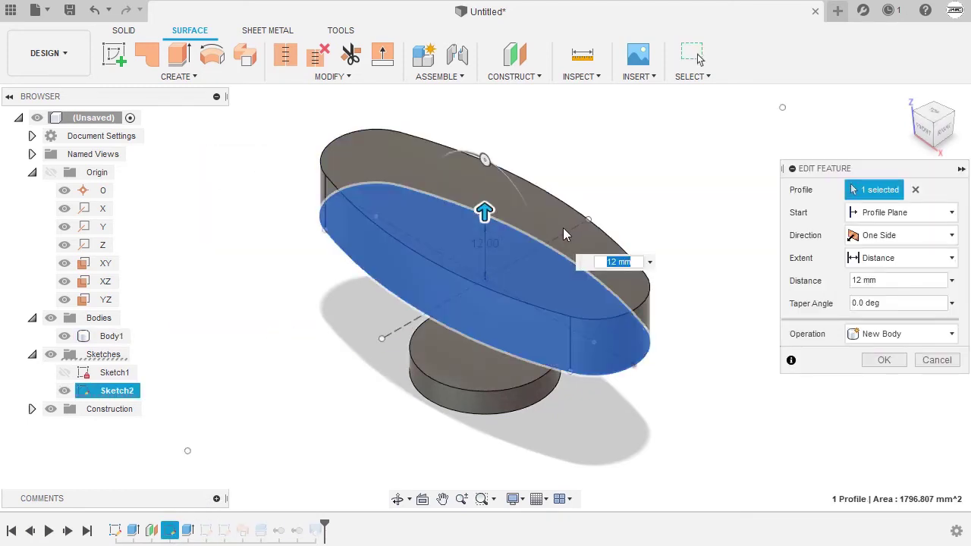
middle_click_drag(525, 191, 610, 367, "shift")
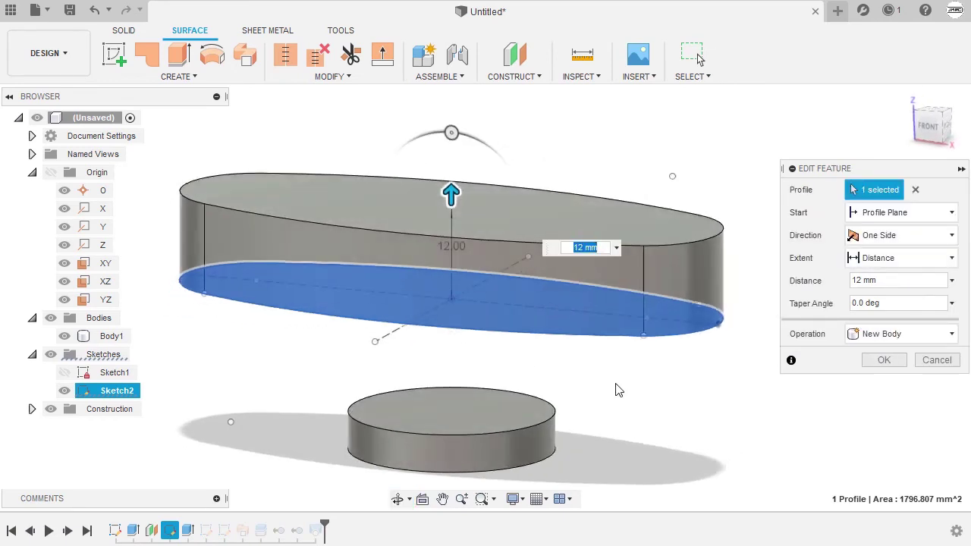
left_click(880, 304)
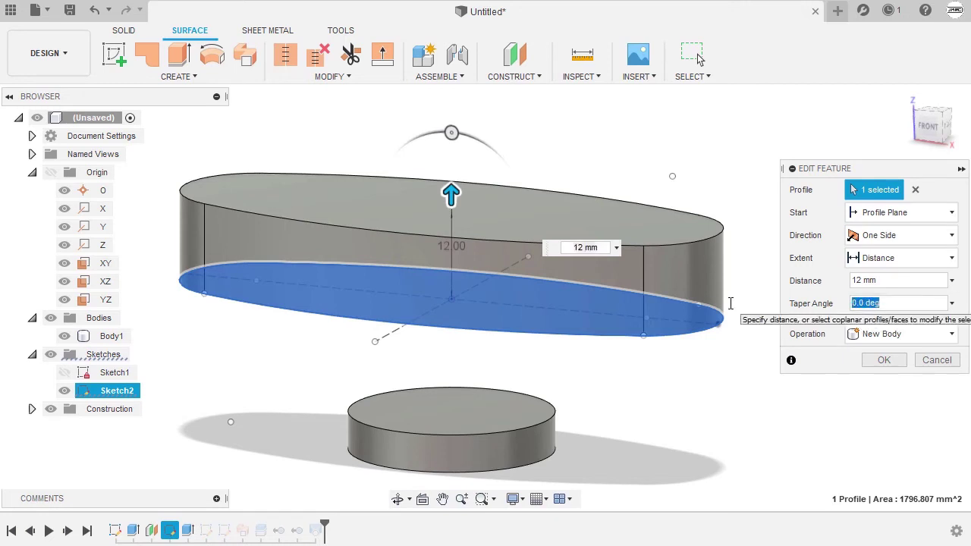
type("3")
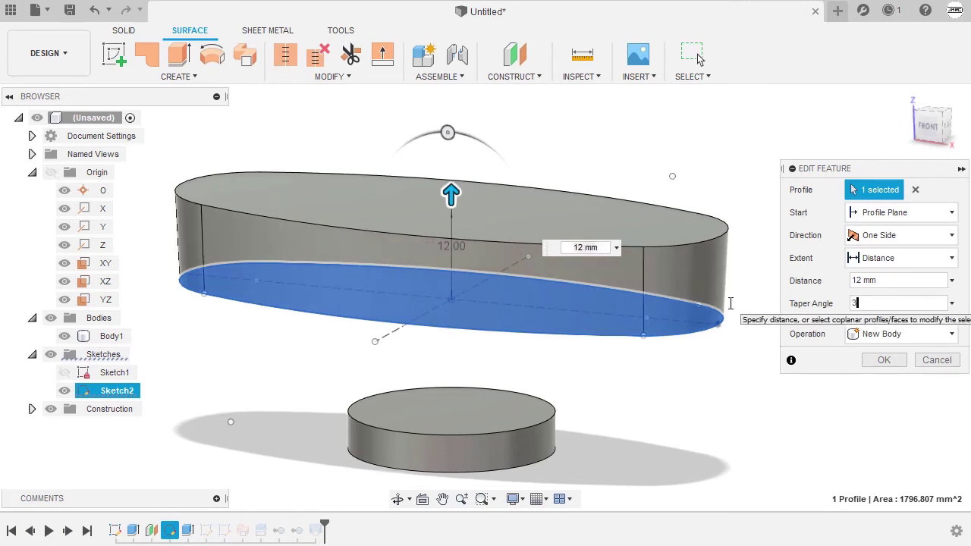
key("BackSpace")
type("-")
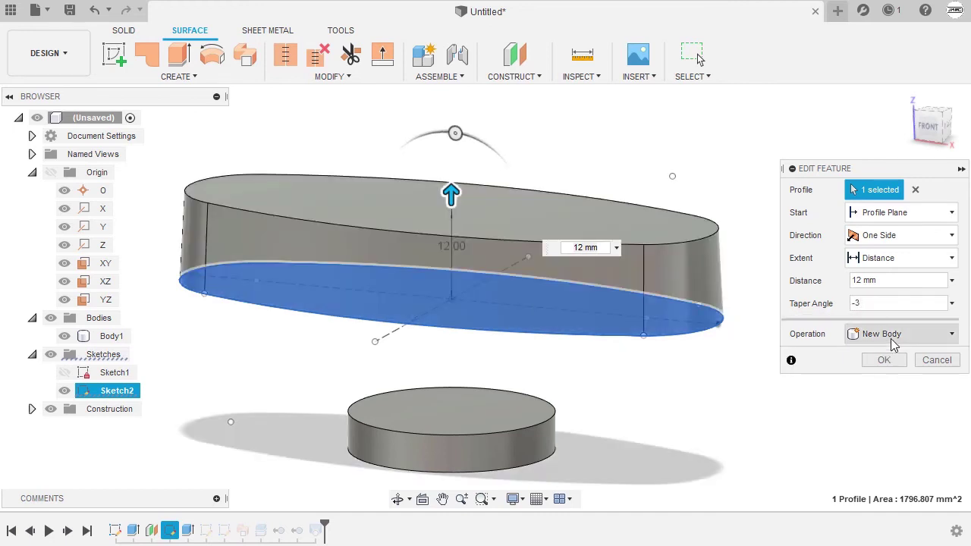
left_click(883, 360)
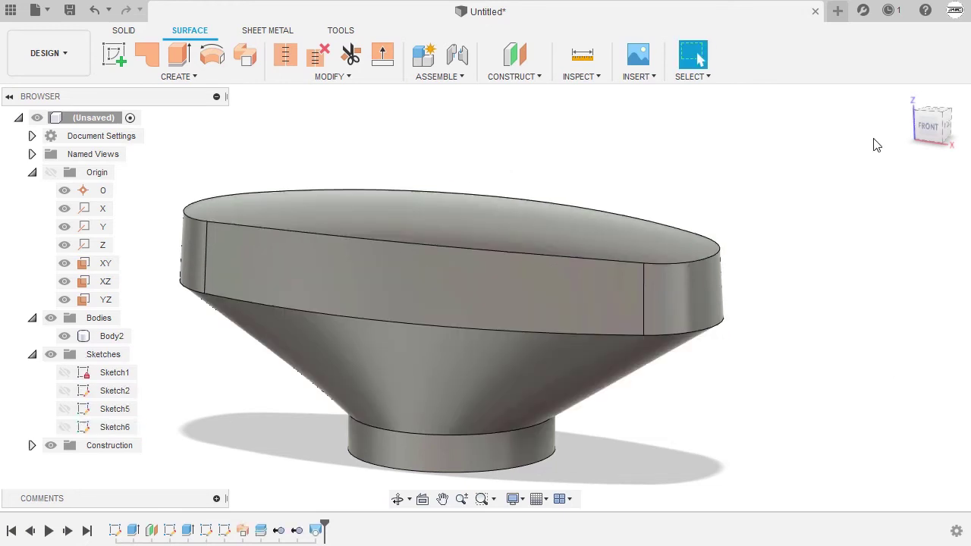
left_click(908, 98)
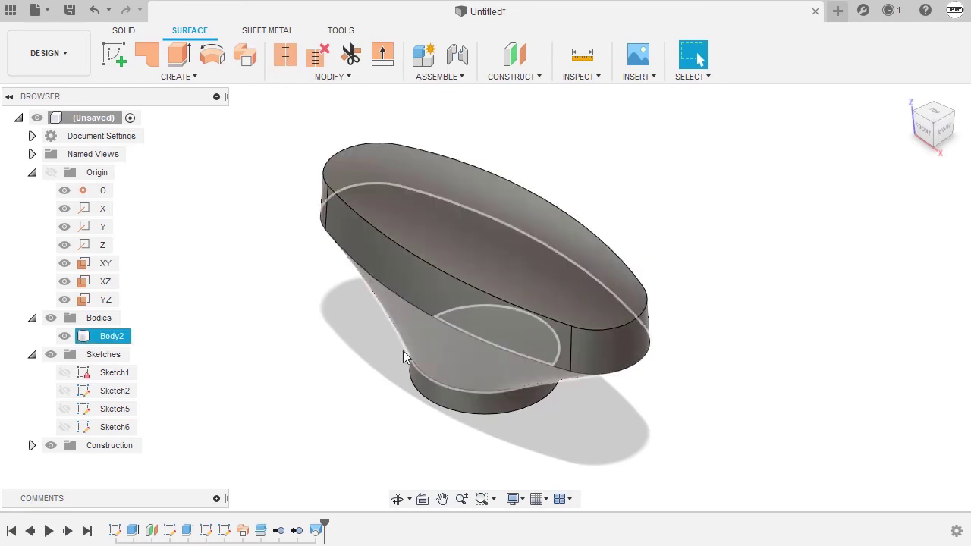
Step: Change the operation of the loft between the handle and the round base from Join to New Body
left_click(111, 339)
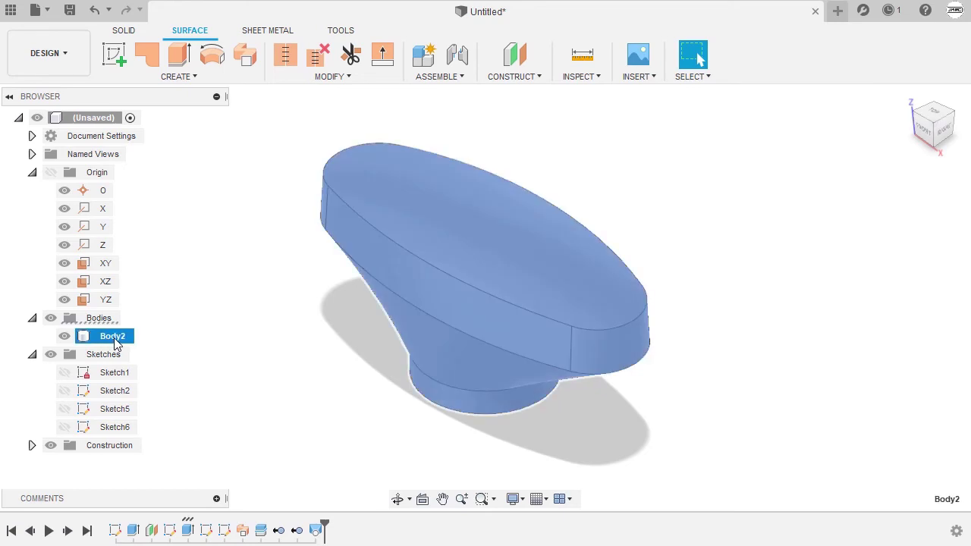
left_click(238, 314)
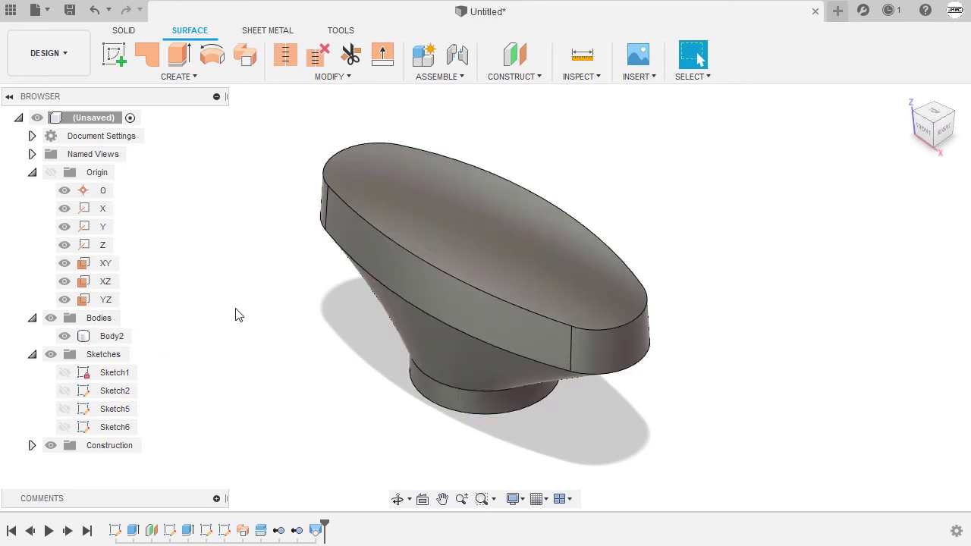
left_click(317, 532)
left_click(301, 379)
left_click(317, 531)
double_click(317, 532)
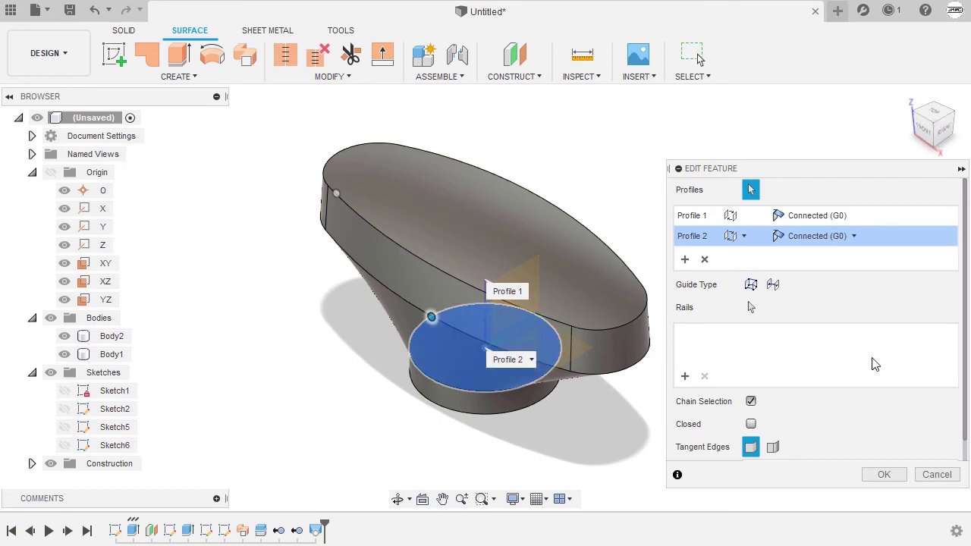
scroll(880, 361, "down", 1)
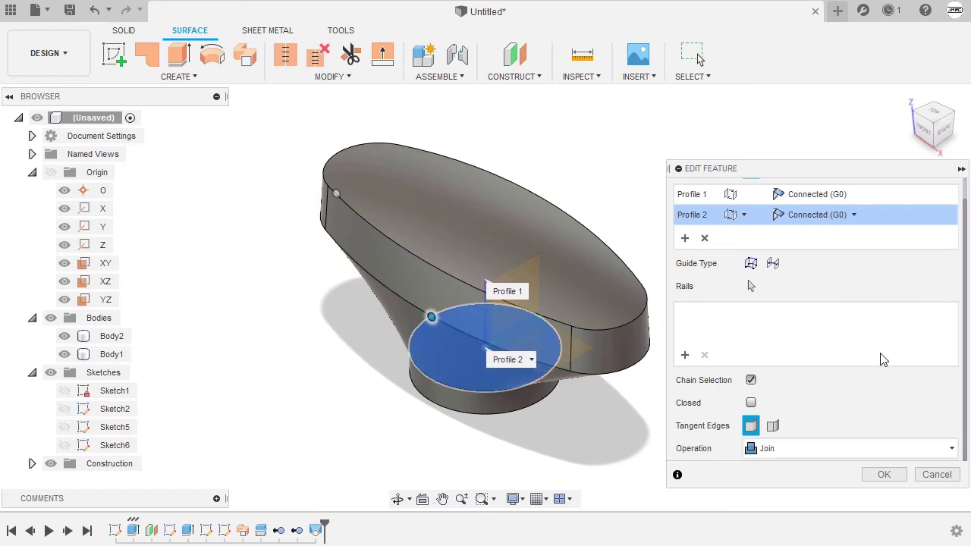
left_click(855, 449)
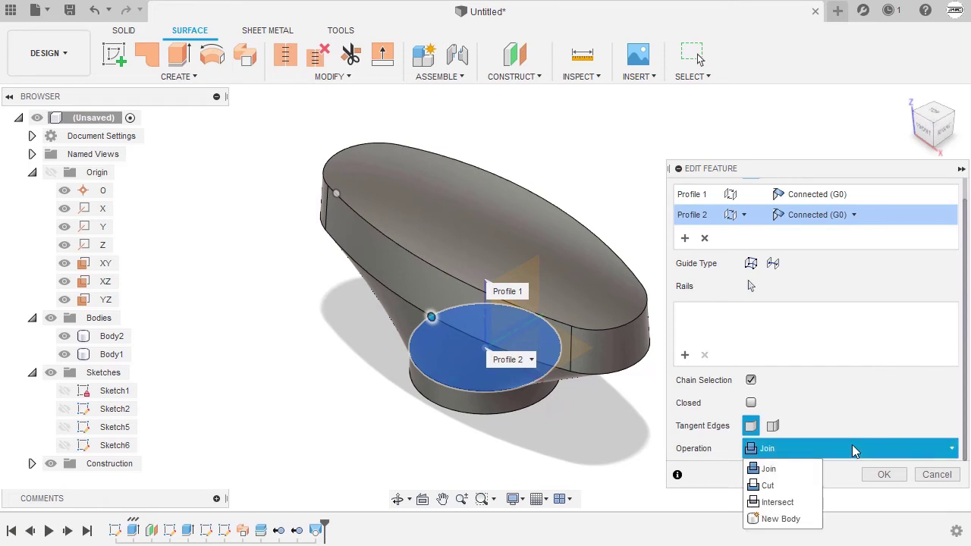
left_click(781, 519)
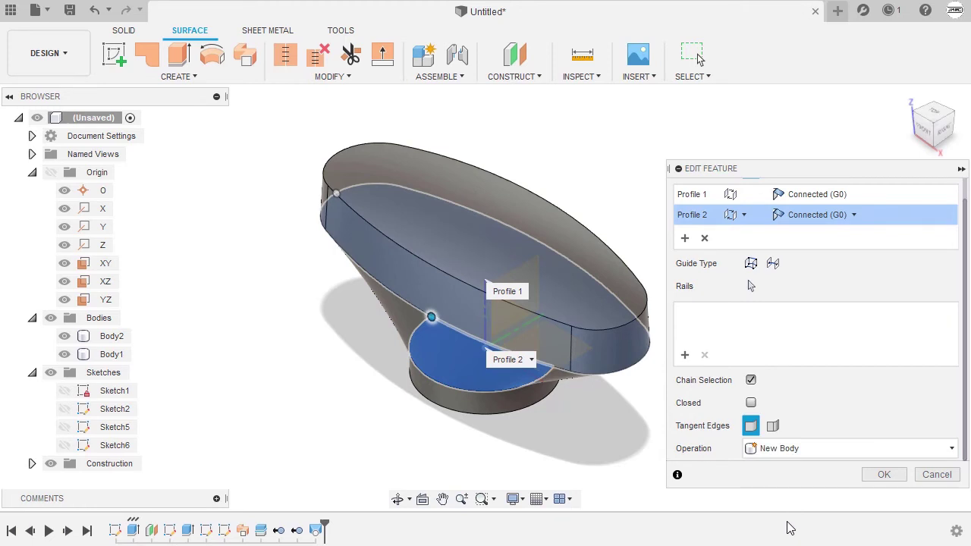
left_click(886, 475)
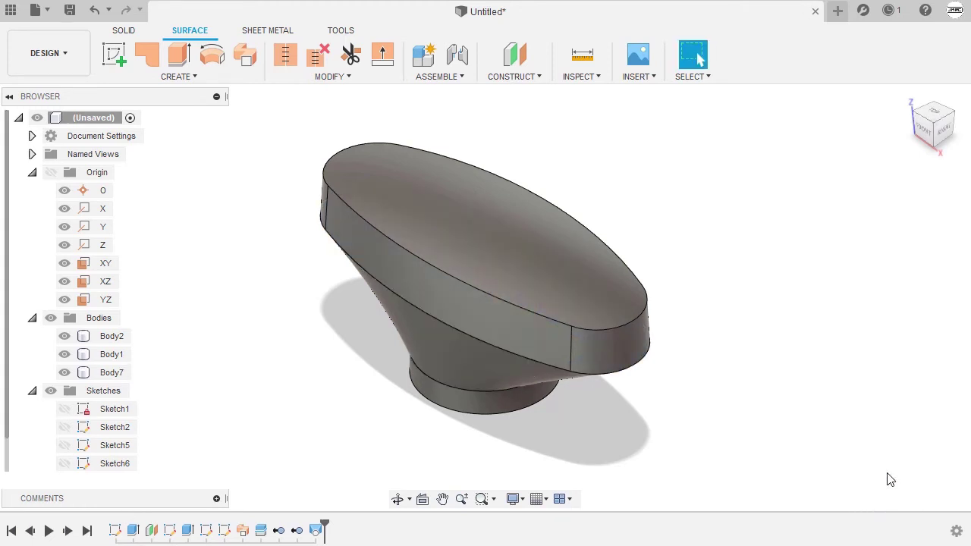
Step: Examine the oval handle, round base and loft bodies one by one to check which geometry each contains
left_click(114, 337)
left_click(111, 352)
left_click(111, 371)
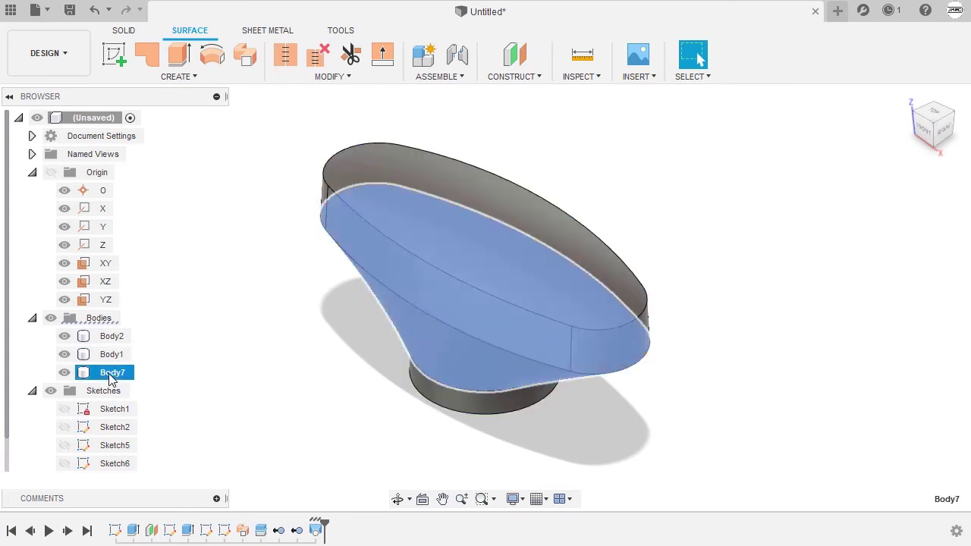
left_click(289, 322)
middle_click_drag(289, 322, 265, 329)
scroll(323, 323, "up", 2)
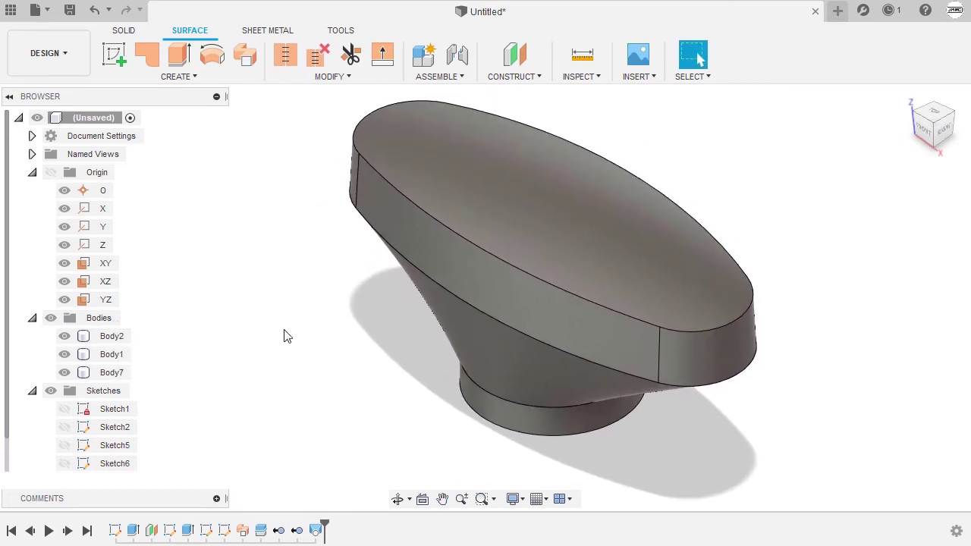
left_click(910, 98)
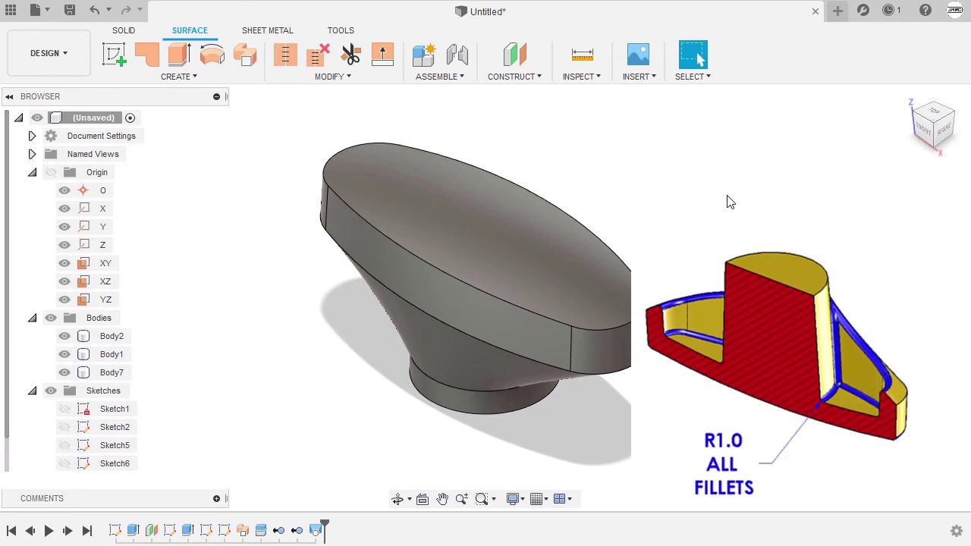
left_click(111, 336)
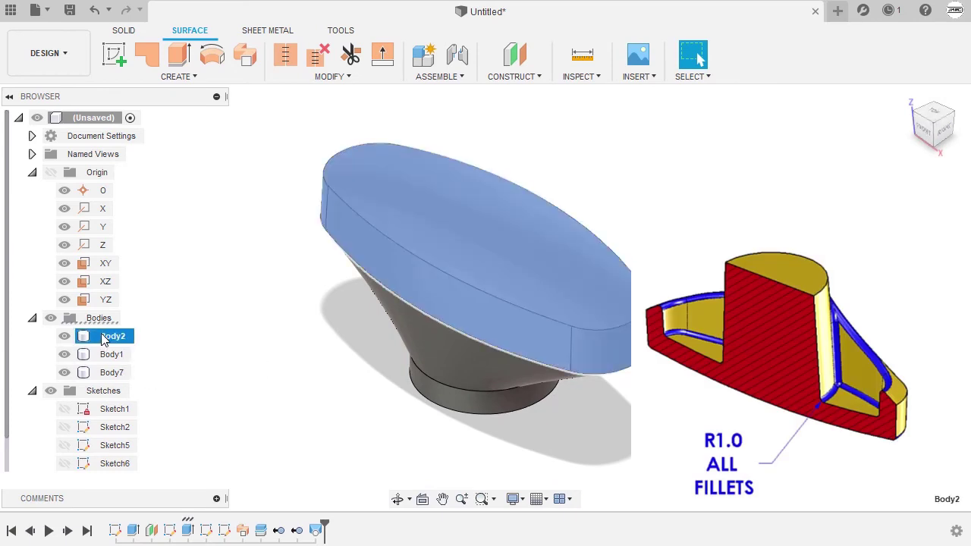
left_click(112, 354)
key("Escape")
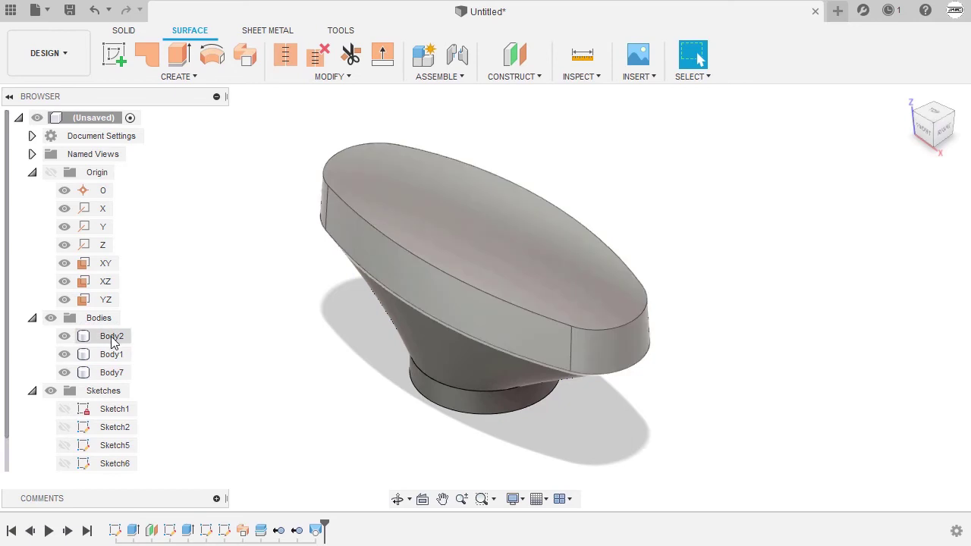
left_click(113, 372)
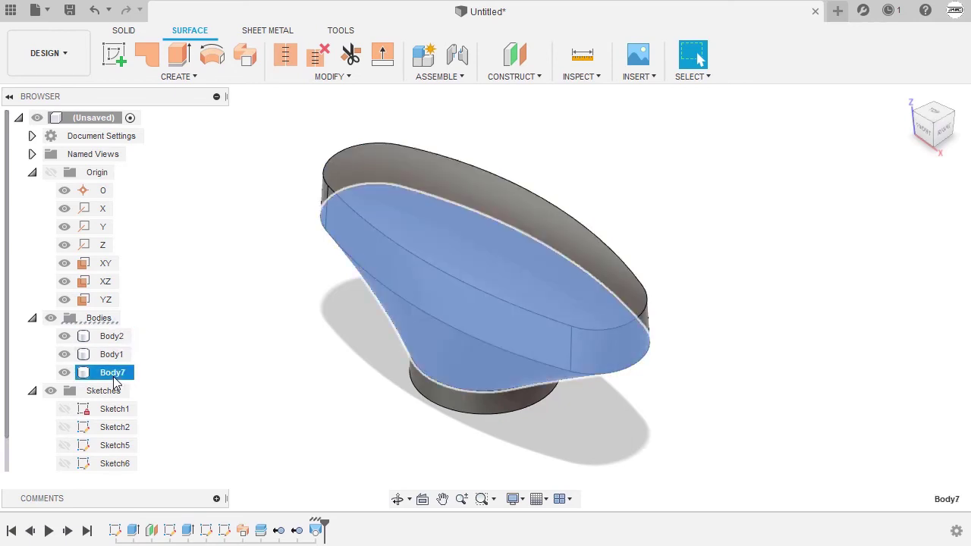
key("Escape")
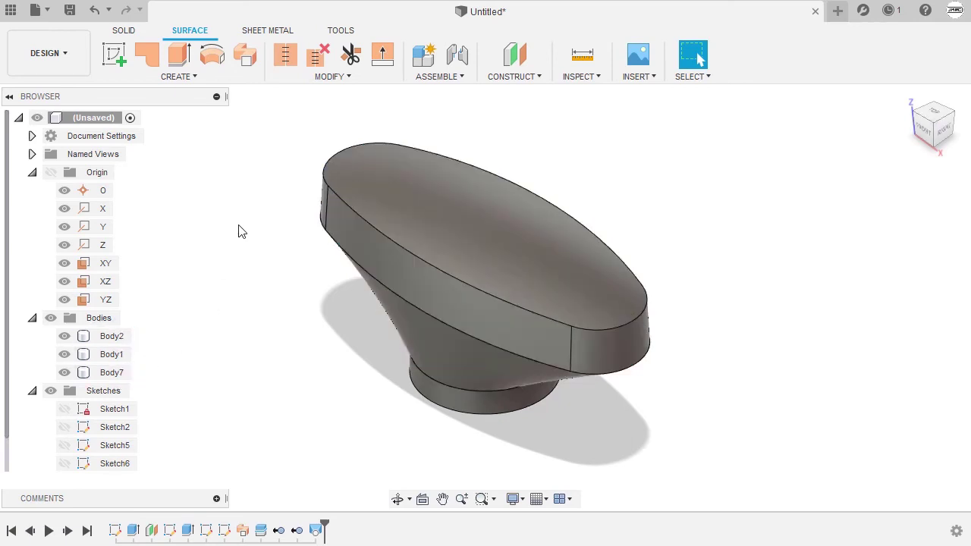
Step: Combine the oval handle body (Body2) with the lofted body (Body7) using the Join operation, without keeping the tools
key("s")
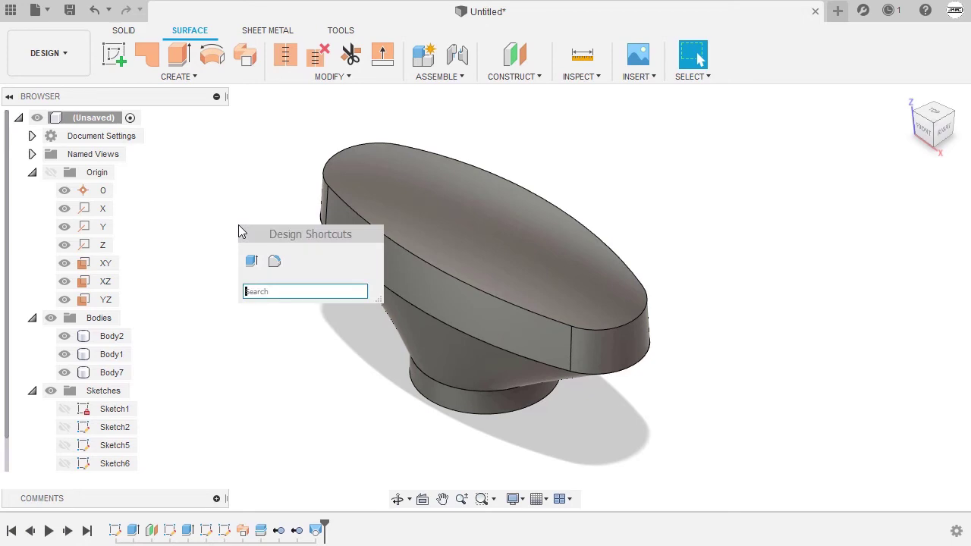
type("co")
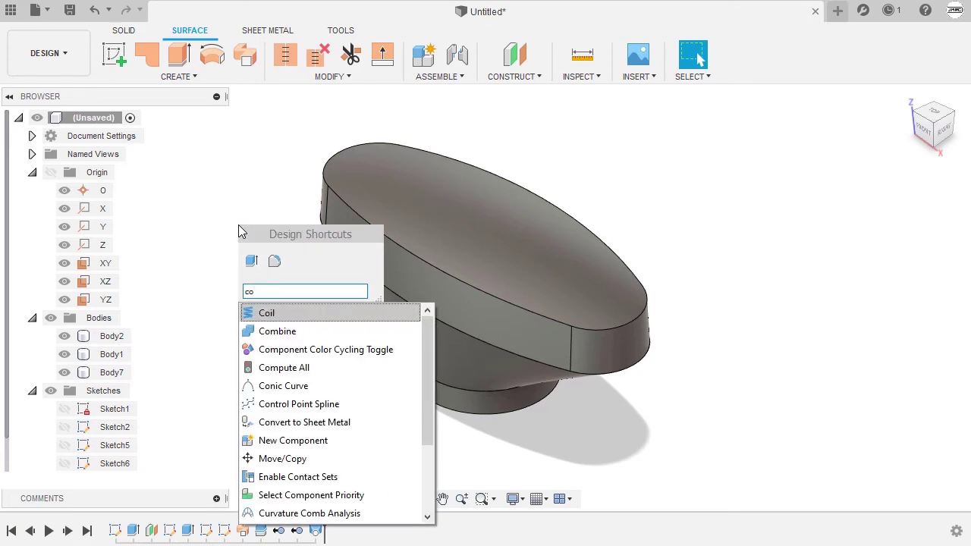
left_click(330, 331)
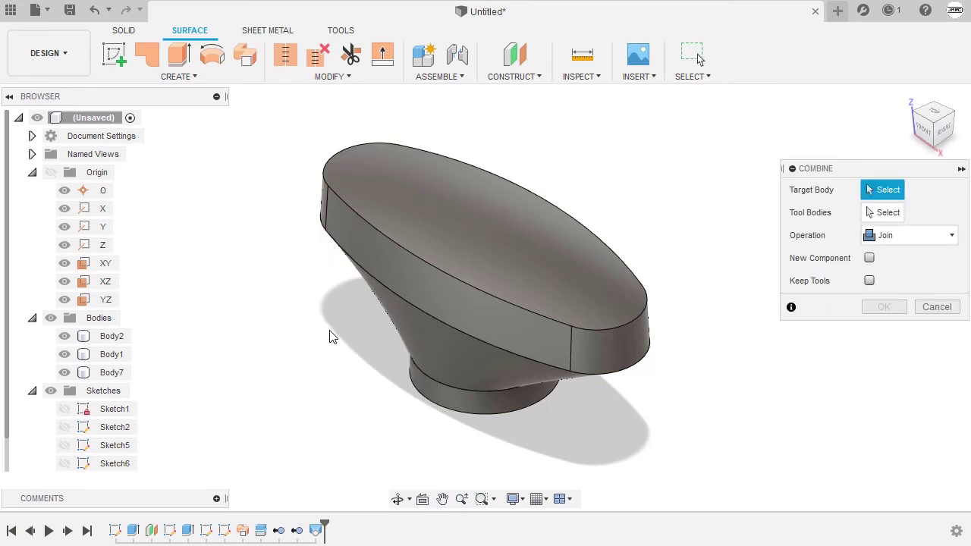
left_click(114, 336)
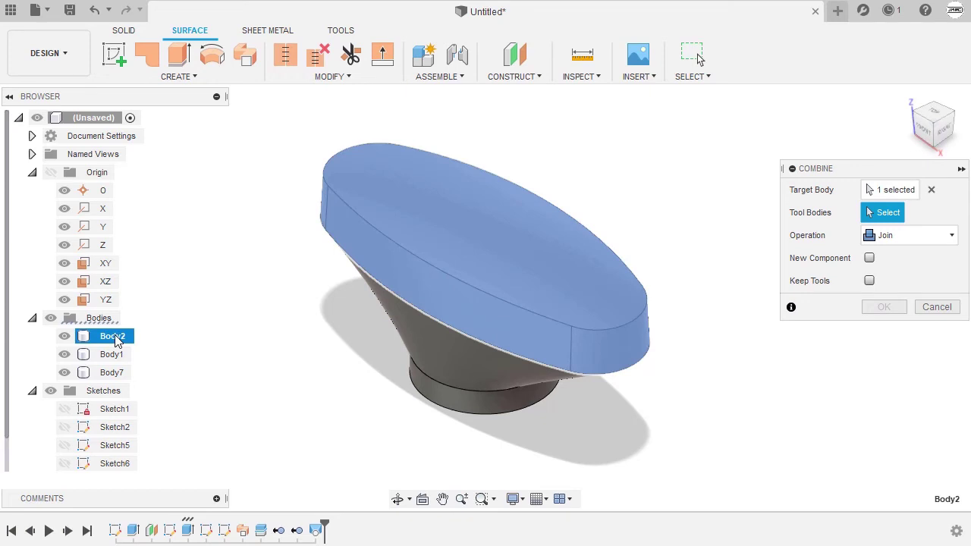
left_click(113, 372)
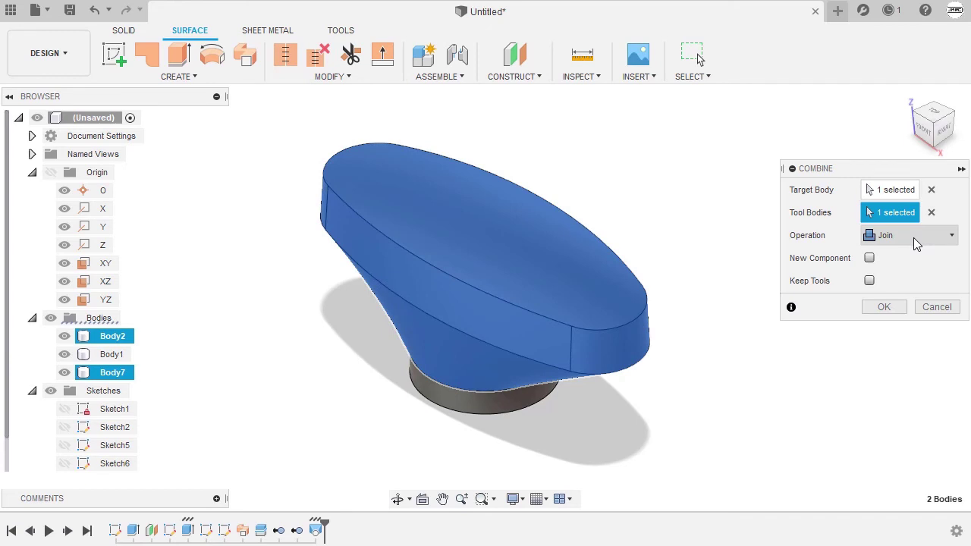
left_click(885, 307)
Step: Hide the round base body, Body1
middle_click_drag(763, 256, 753, 201, "shift")
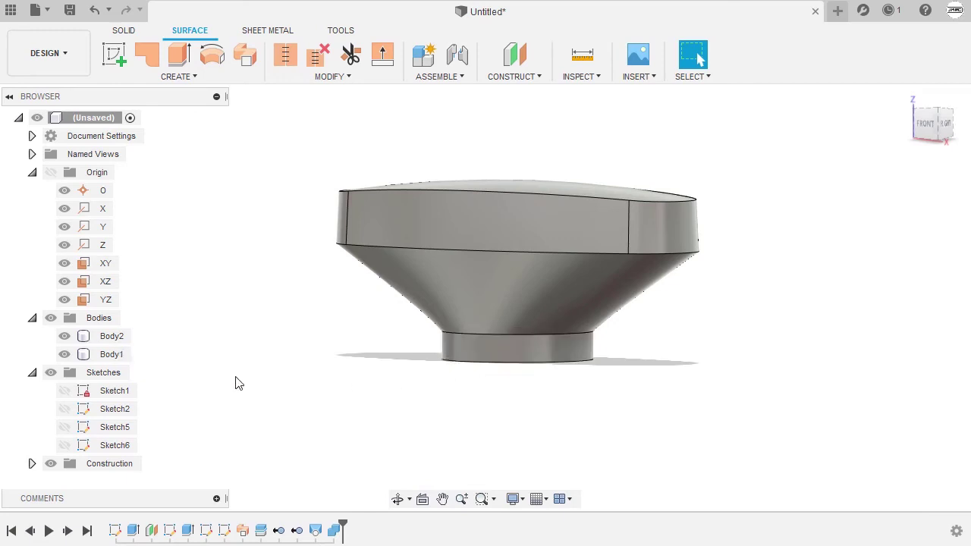
left_click(60, 354)
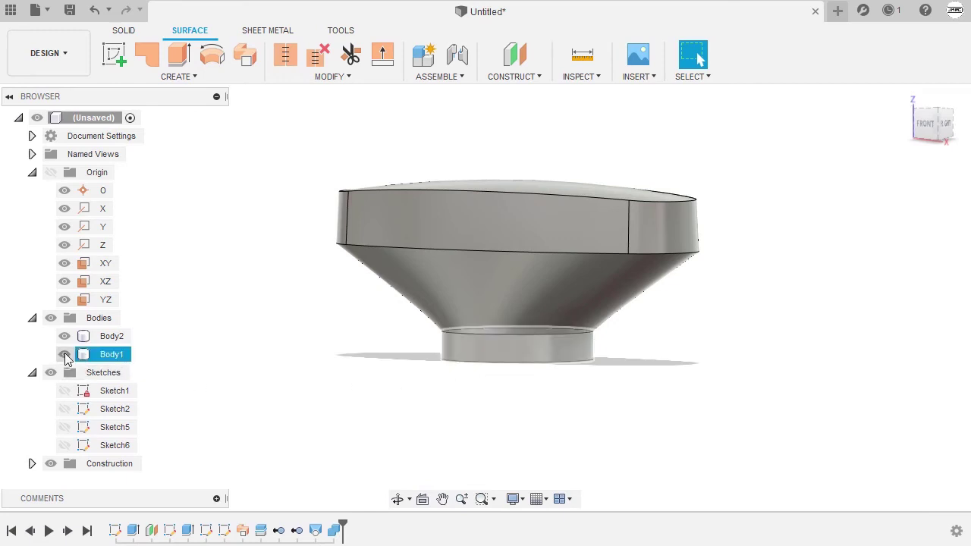
left_click(64, 355)
Step: Try to shell Body2 to the inside at 5 mm, removing the lofted side face and the round bottom face
middle_click_drag(546, 329, 742, 335, "shift")
scroll(743, 335, "down", 2)
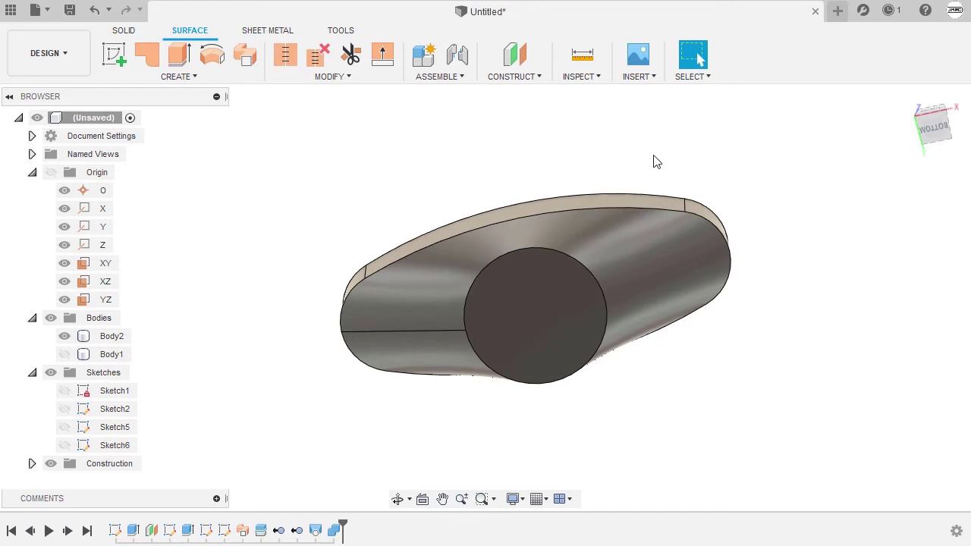
key("s")
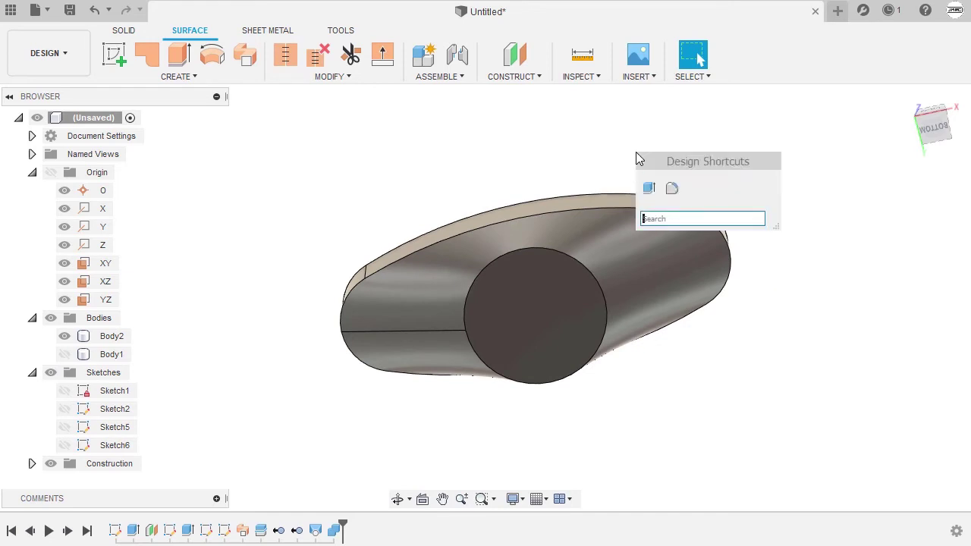
type("sh")
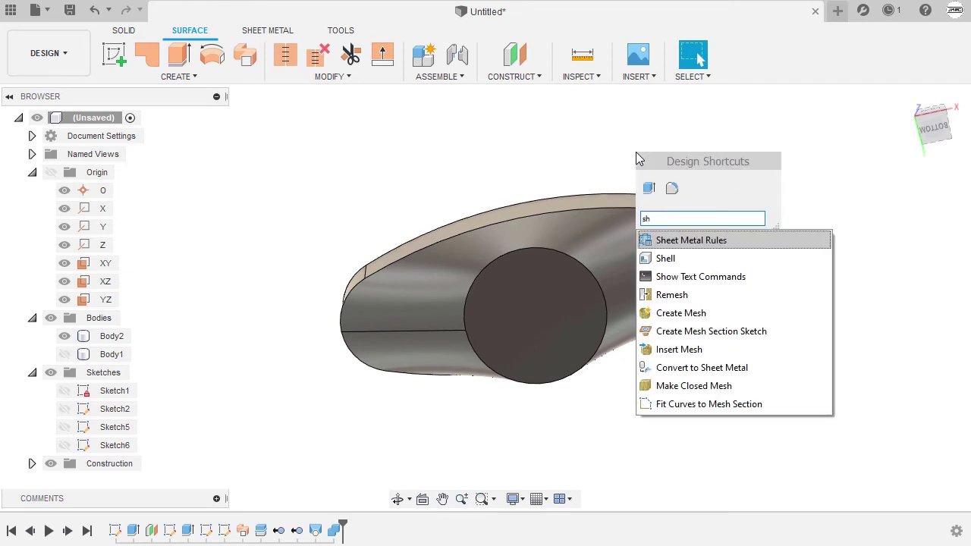
left_click(683, 262)
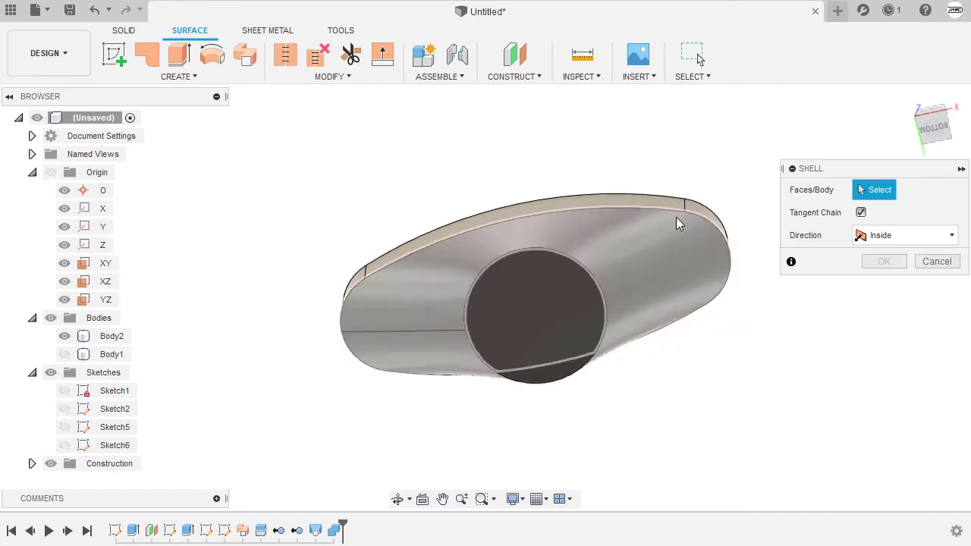
middle_click_drag(676, 217, 676, 137)
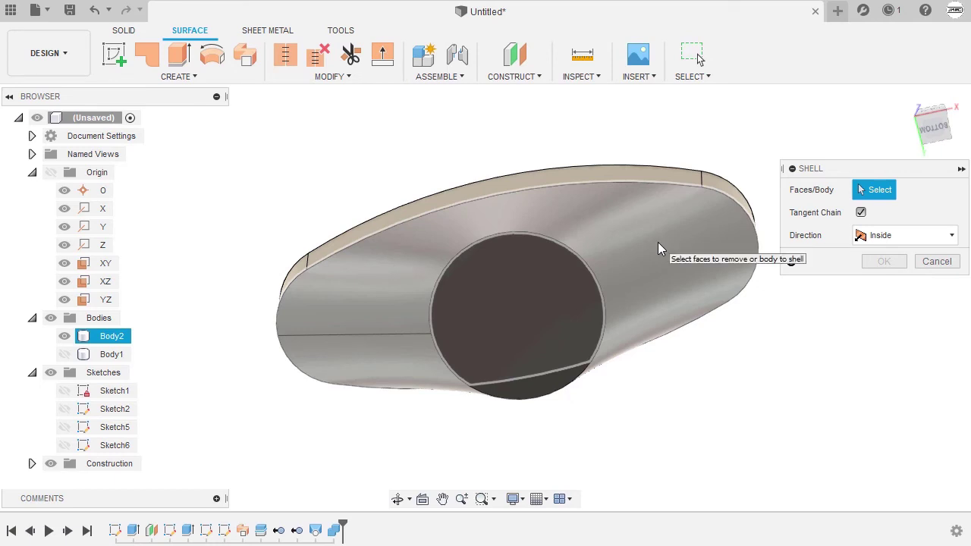
left_click(658, 243)
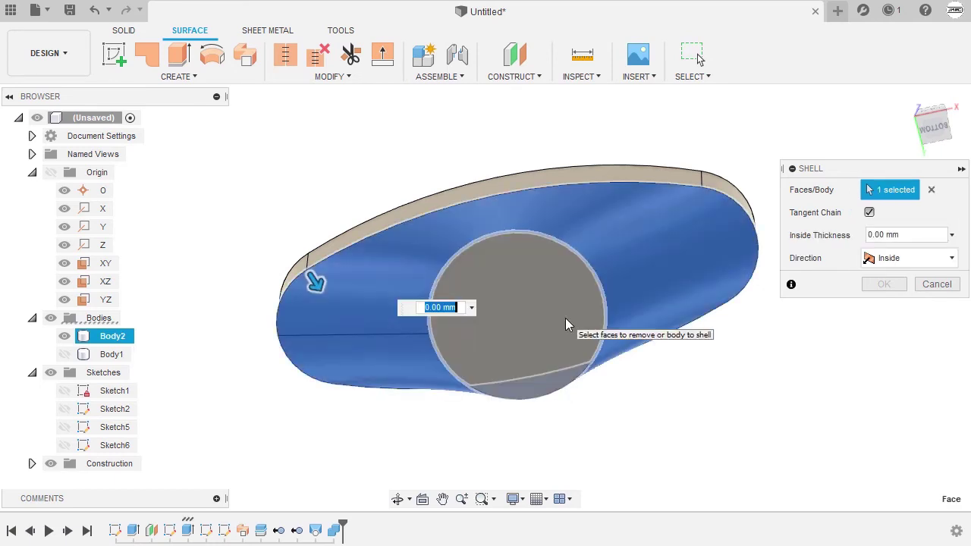
left_click(565, 317)
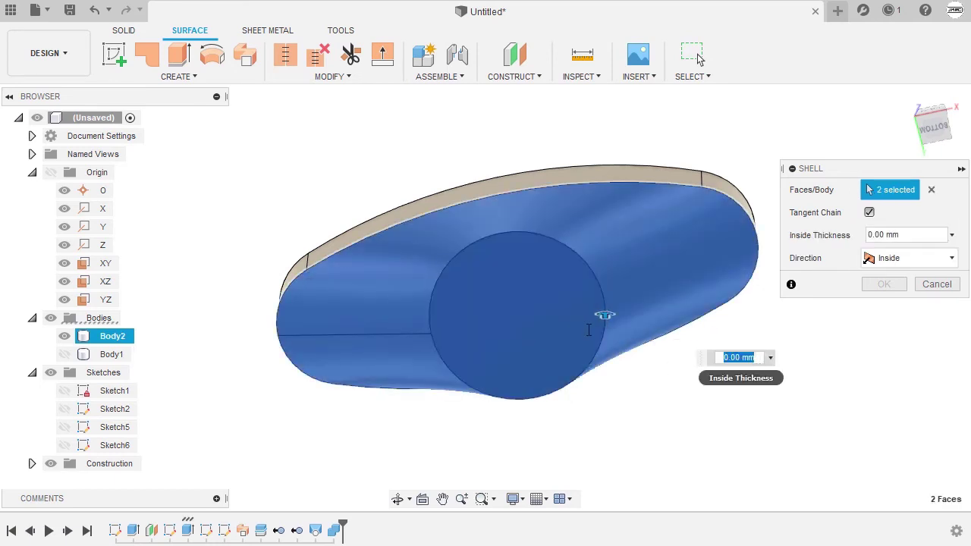
type("5")
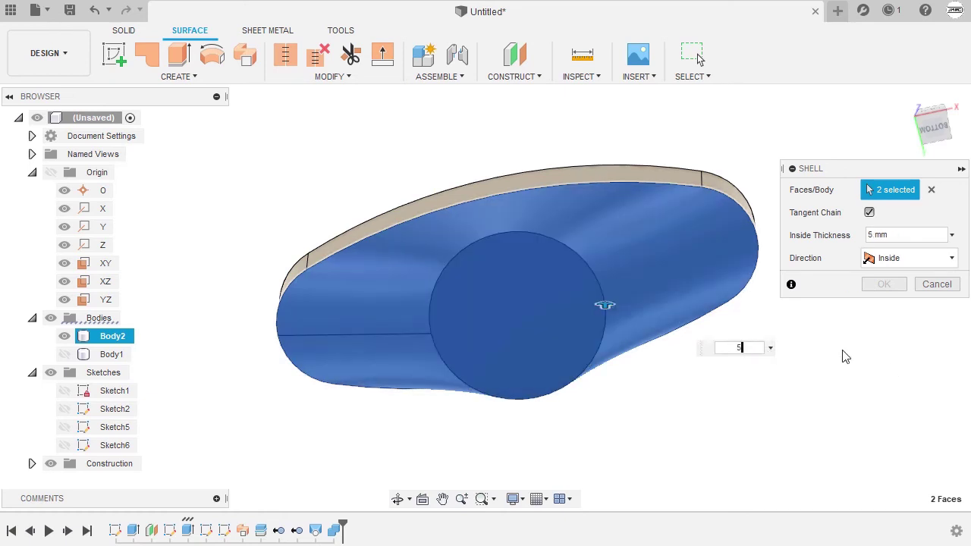
middle_click_drag(835, 364, 822, 393, "shift")
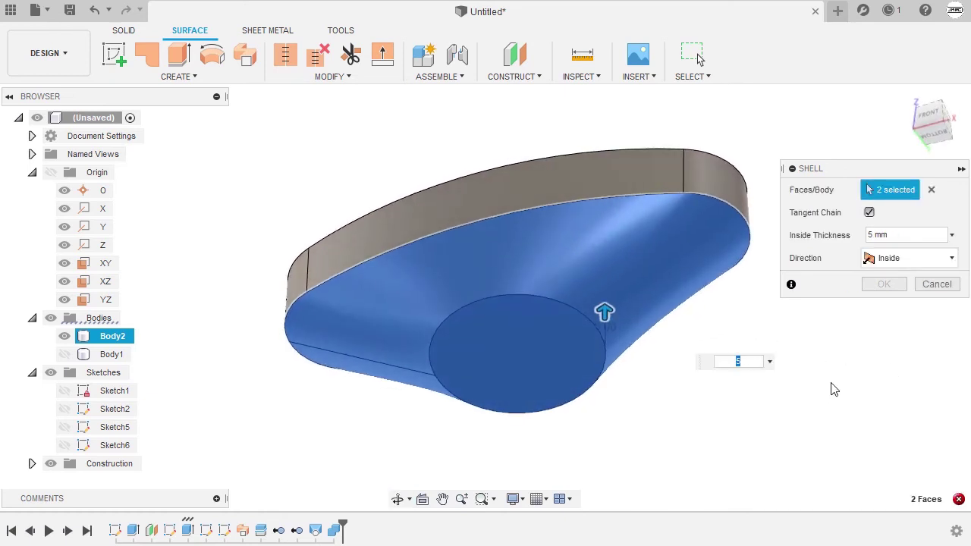
middle_click_drag(630, 358, 642, 336, "shift")
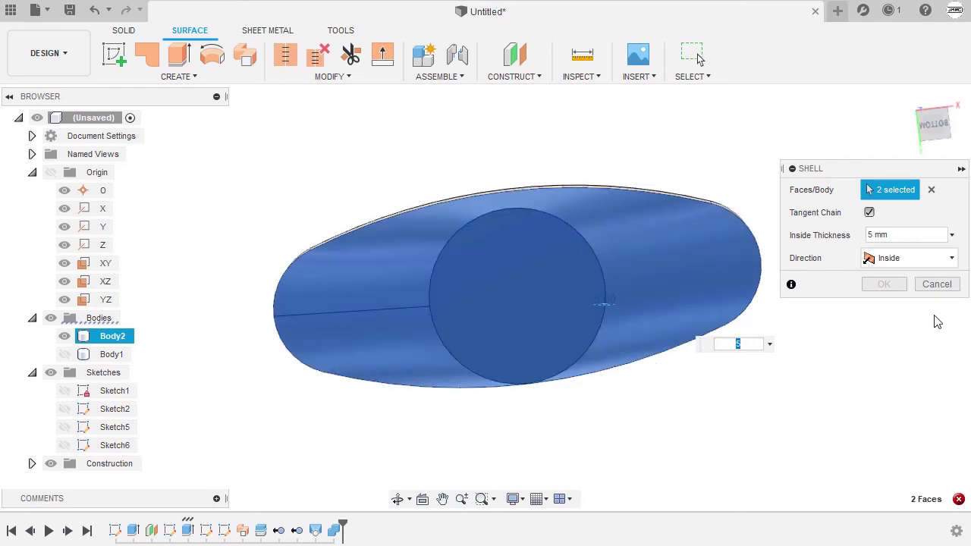
left_click(937, 283)
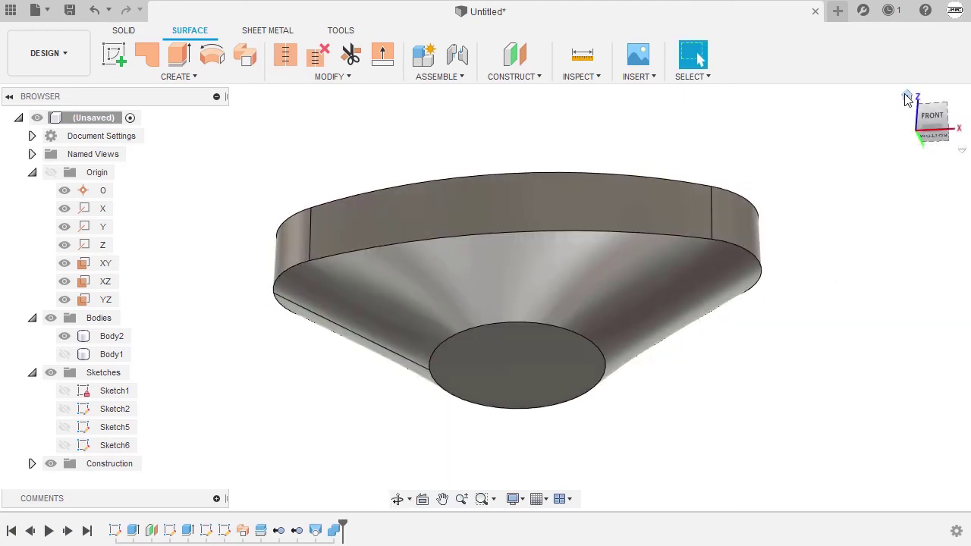
Step: Edit the loft between the oval handle and the round base so that its tangent edges are kept rather than merged
left_click(905, 97)
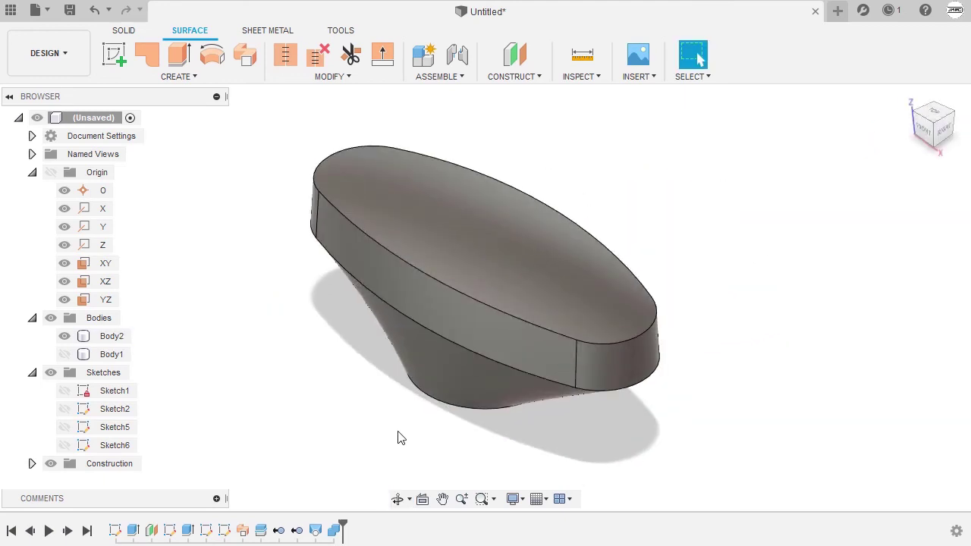
double_click(316, 531)
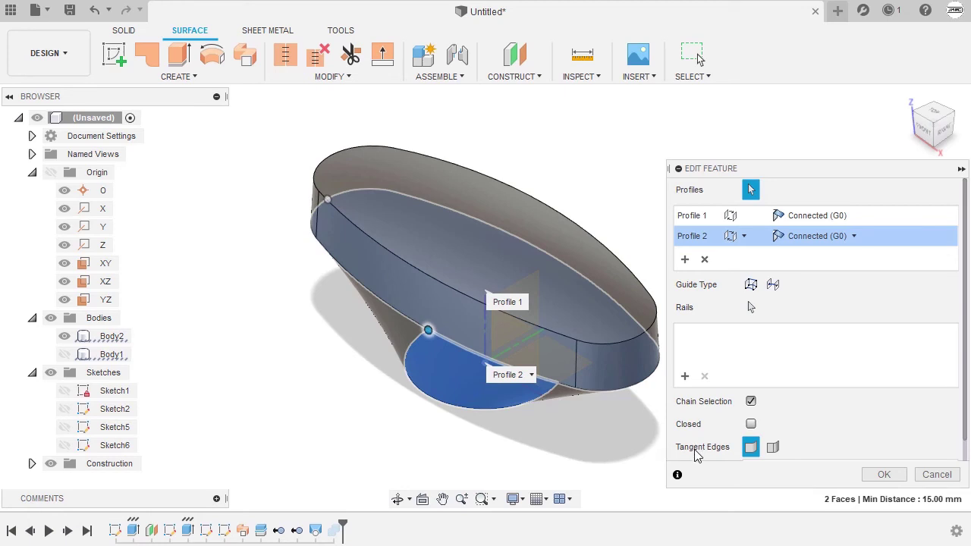
left_click(773, 448)
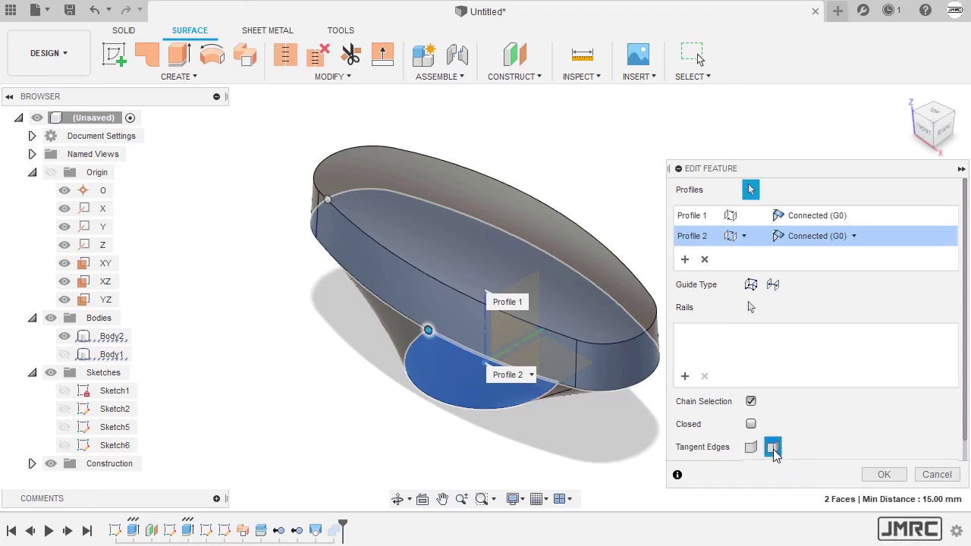
left_click(883, 475)
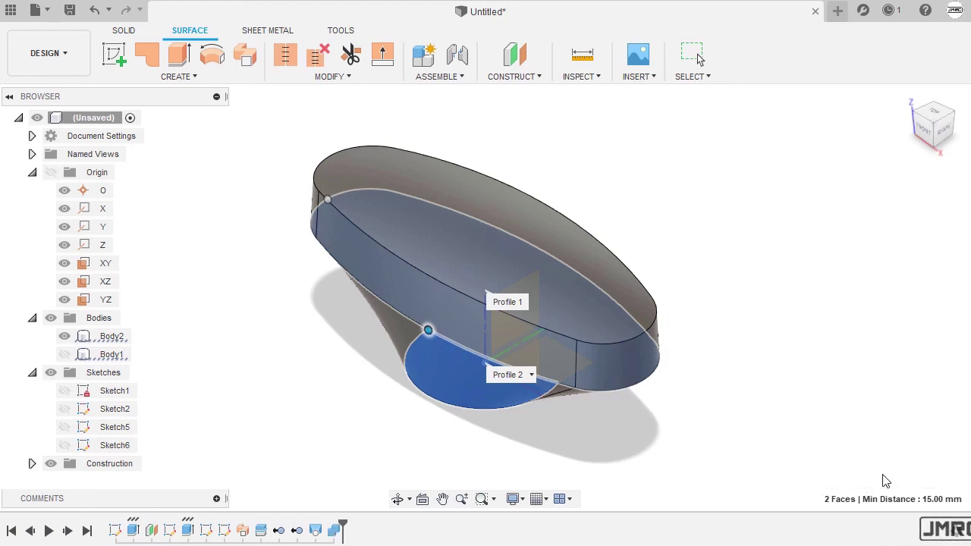
Step: Shell Body2 to the inside at 5 mm, removing the round bottom face and the lofted side face at one end
middle_click_drag(772, 317, 820, 148, "shift")
left_click(934, 122)
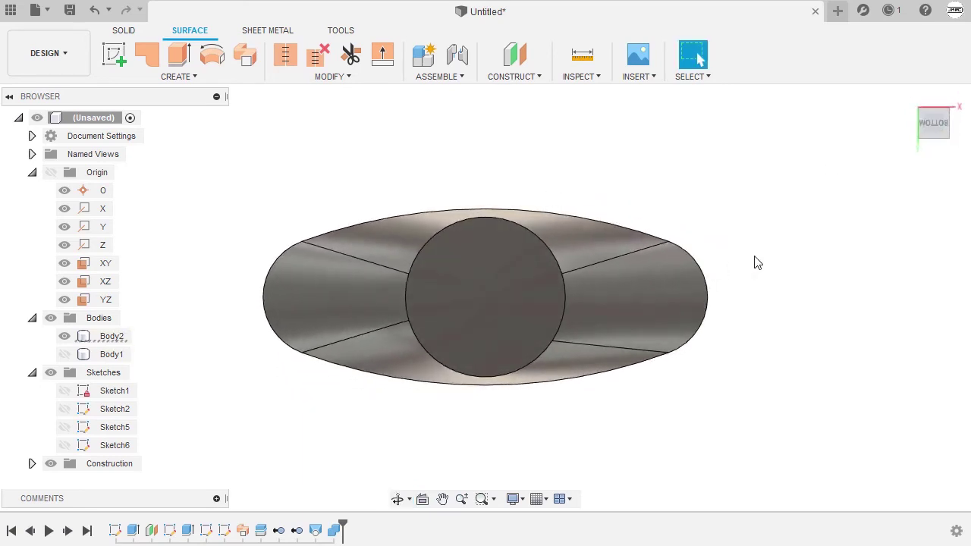
key("Escape")
key("s")
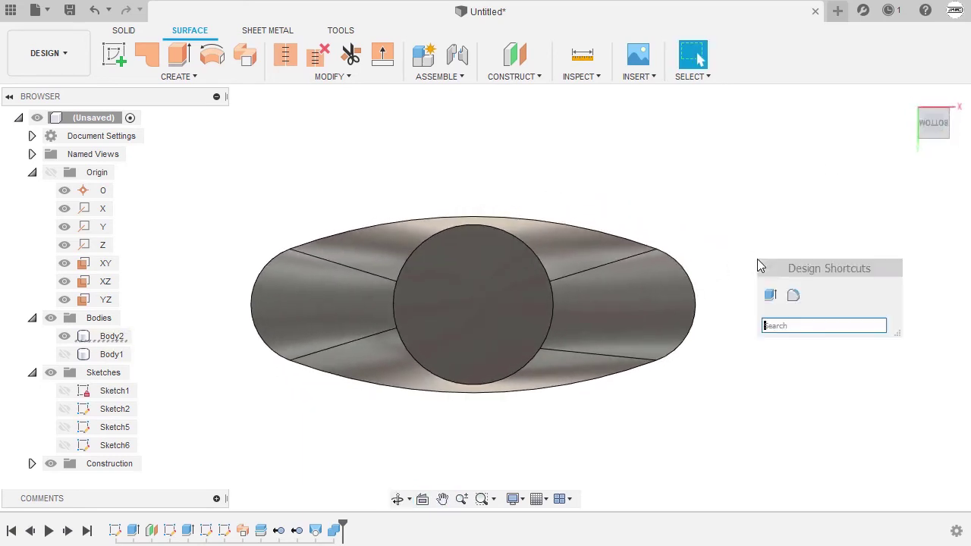
type("s")
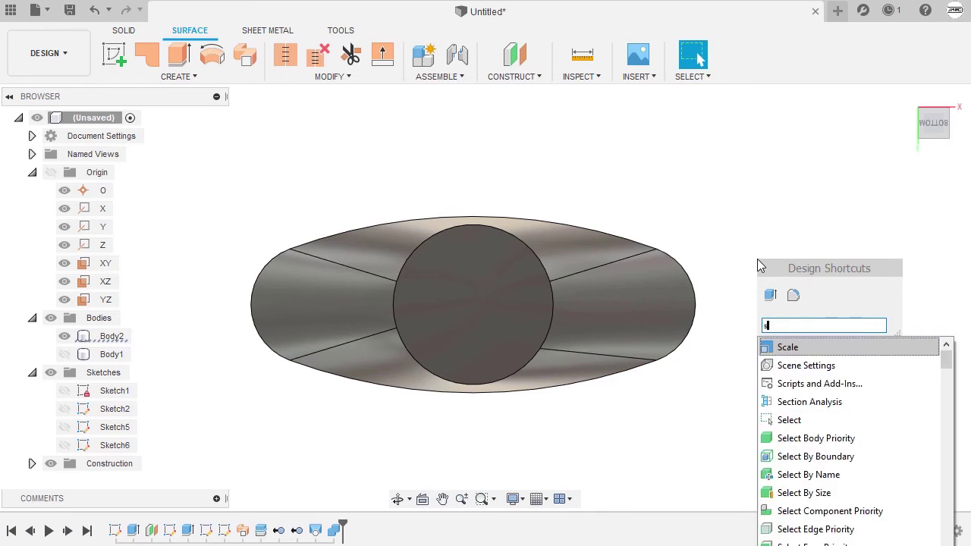
type("h")
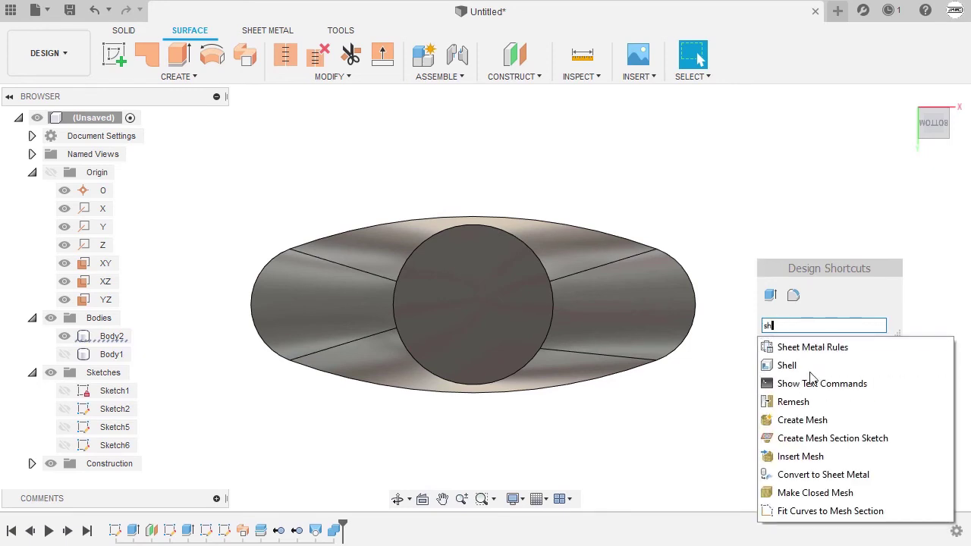
left_click(820, 365)
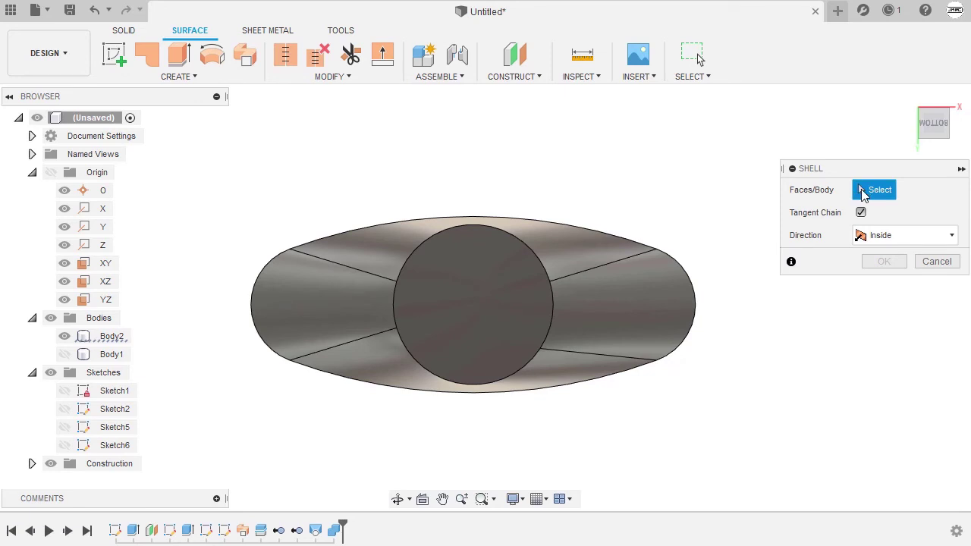
left_click(511, 300)
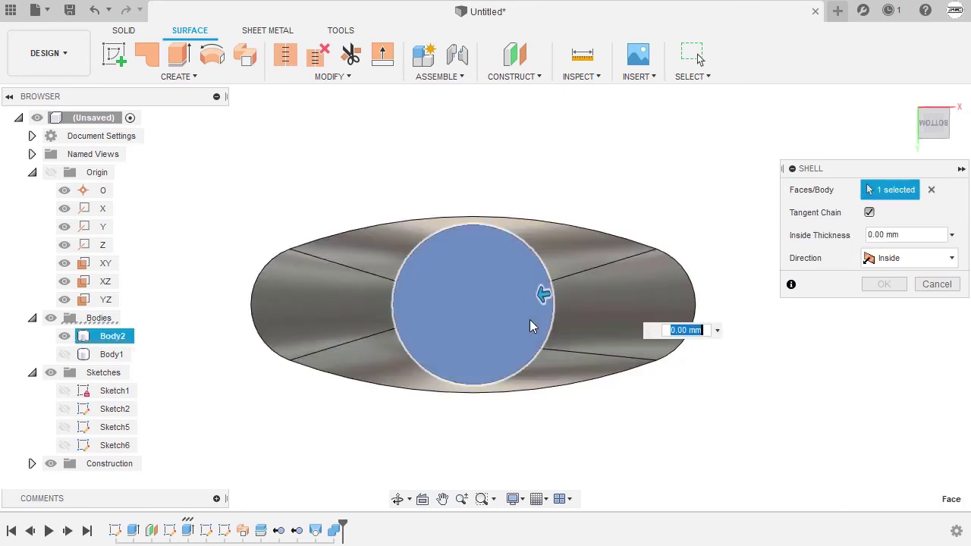
left_click(604, 308)
middle_click_drag(603, 308, 681, 451, "shift")
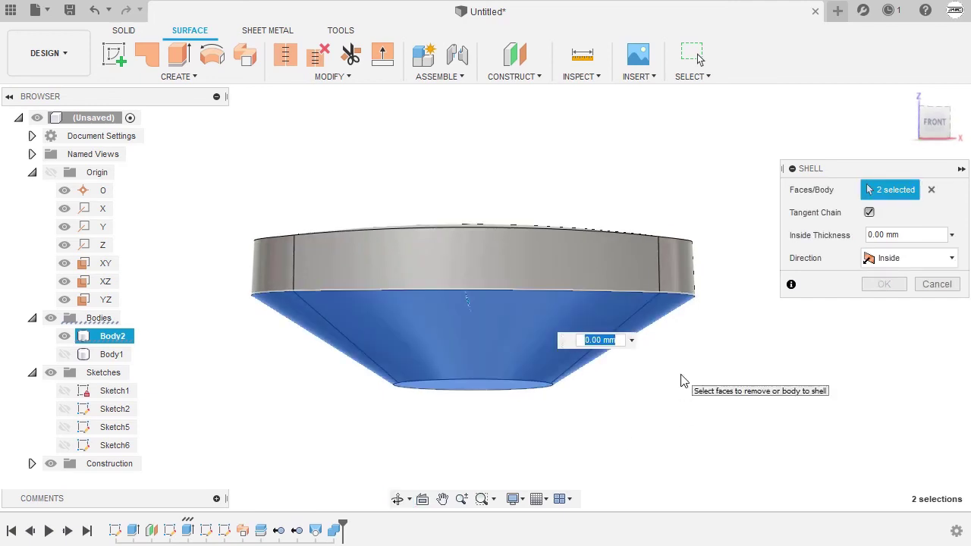
type("5")
key("Return")
middle_click_drag(680, 379, 732, 389, "shift")
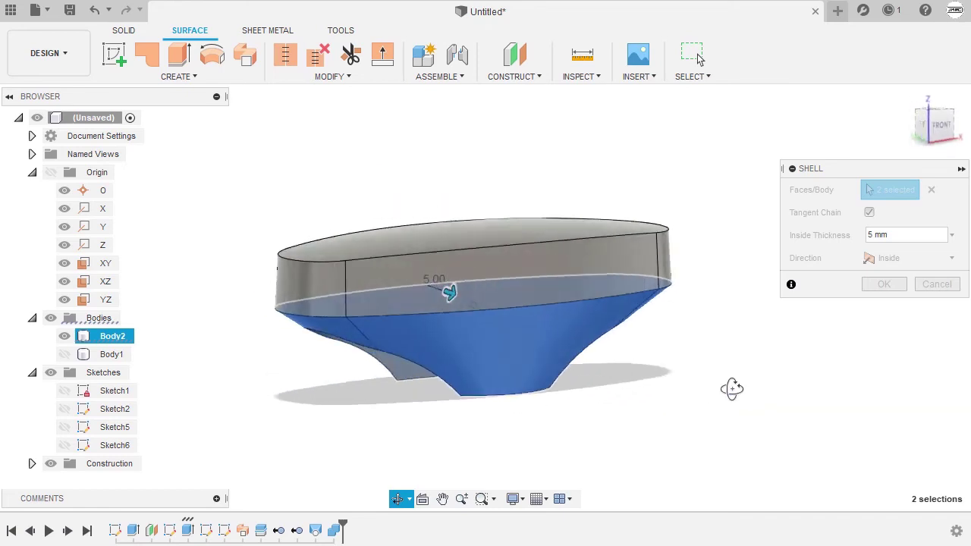
left_click(907, 96)
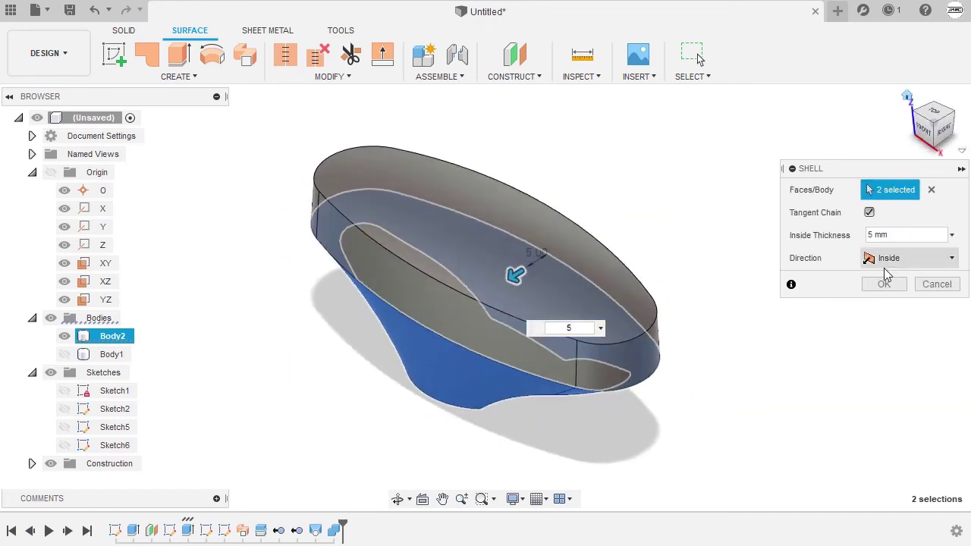
left_click(884, 284)
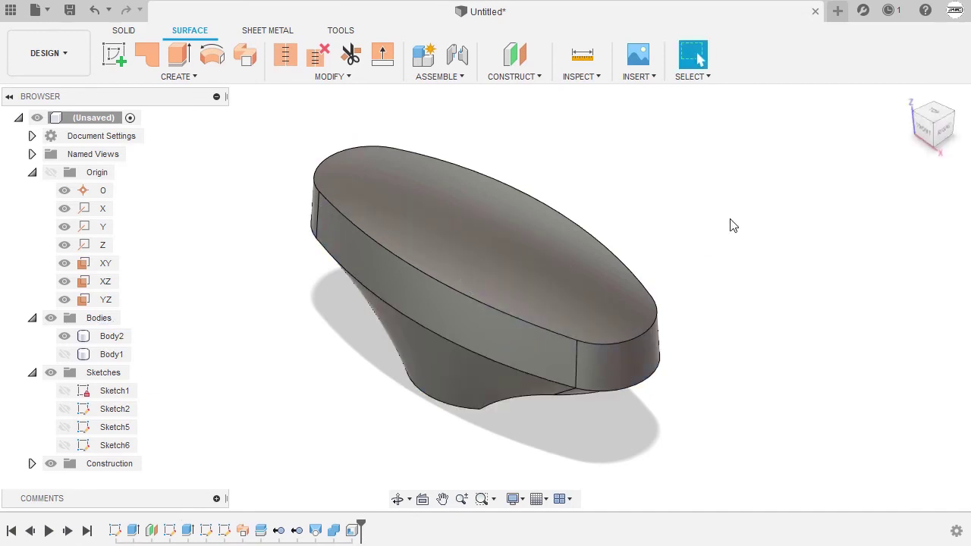
Step: Show the round base body, Body1, and set the taper angle of its extrusion to -3 deg
left_click(104, 353)
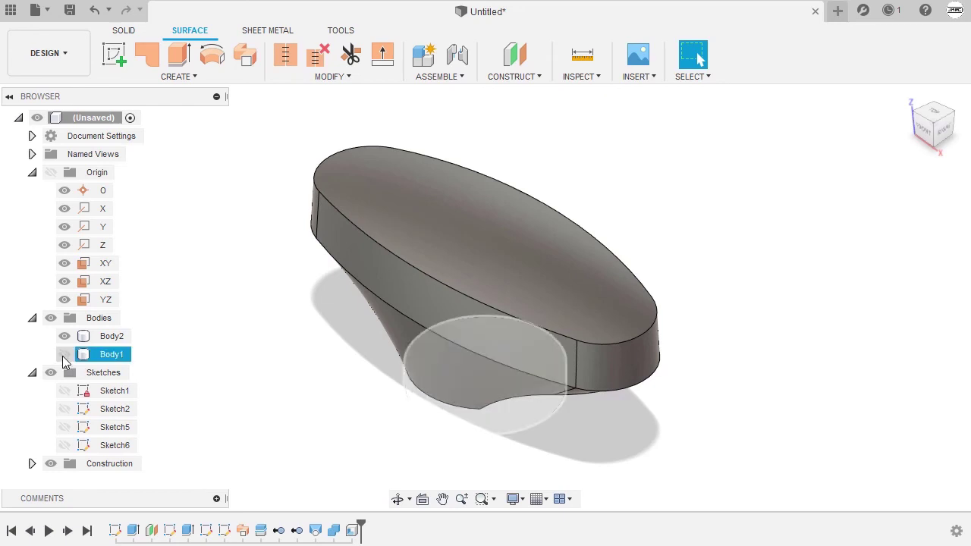
left_click(63, 354)
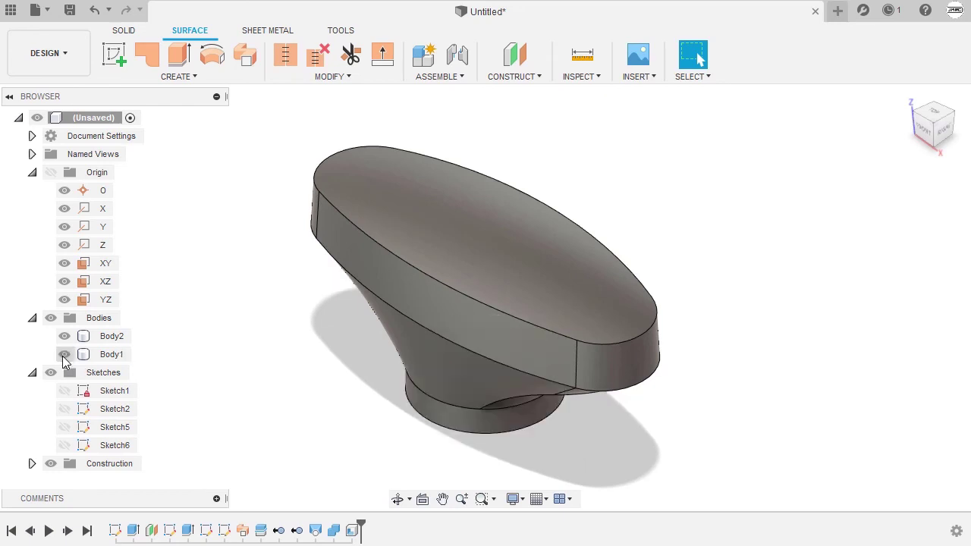
double_click(132, 531)
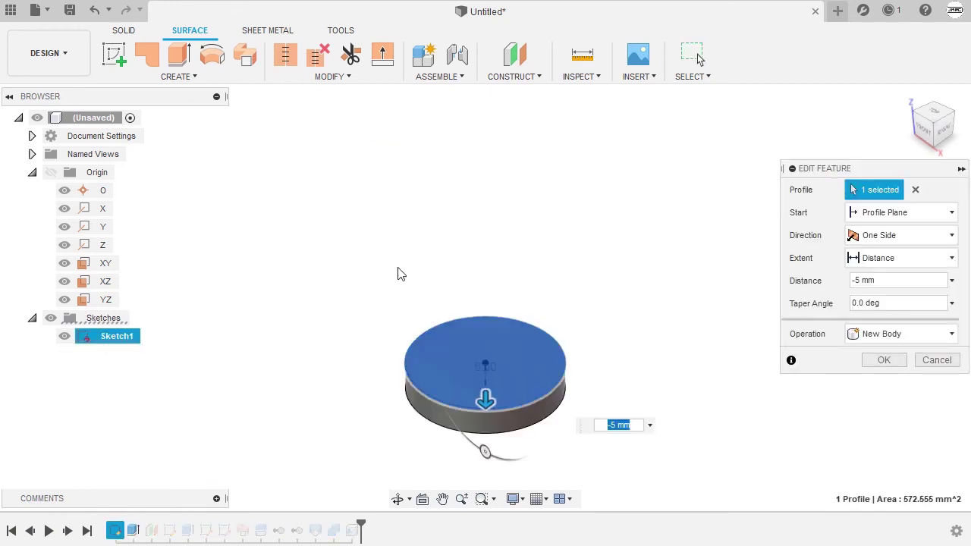
scroll(663, 242, "up", 2)
middle_click_drag(583, 290, 617, 223)
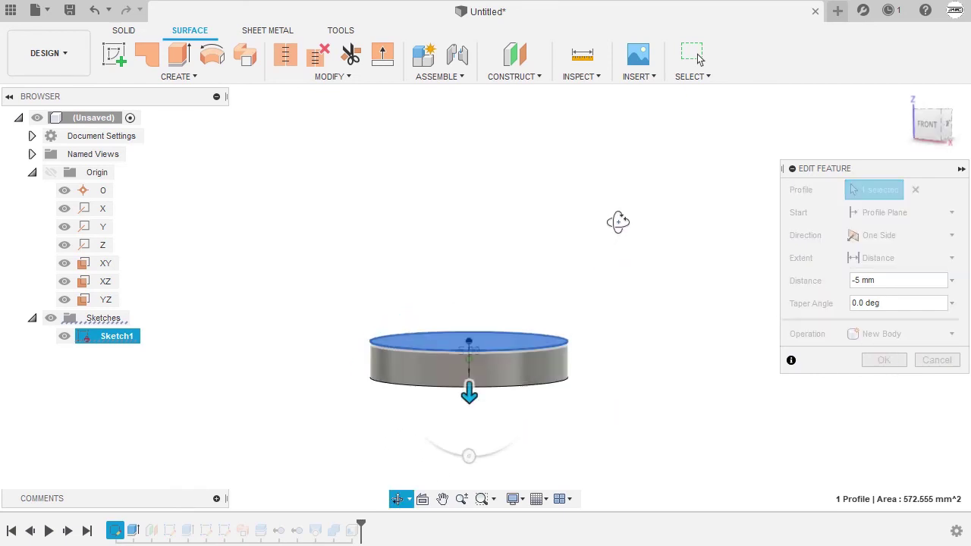
scroll(612, 290, "up", 2)
middle_click_drag(613, 291, 666, 268)
left_click(867, 303)
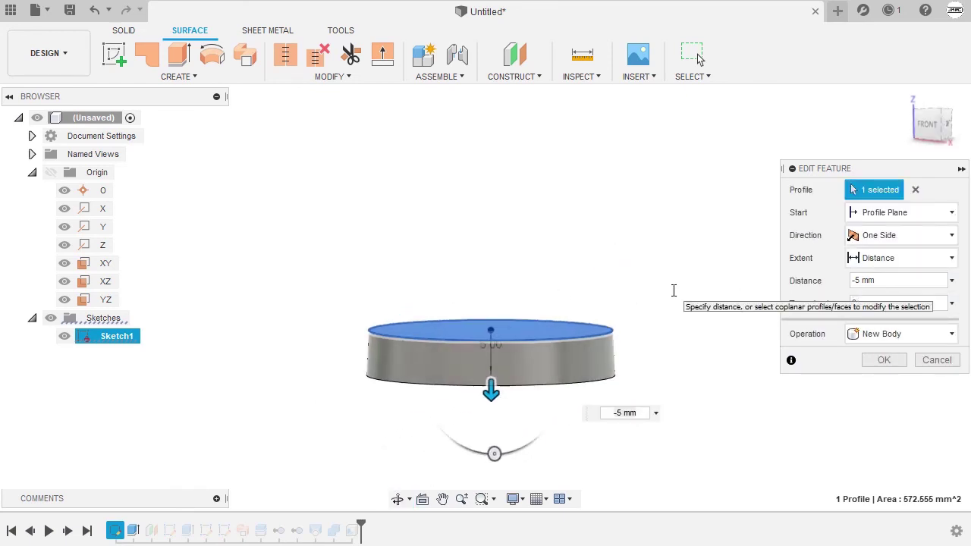
double_click(859, 311)
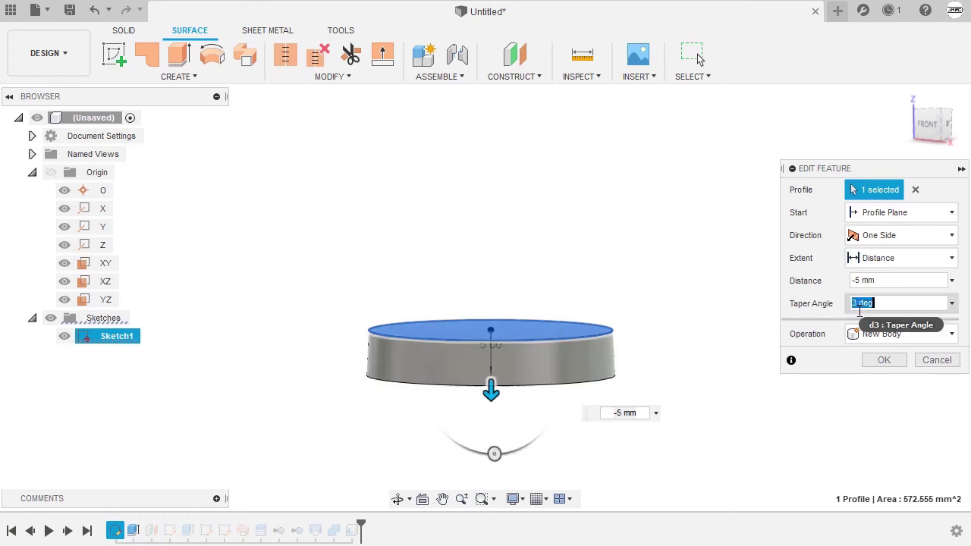
type("-3")
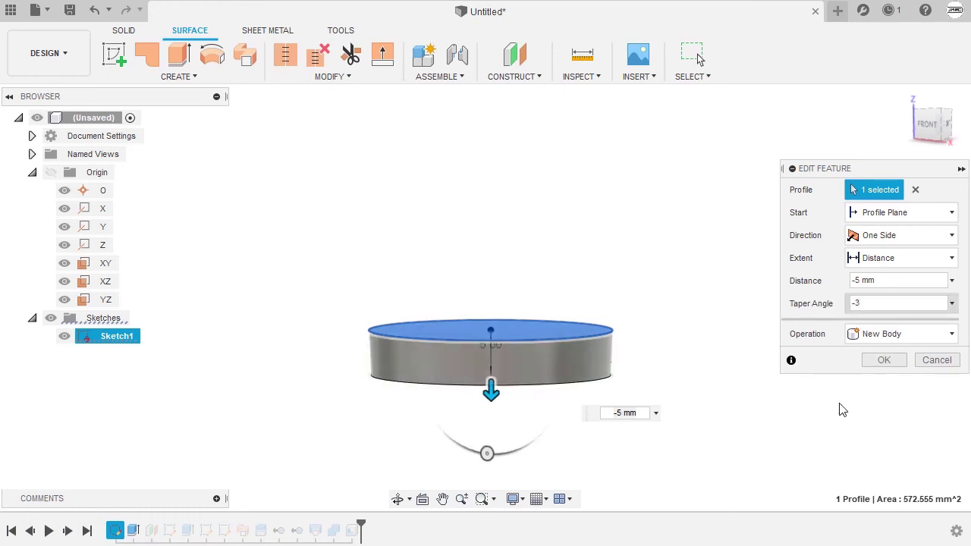
middle_click_drag(733, 416, 712, 398, "shift")
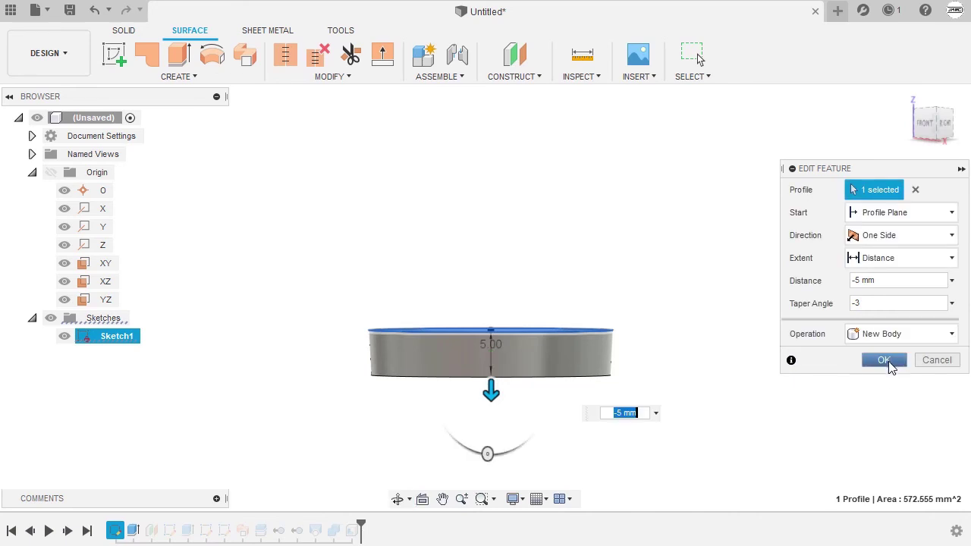
left_click(886, 361)
left_click(483, 384)
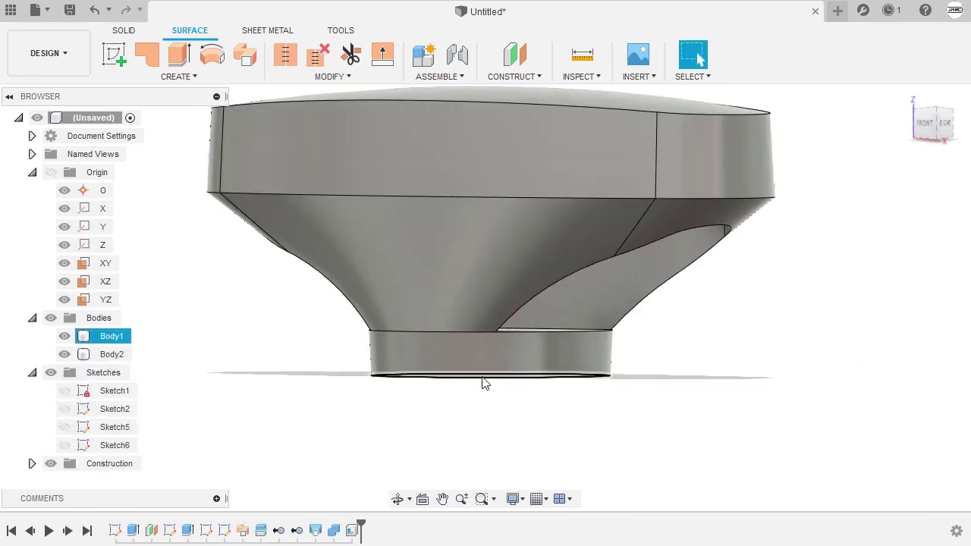
middle_click_drag(484, 384, 453, 387, "shift")
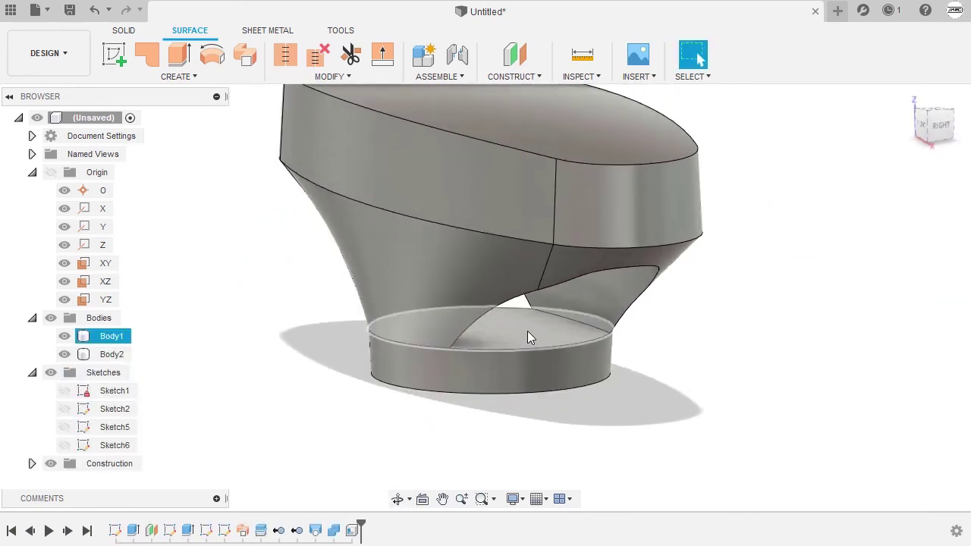
Step: Extrude the top face of the round base up to the handle's curved top face, joining the bodies
left_click(528, 332)
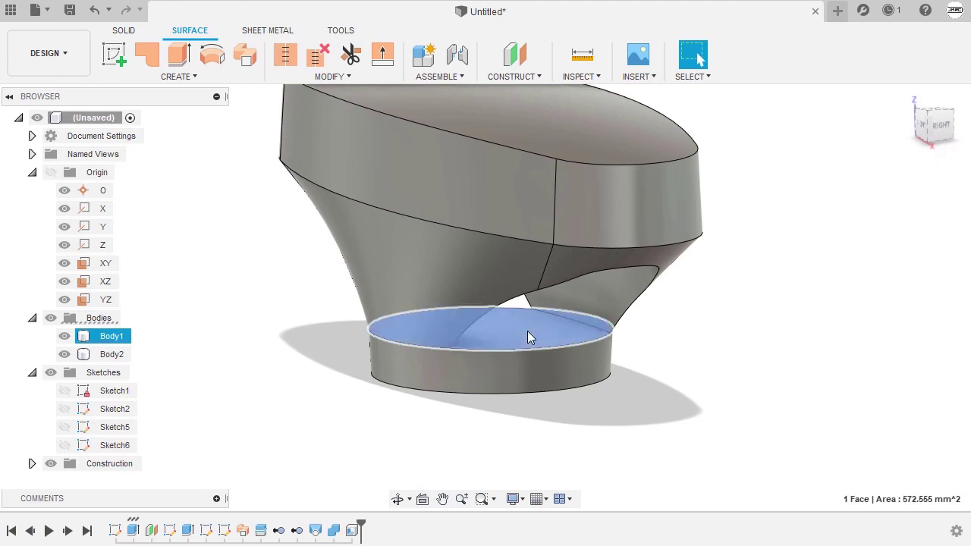
key("e")
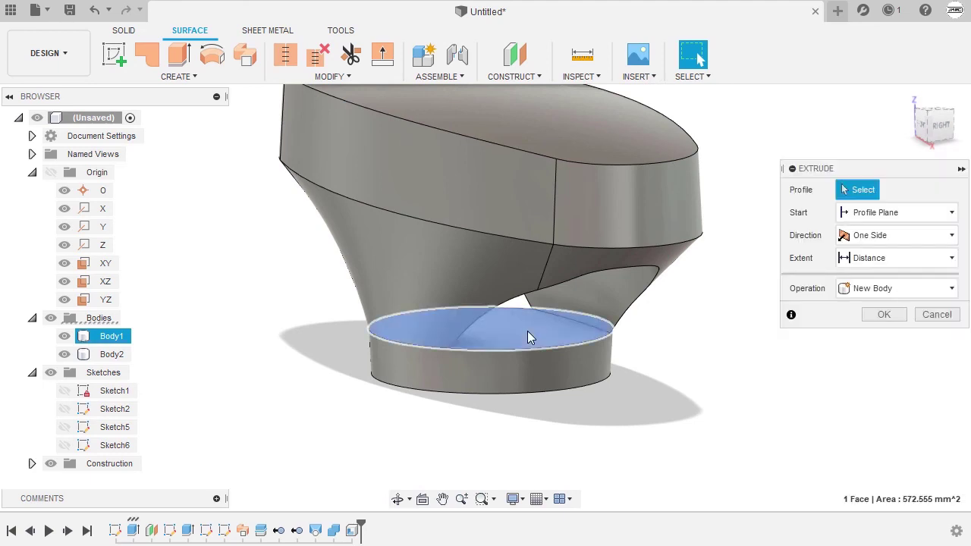
left_click(890, 261)
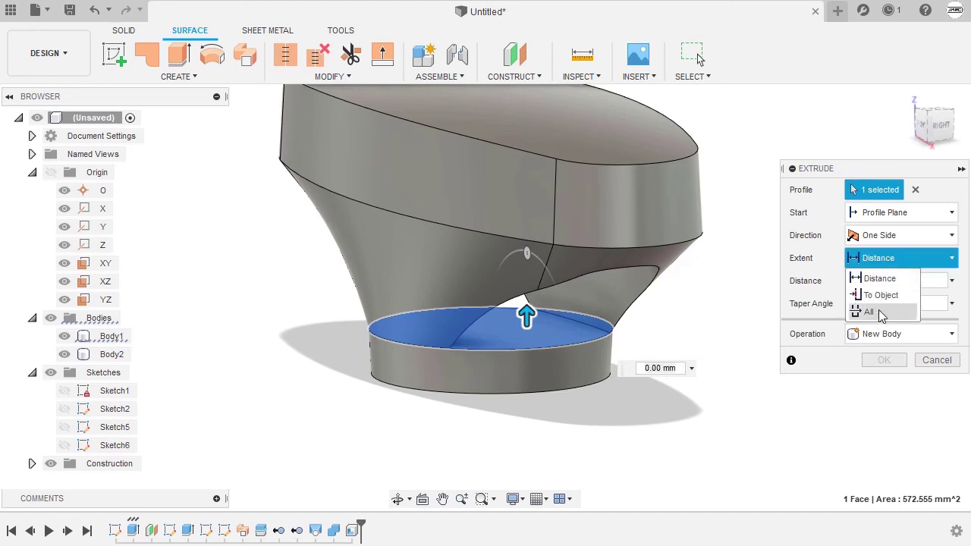
left_click(883, 296)
scroll(722, 242, "down", 3)
middle_click_drag(724, 242, 701, 285)
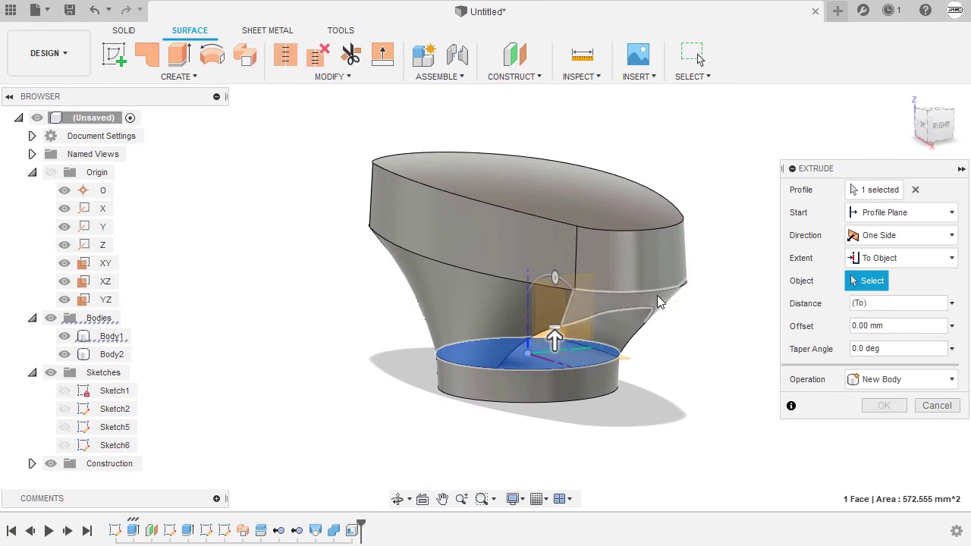
left_click(537, 188)
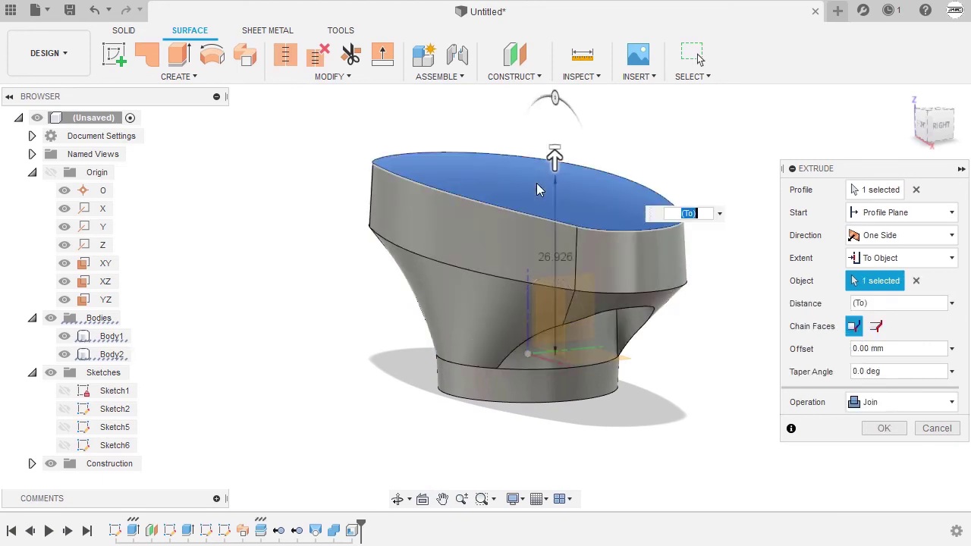
middle_click_drag(537, 188, 781, 438, "shift")
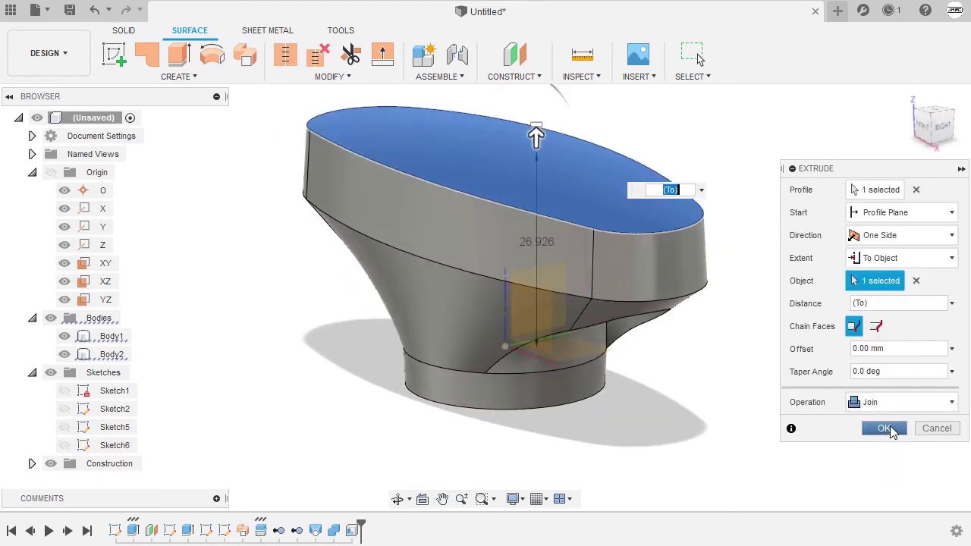
left_click(885, 429)
Step: Create a section analysis through the handle on the XZ plane and examine the interior around the central post
middle_click_drag(785, 390, 865, 384, "shift")
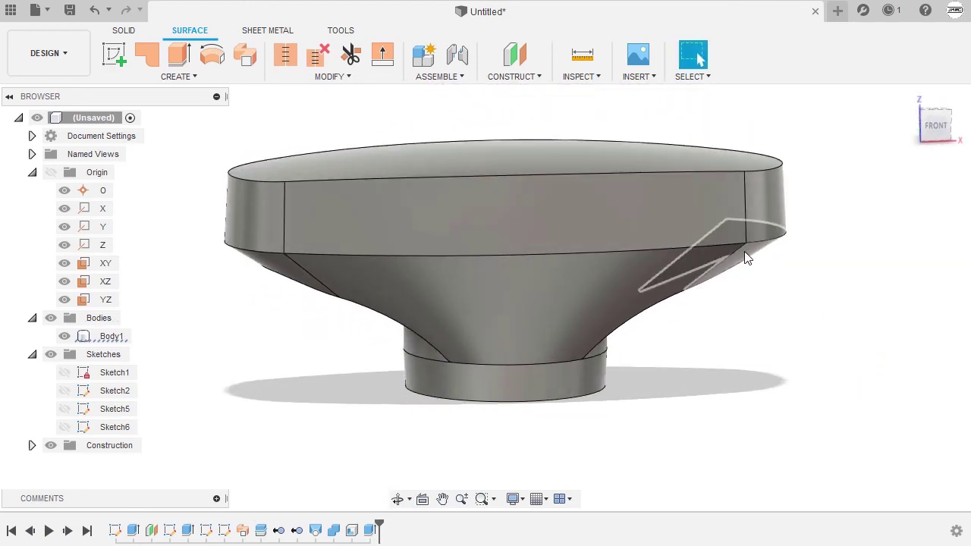
left_click(589, 76)
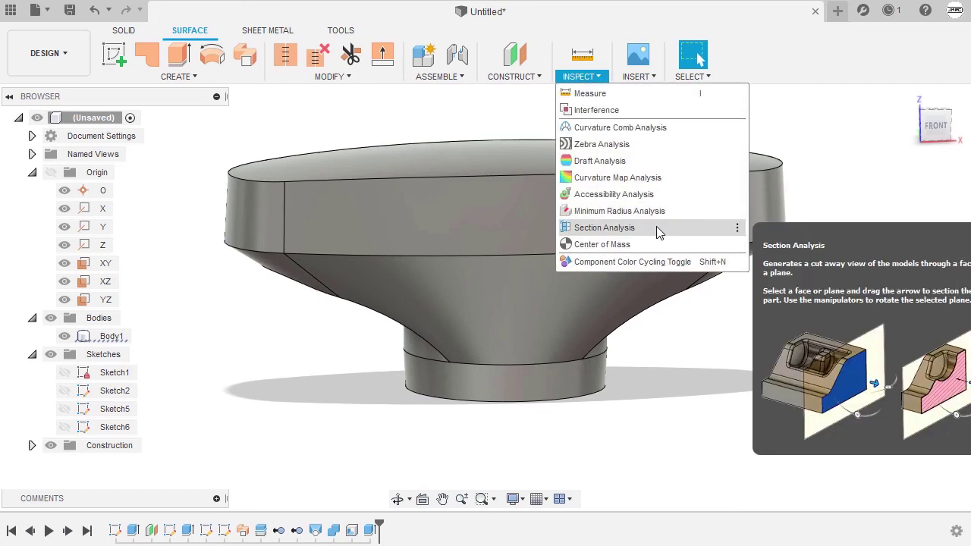
left_click(657, 228)
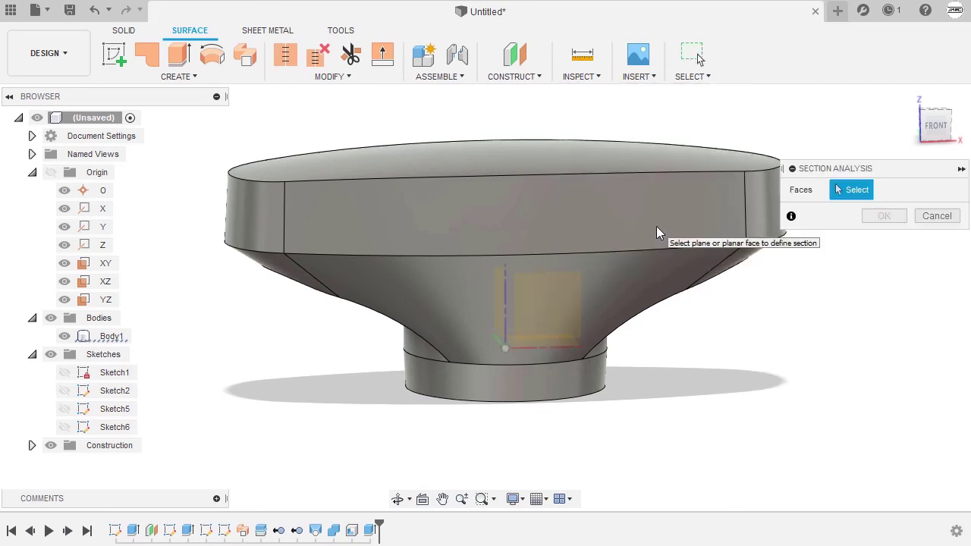
left_click(555, 293)
left_click(883, 330)
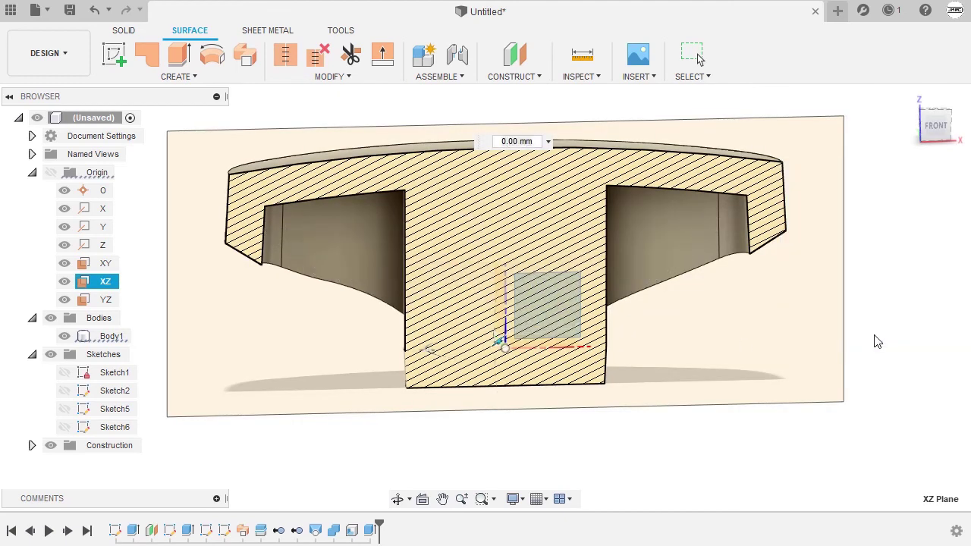
middle_click_drag(874, 340, 599, 224, "shift")
middle_click_drag(587, 281, 671, 294, "shift")
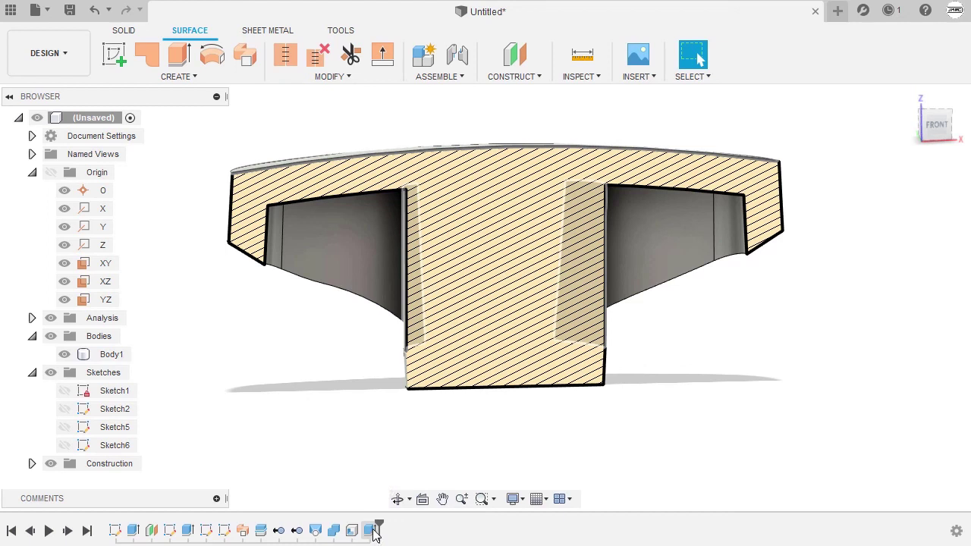
Step: Edit the post's extrusion to the handle top, setting its taper angle to 3 deg and switching its Chain Faces option
double_click(372, 531)
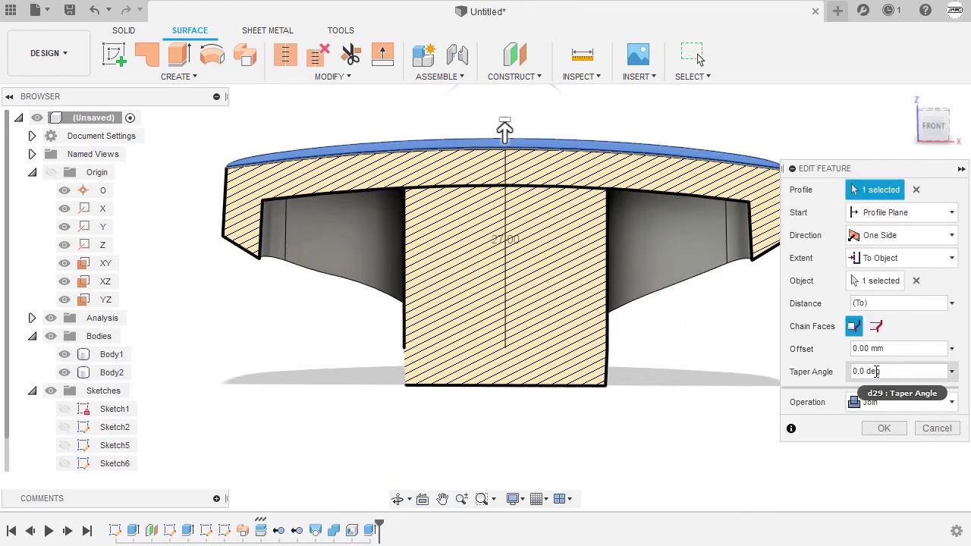
left_click(872, 371)
type("-3 deg")
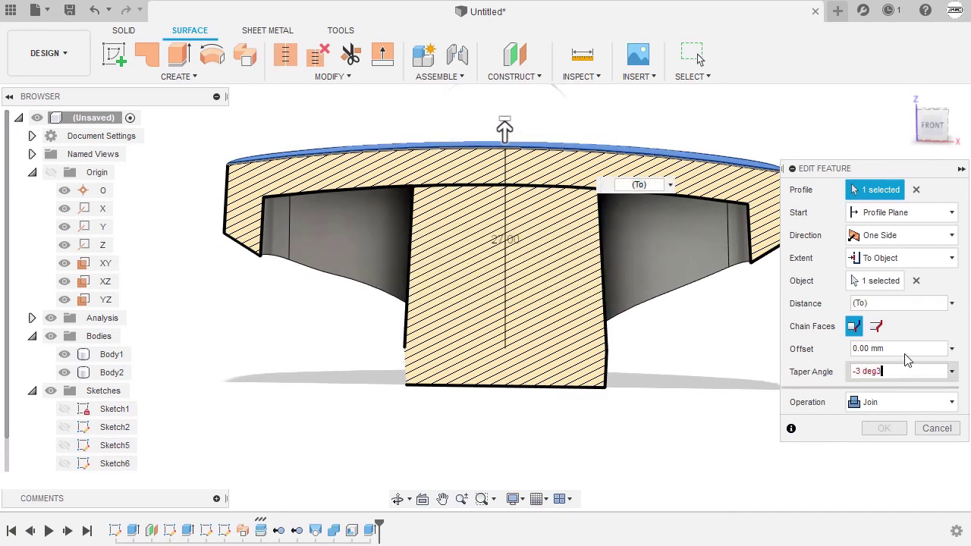
key("Return")
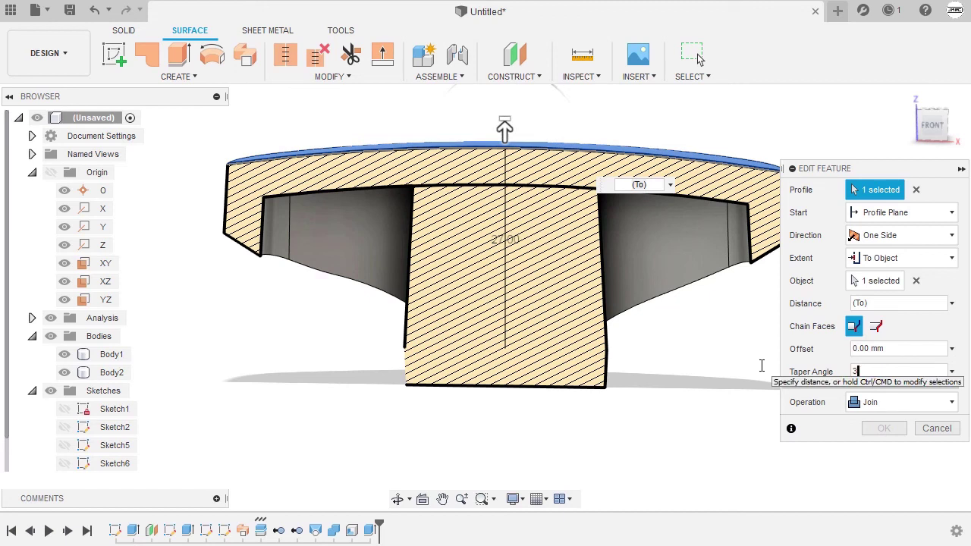
type("3")
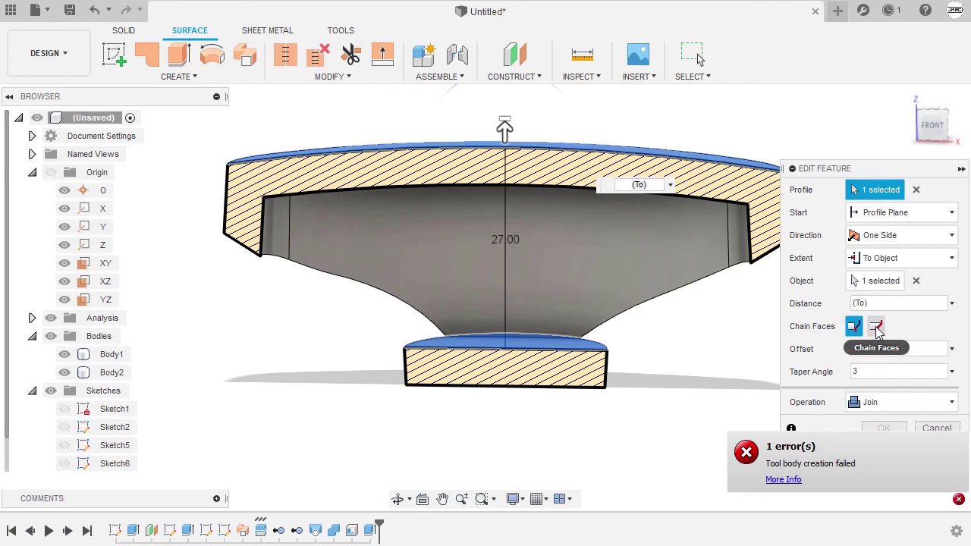
left_click(876, 326)
middle_click_drag(635, 288, 705, 277, "shift")
left_click_drag(705, 278, 685, 299, "shift")
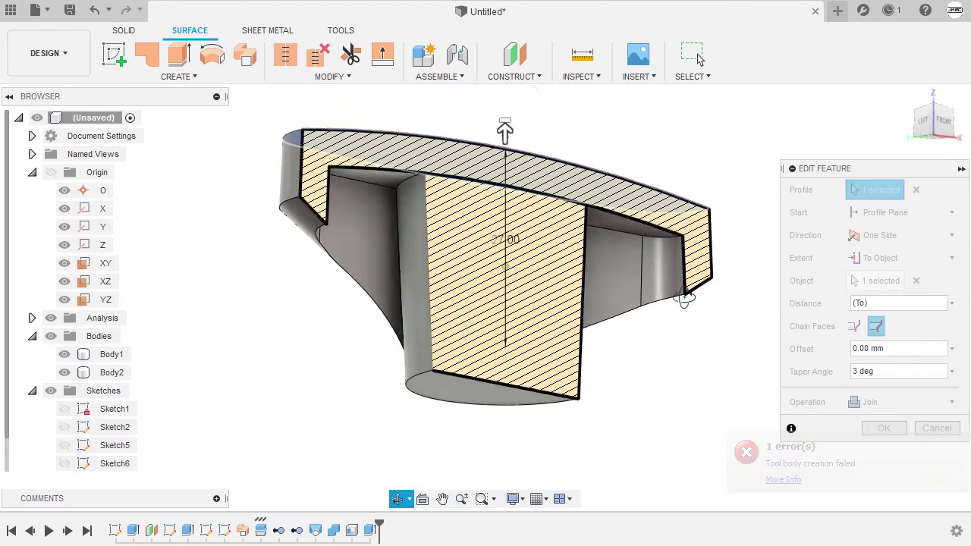
middle_click_drag(685, 299, 637, 309, "shift")
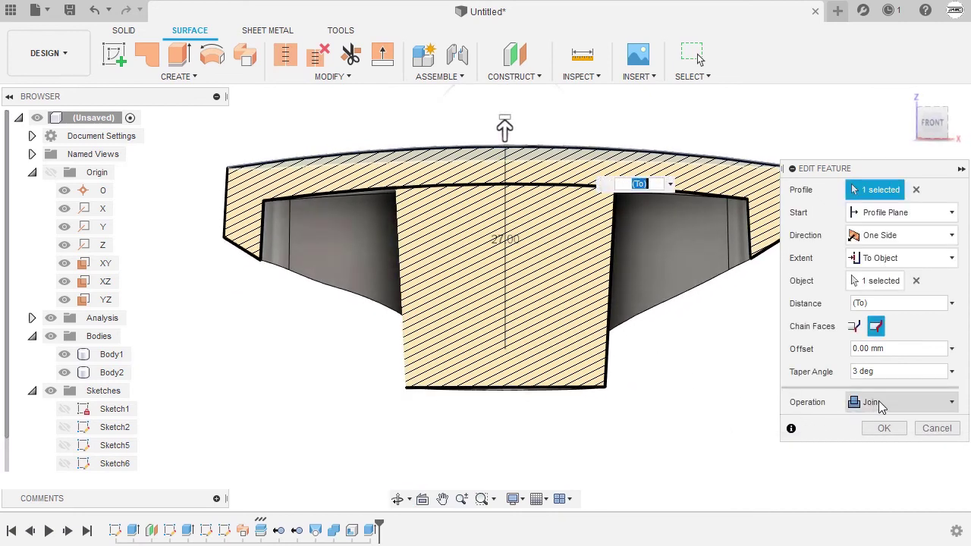
left_click(888, 429)
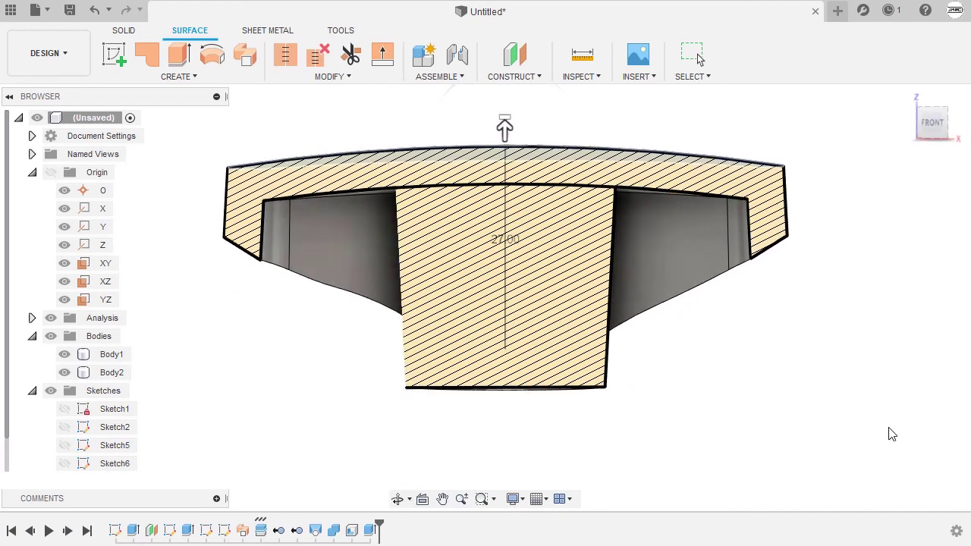
Step: Check the sectioned post from the front and below, and hide Section1 to show the whole handle
left_click(938, 125)
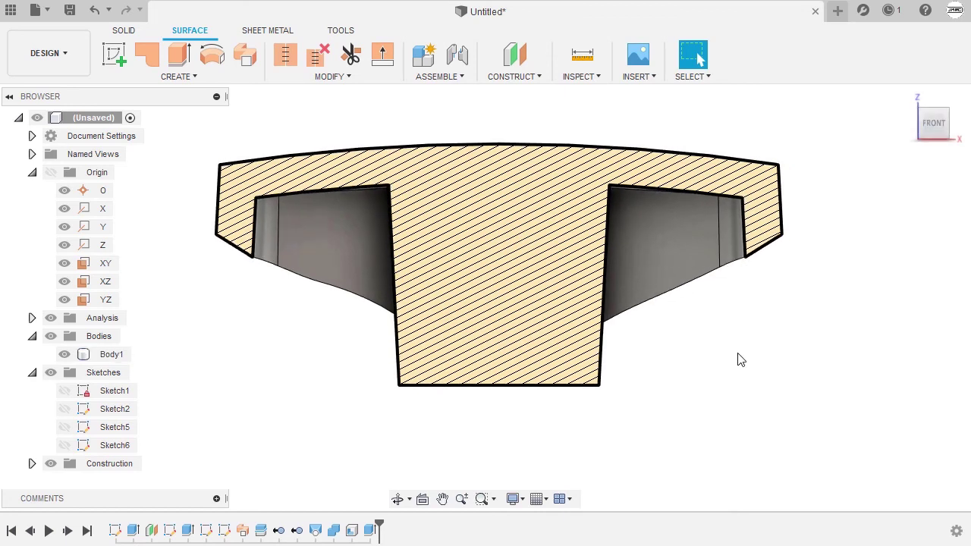
middle_click_drag(741, 360, 711, 302, "shift")
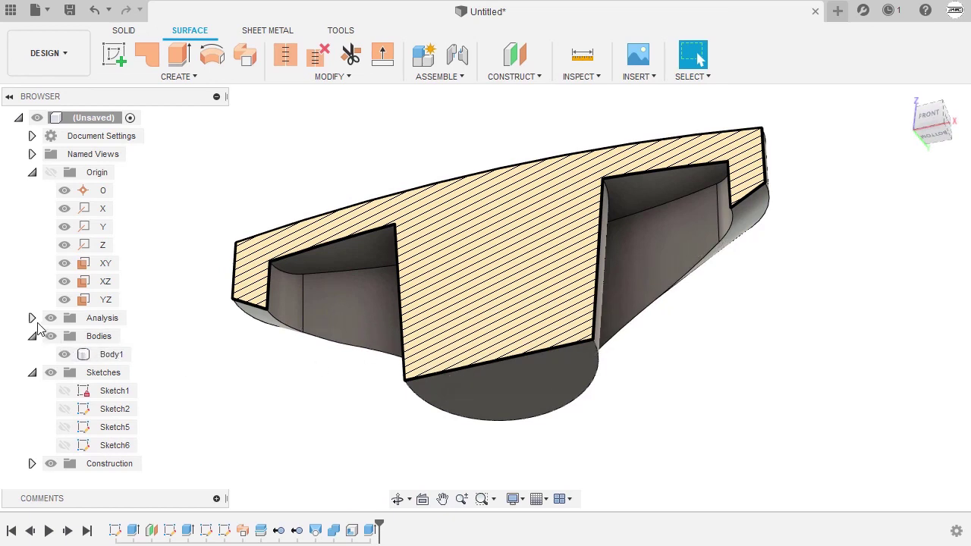
left_click(32, 318)
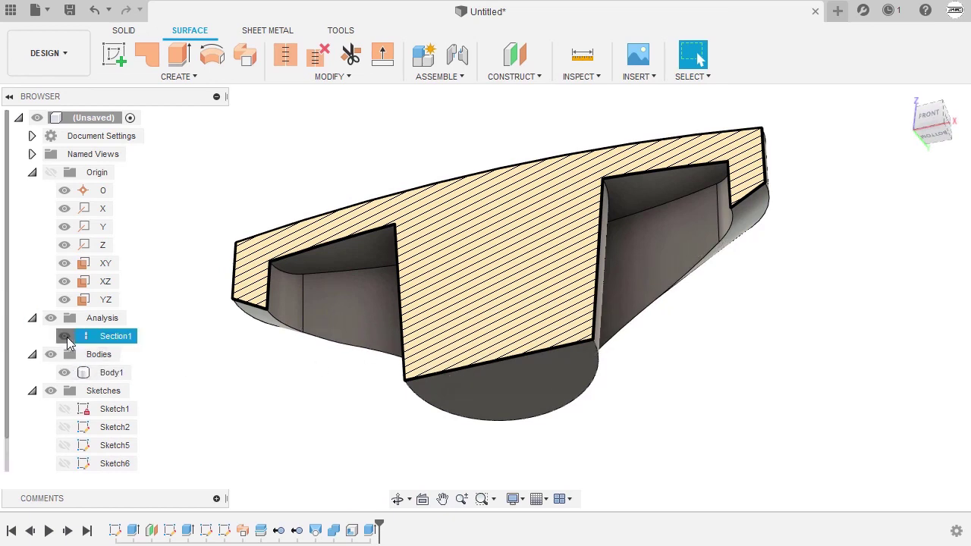
left_click(65, 336)
left_click(32, 318)
middle_click_drag(505, 303, 679, 211, "shift")
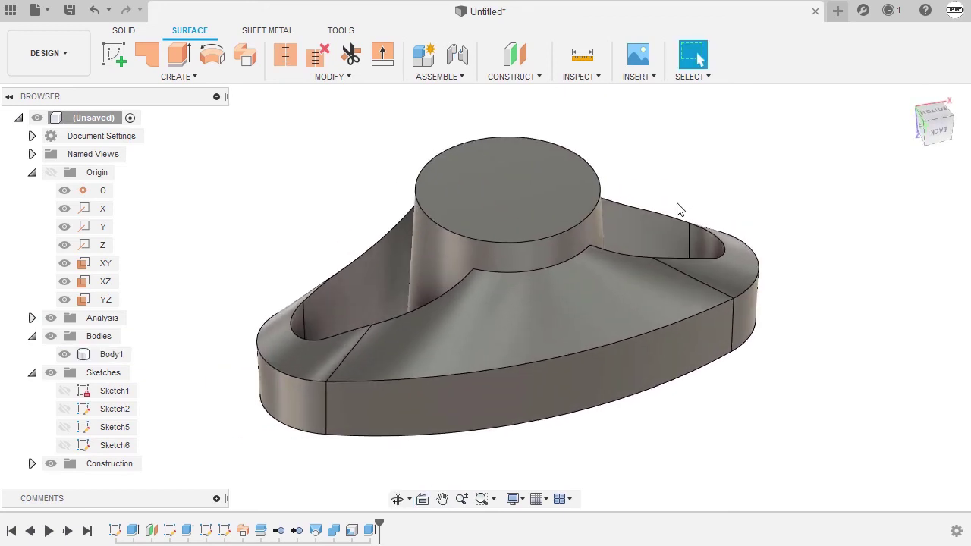
Step: Fillet the inner walls and floors of both pockets beside the central post with a 1 mm radius
key("f")
mouse_move(516, 280)
middle_mouse_down("shift")
mouse_move(494, 310)
mouse_move(539, 285)
mouse_move(515, 297)
middle_mouse_up("shift")
middle_click_drag(384, 314, 235, 356, "shift")
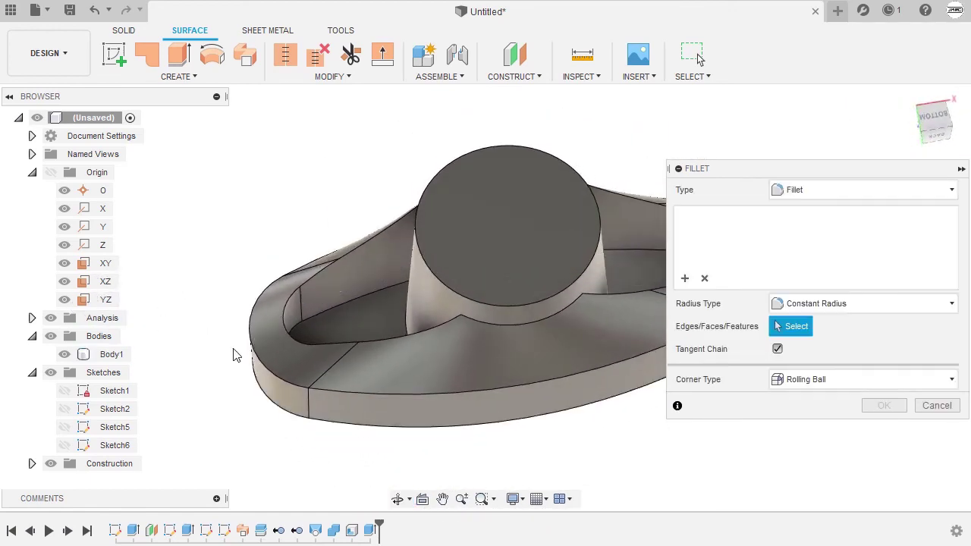
scroll(341, 292, "up", 3)
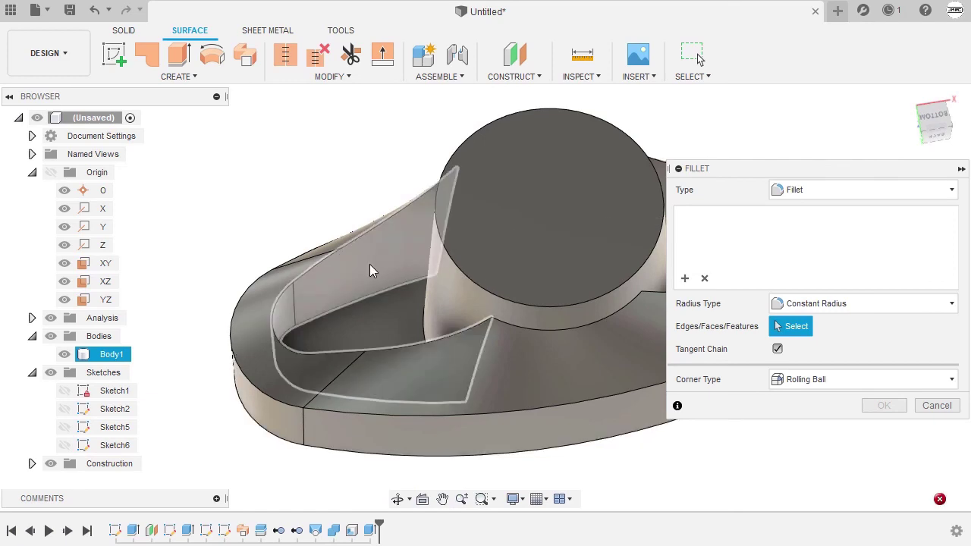
left_click(370, 264)
left_click(388, 309)
middle_click_drag(388, 309, 193, 275, "shift")
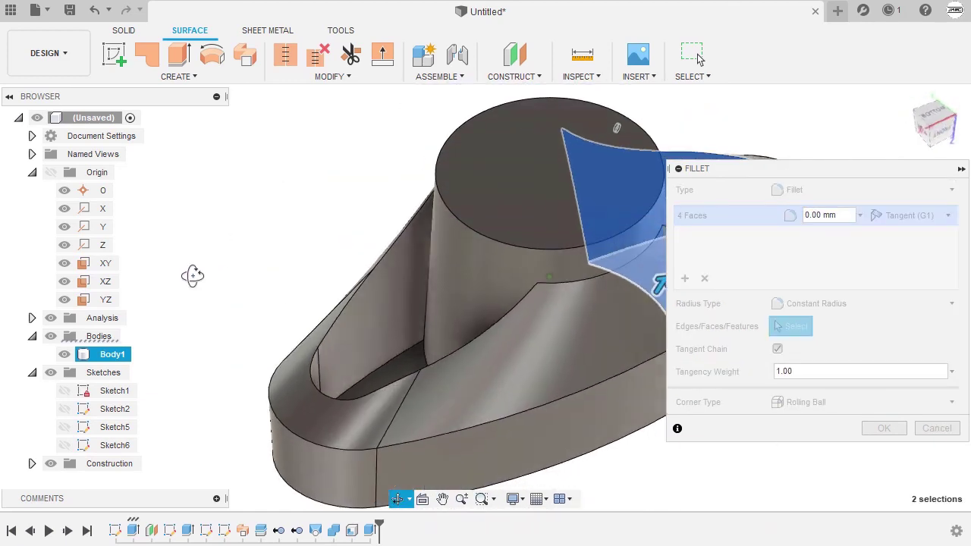
left_click(379, 295)
middle_click_drag(380, 295, 350, 285, "shift")
left_click(365, 312)
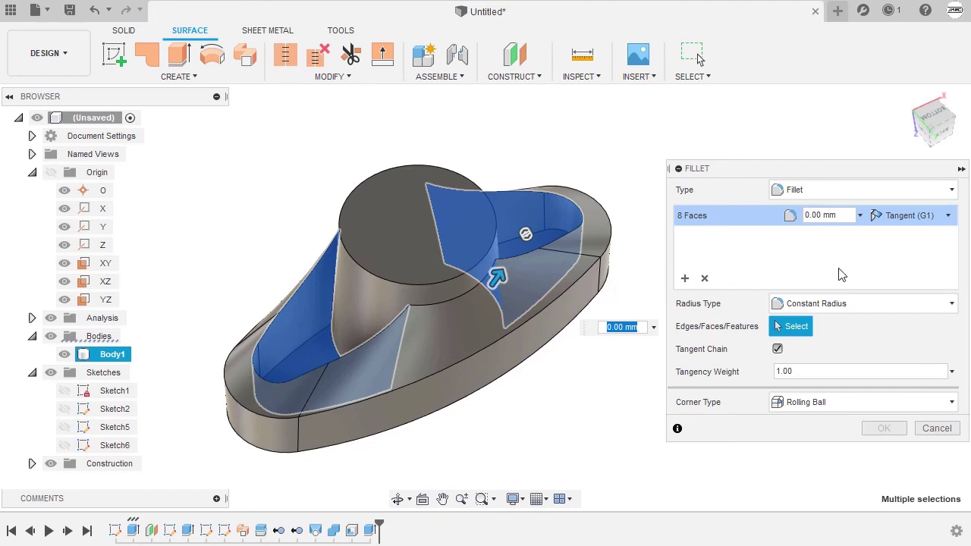
left_click(830, 214)
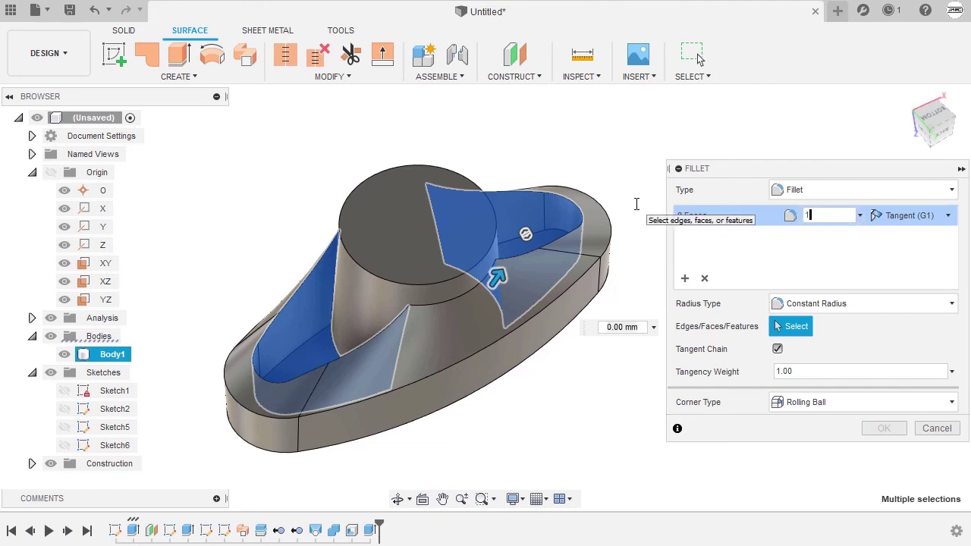
type("1")
middle_click_drag(490, 307, 599, 219, "shift")
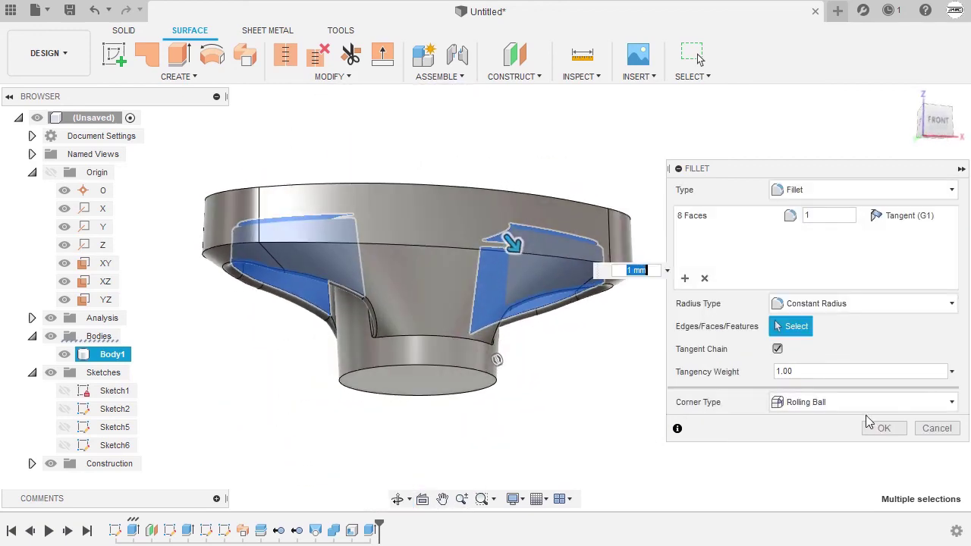
left_click(885, 429)
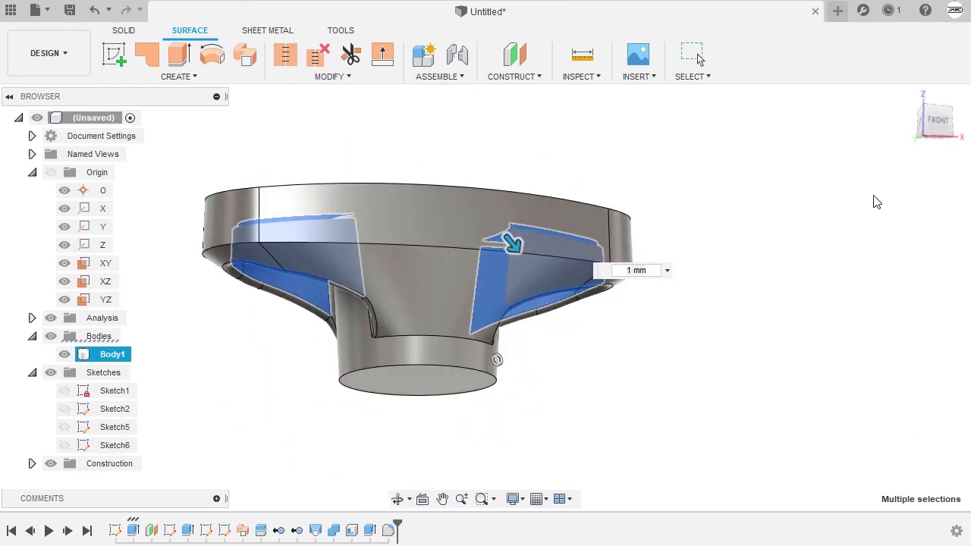
middle_click_drag(698, 340, 524, 315, "shift")
left_click(907, 96)
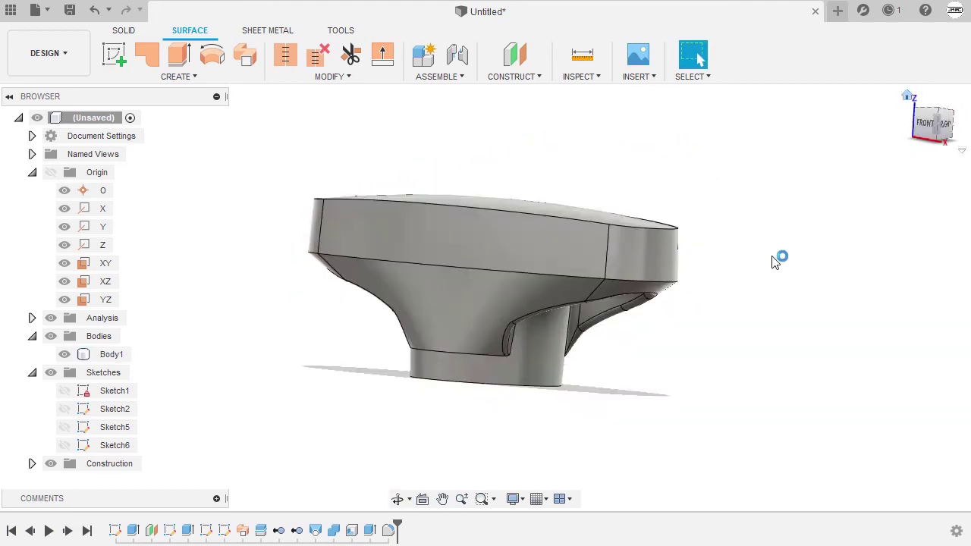